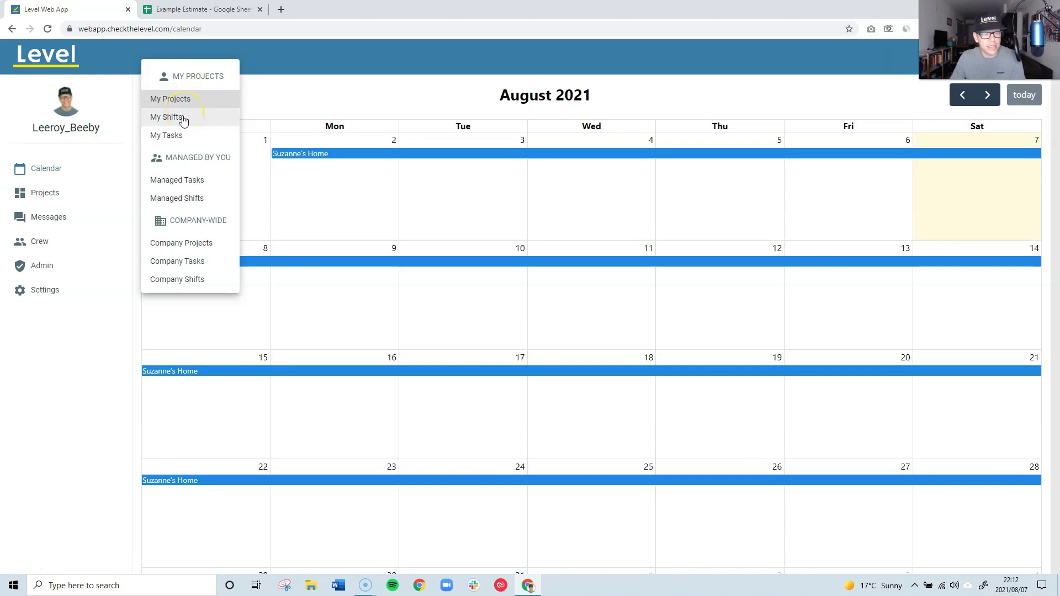
Step: Show My Shifts on the calendar, and switch the view to Managed Shifts to see the whole crew's shifts
left_click(167, 117)
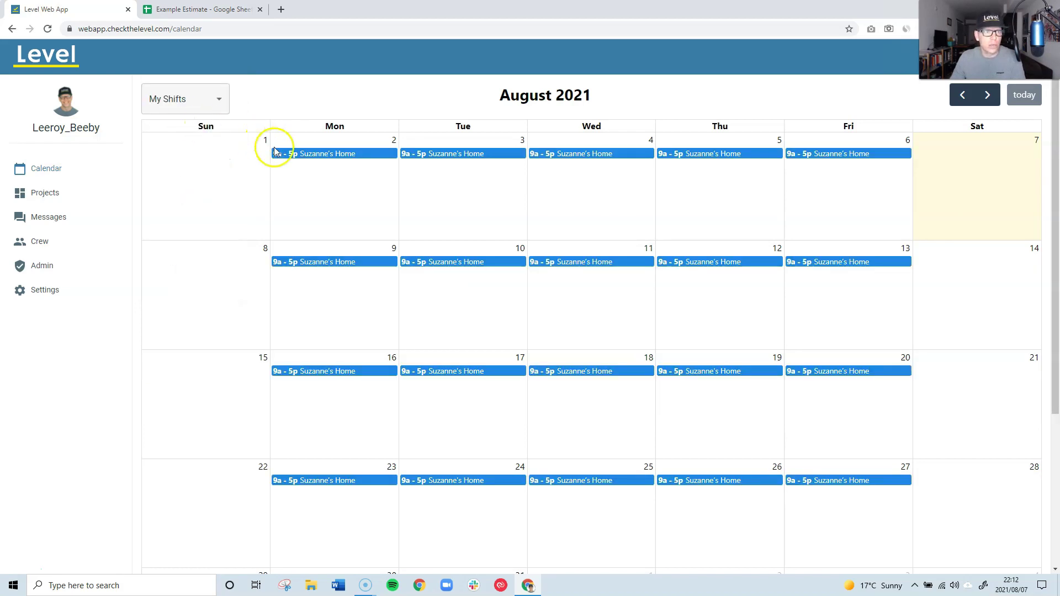
left_click(189, 103)
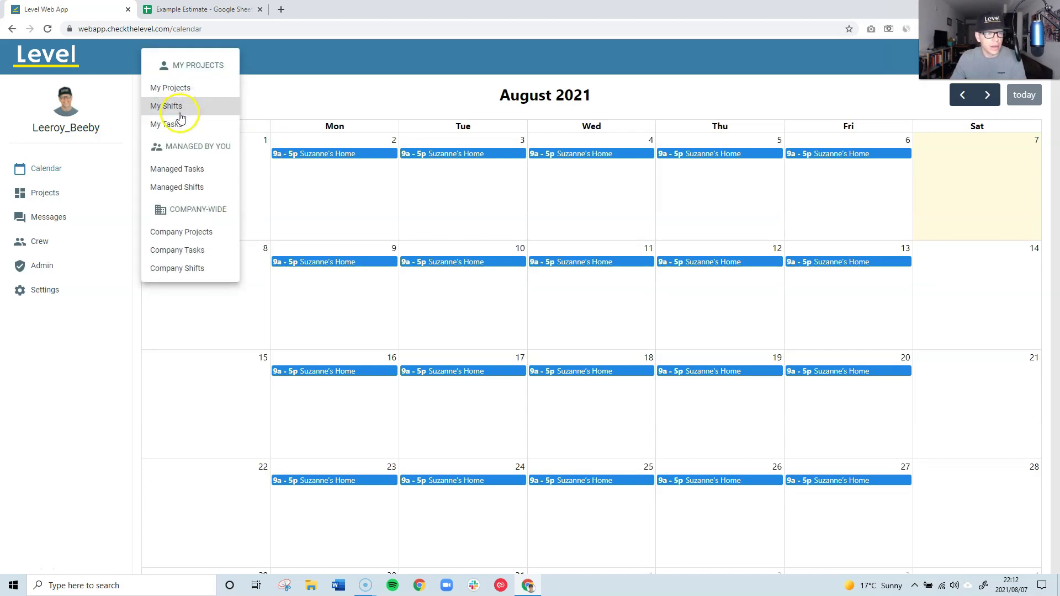
left_click(178, 124)
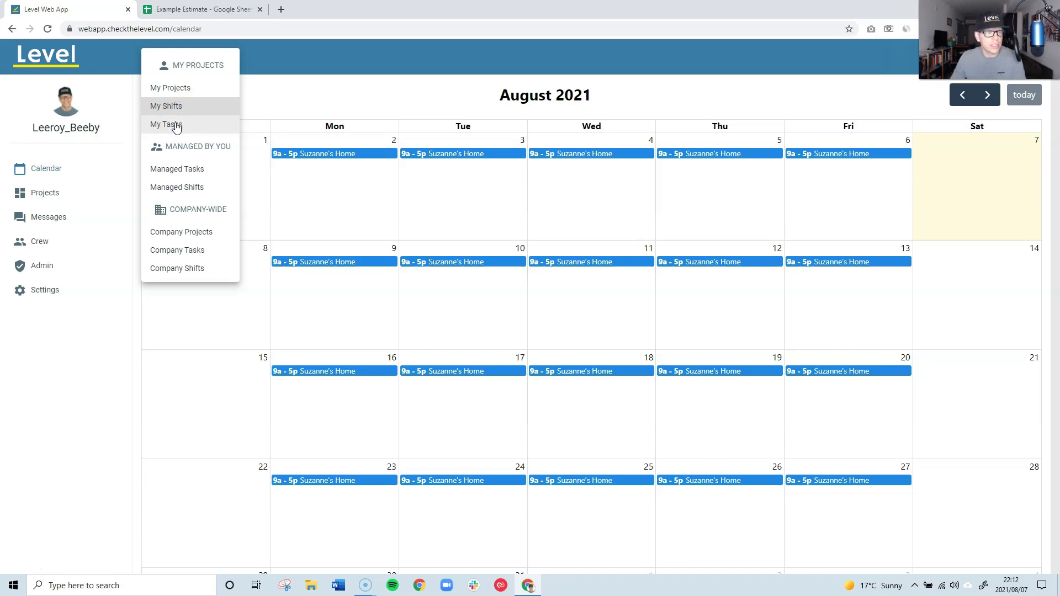
left_click(201, 145)
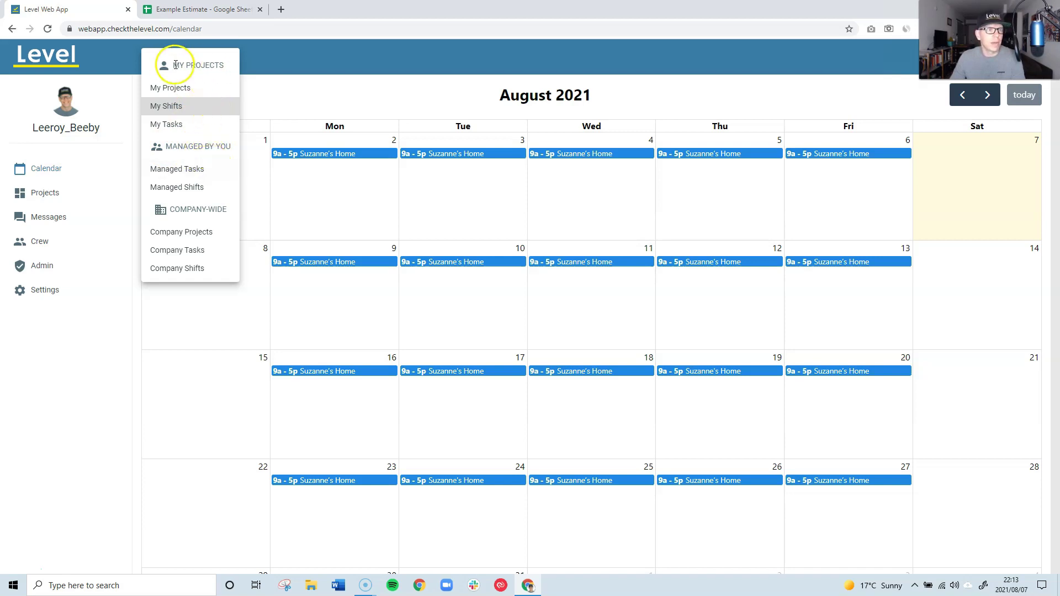
left_click(206, 190)
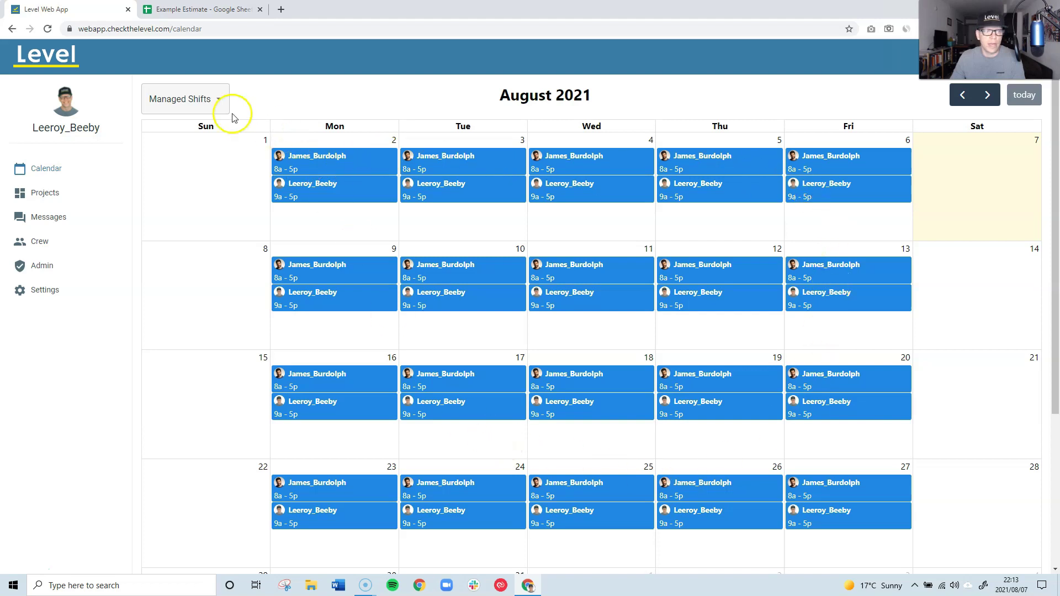
left_click(188, 100)
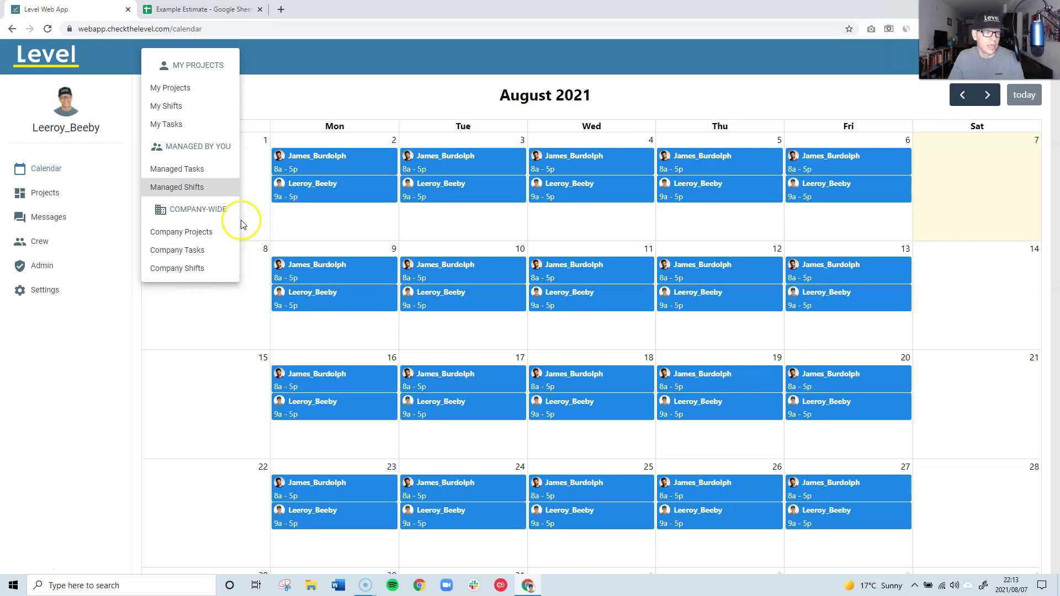
left_click(110, 160)
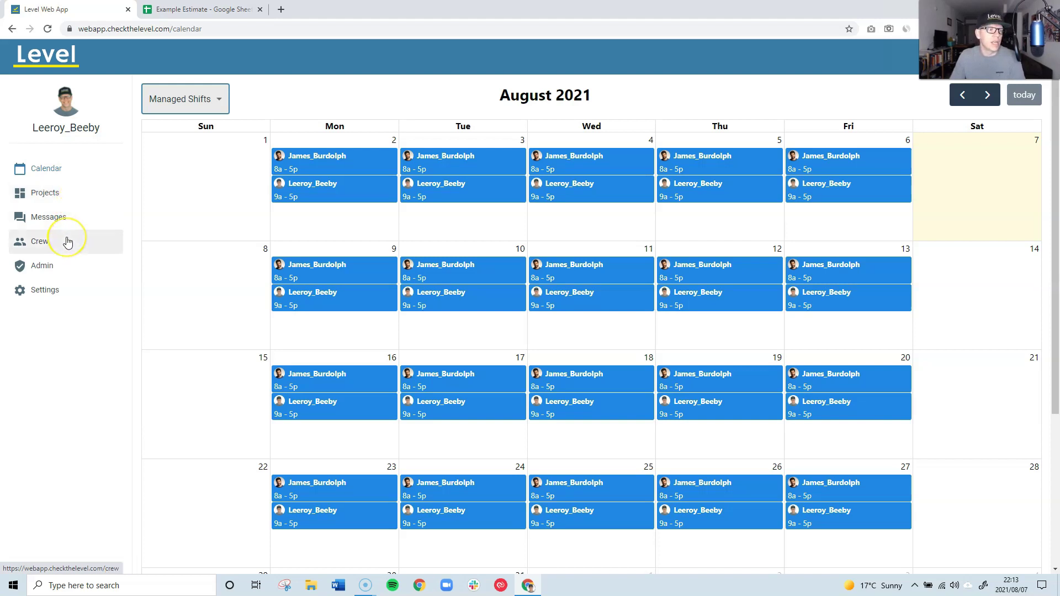
Step: Open the crew management page and examine the company owner and admin markers and the listed crew members
left_click(26, 244)
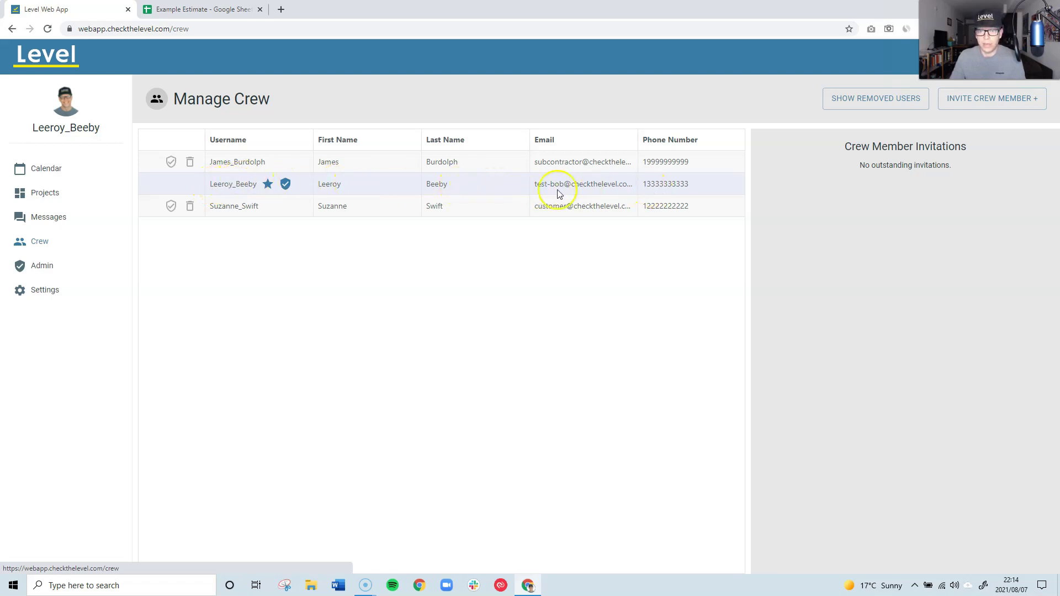
mouse_move(271, 190)
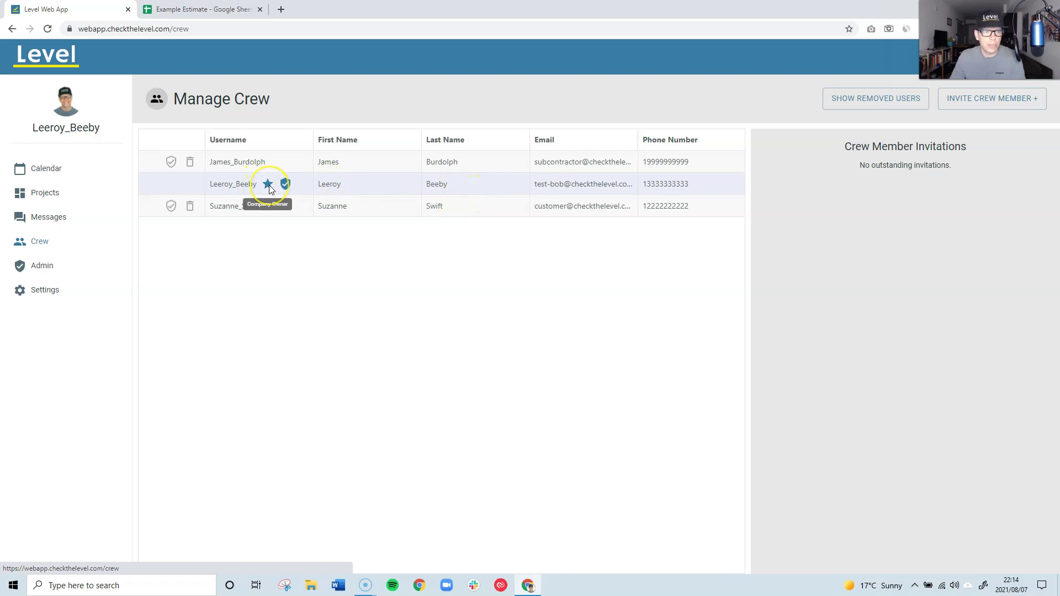
left_click(269, 190)
left_click(286, 188)
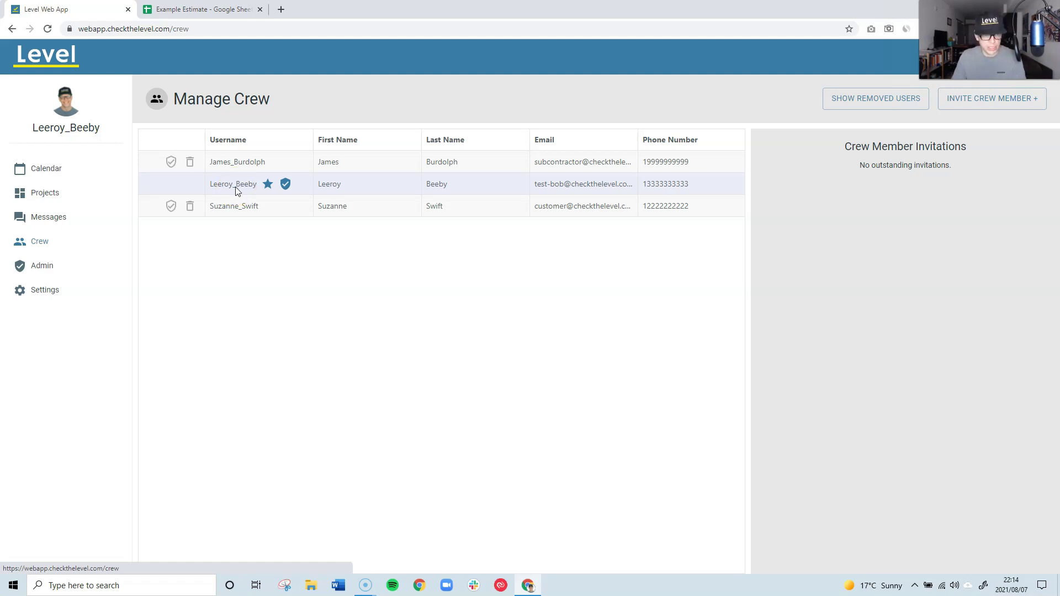
left_click(235, 165)
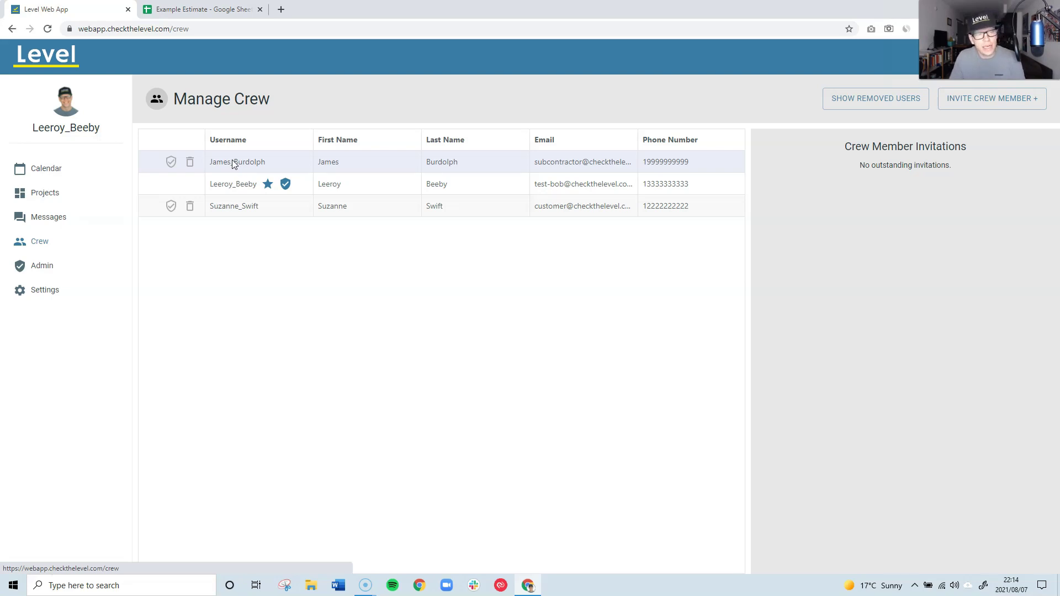
left_click(235, 172)
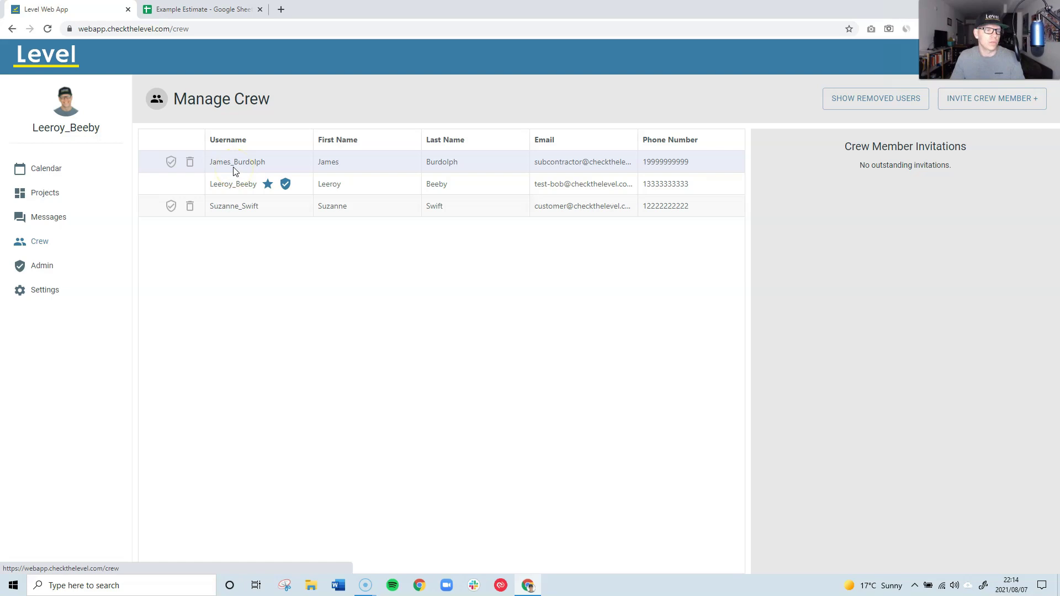
left_click(221, 167)
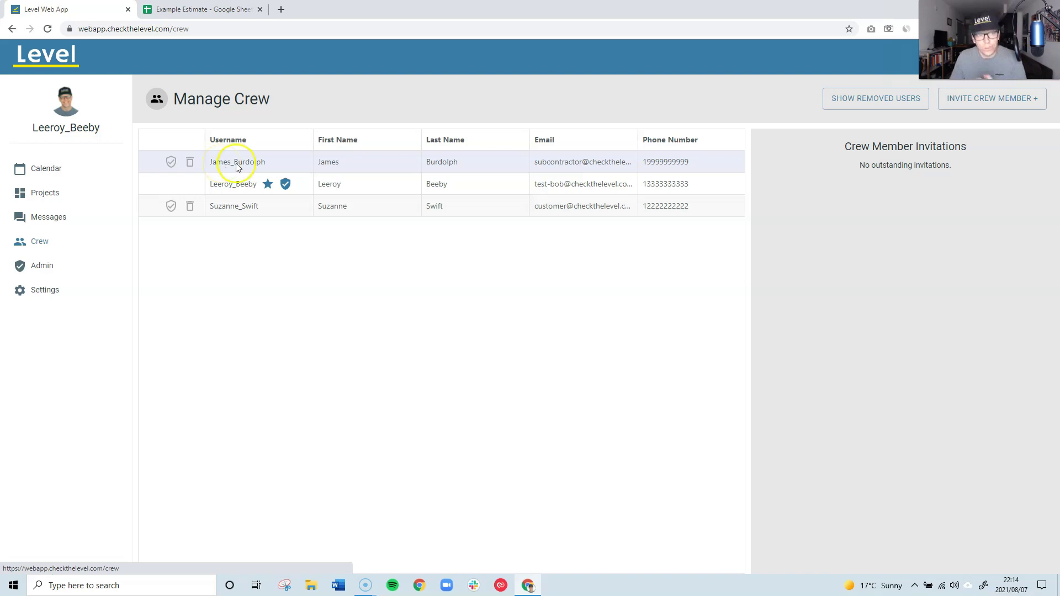
Step: Invite a new crew member by entering their e-mail address, assigning the Crew role and sending the invitation
left_click(971, 106)
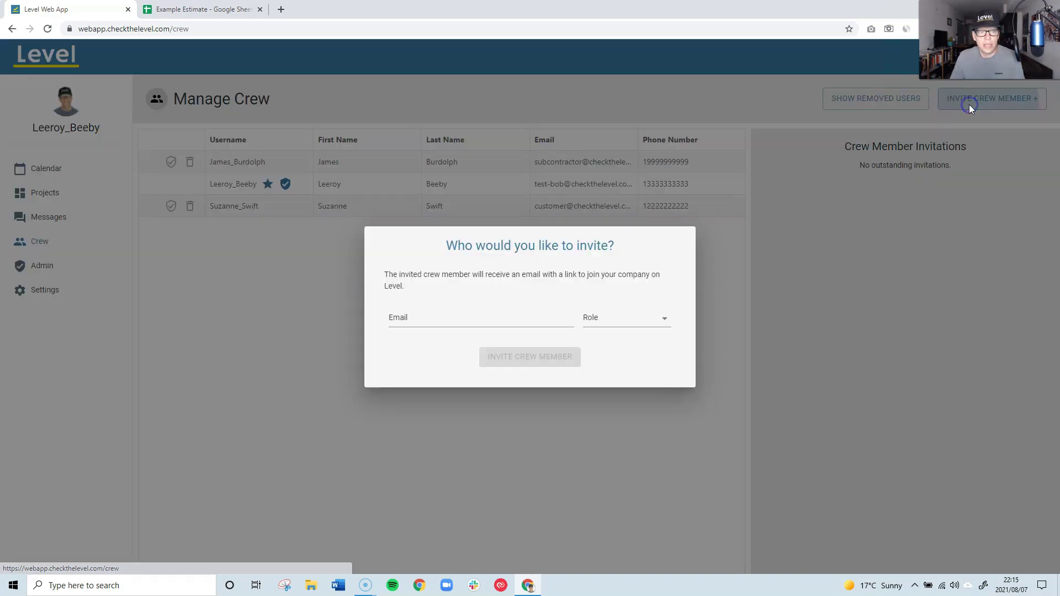
left_click(426, 318)
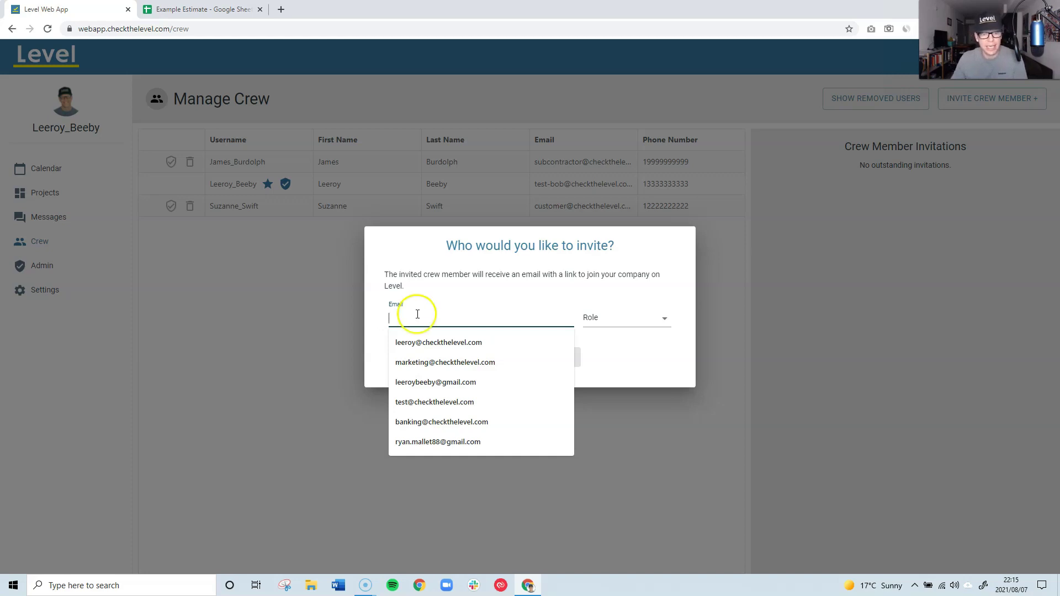
left_click(433, 387)
left_click(433, 408)
left_click(628, 326)
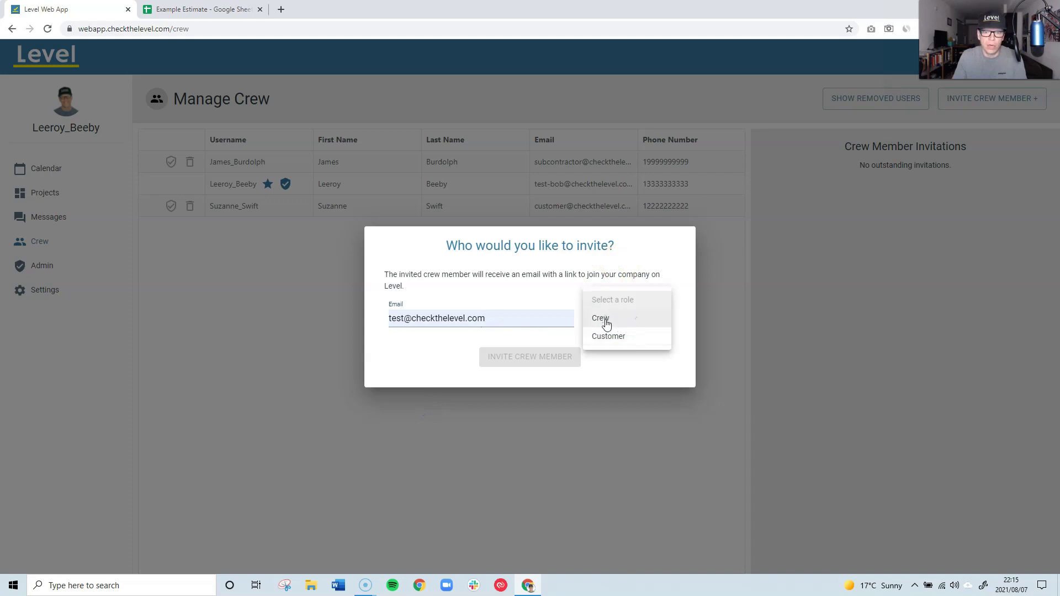
left_click(607, 324)
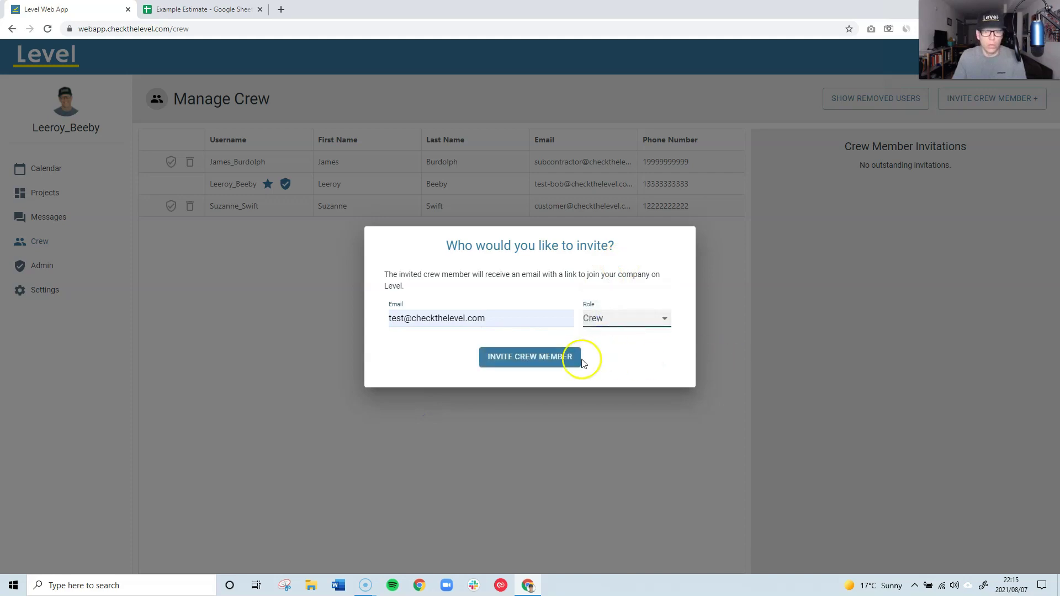
left_click(516, 360)
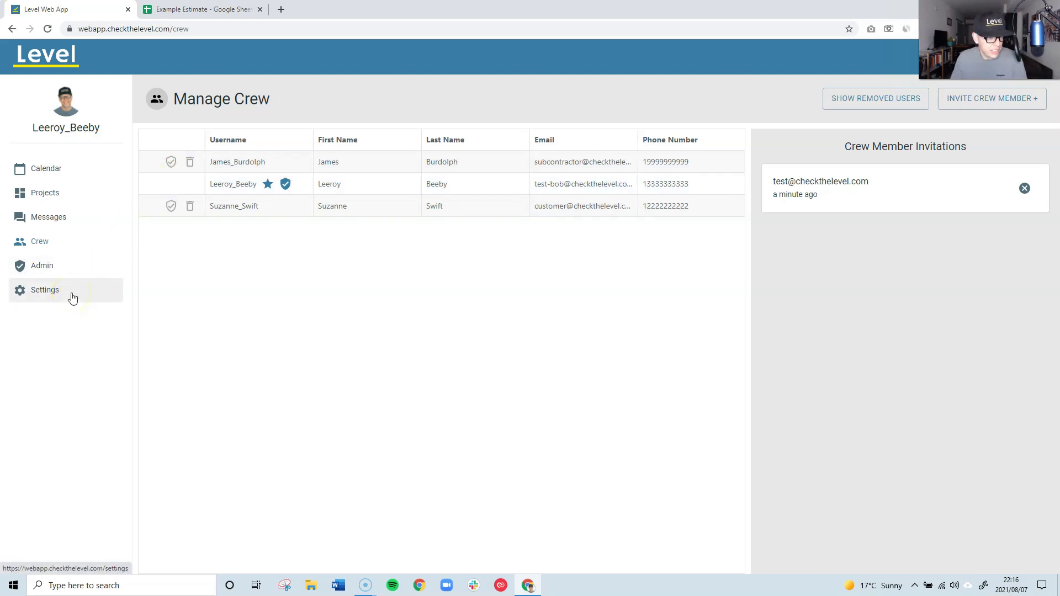
Step: View the profile and company settings, and look through the company-wide and My Active project lists
left_click(51, 298)
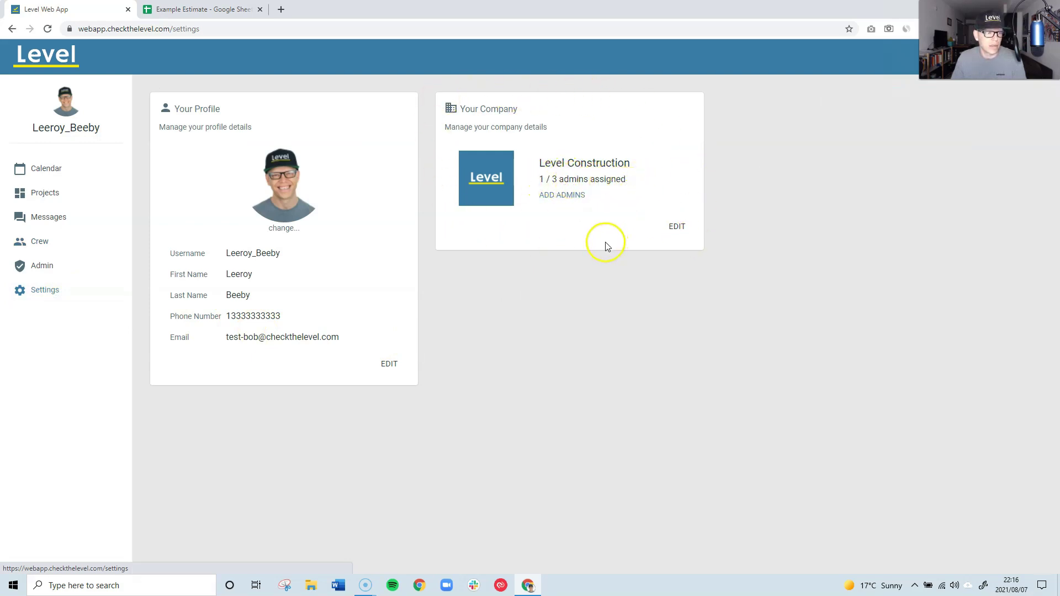
left_click(46, 198)
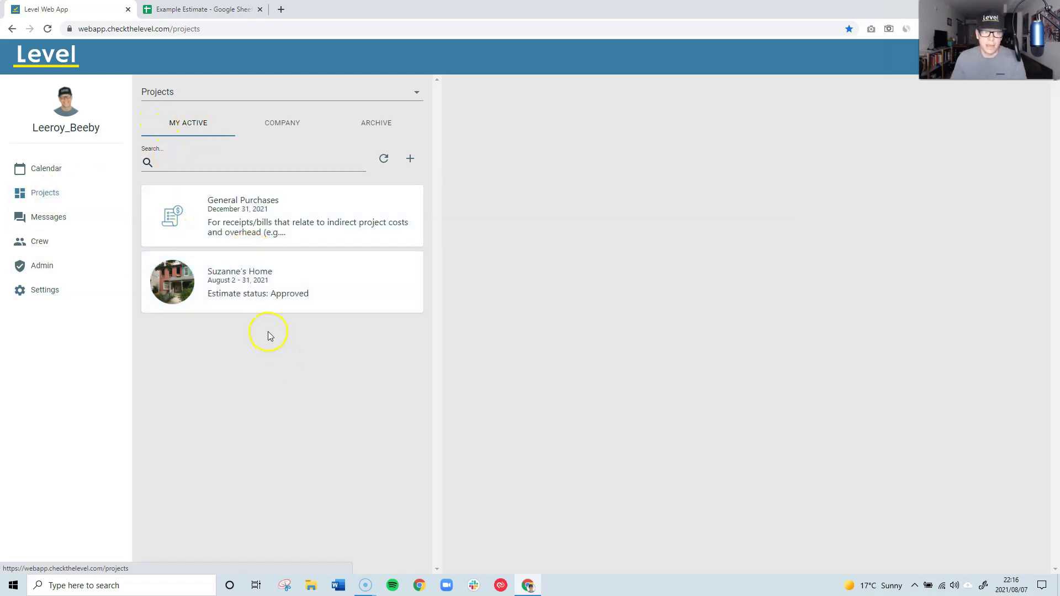
left_click(265, 129)
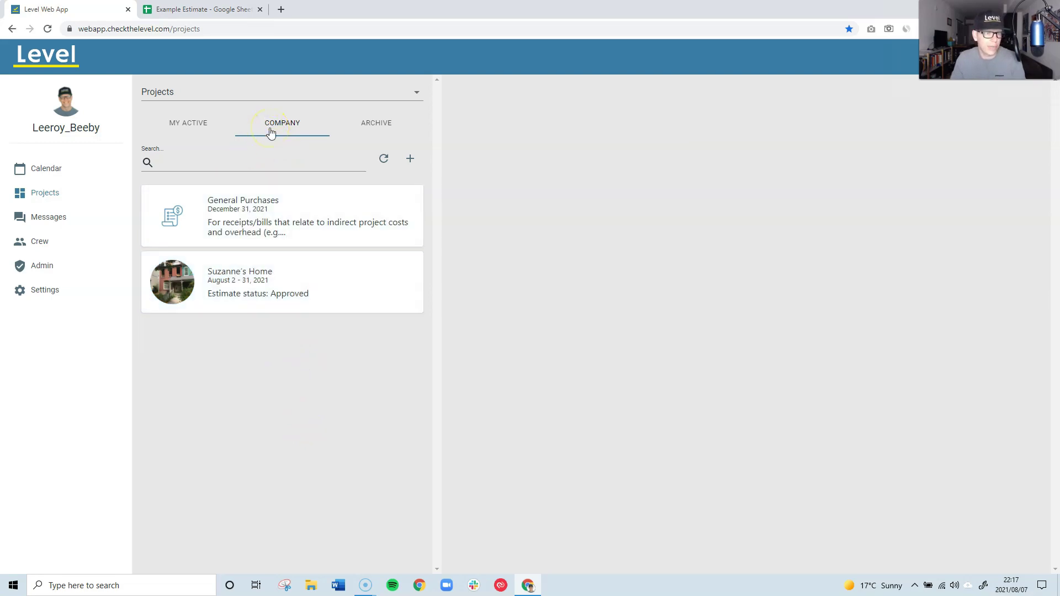
left_click(193, 122)
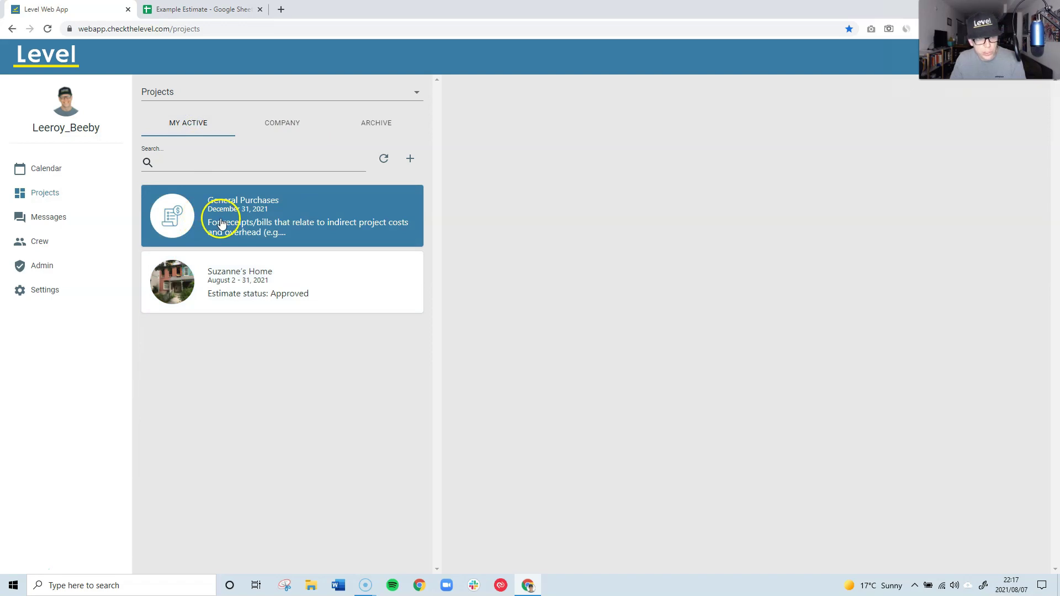
Step: Open the General Purchases project and view the content types that can be added to it
left_click(221, 222)
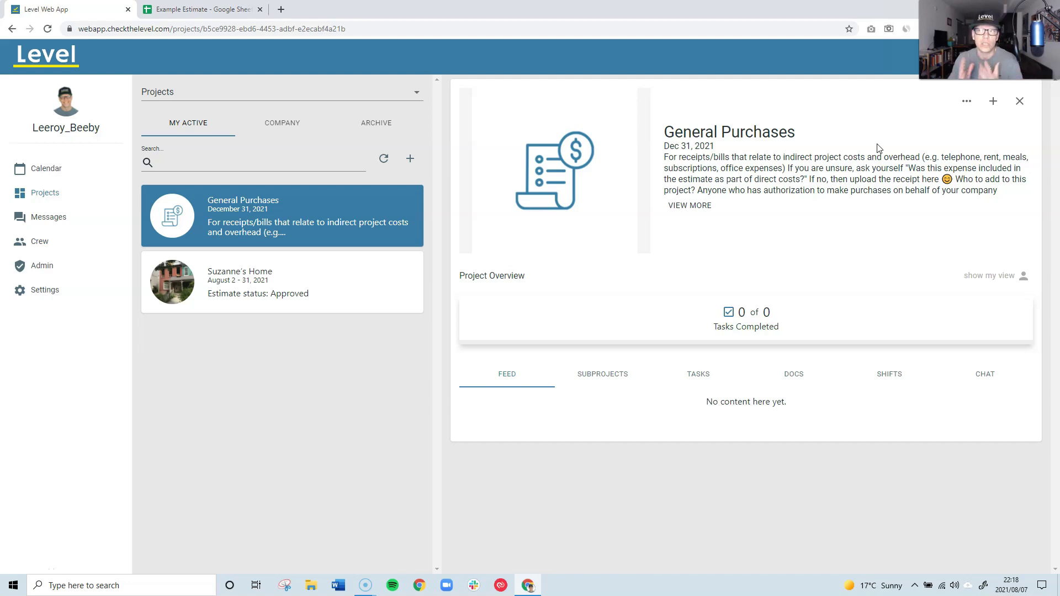
left_click(994, 103)
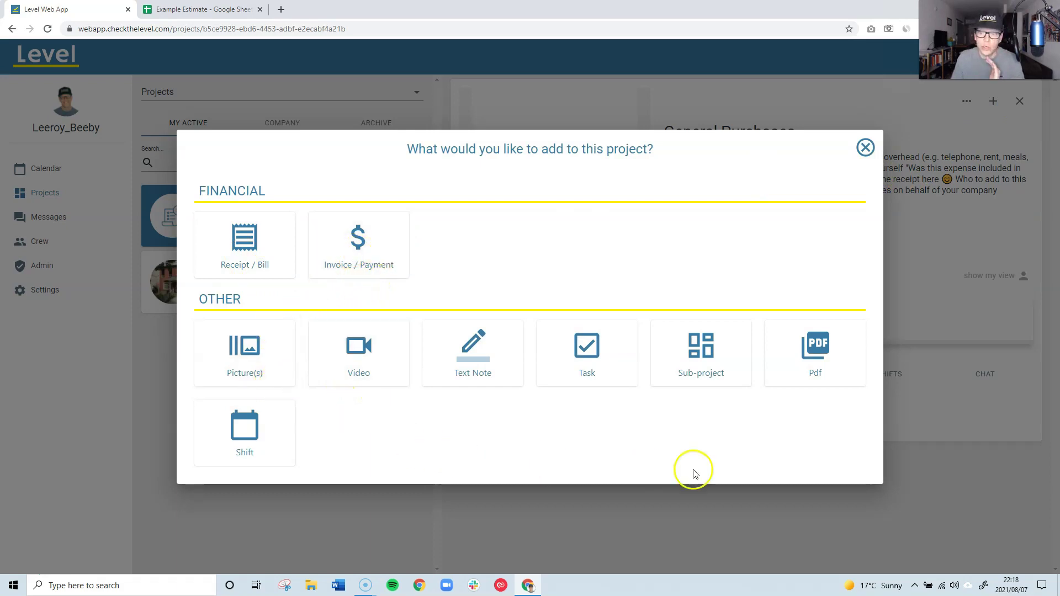
left_click(865, 147)
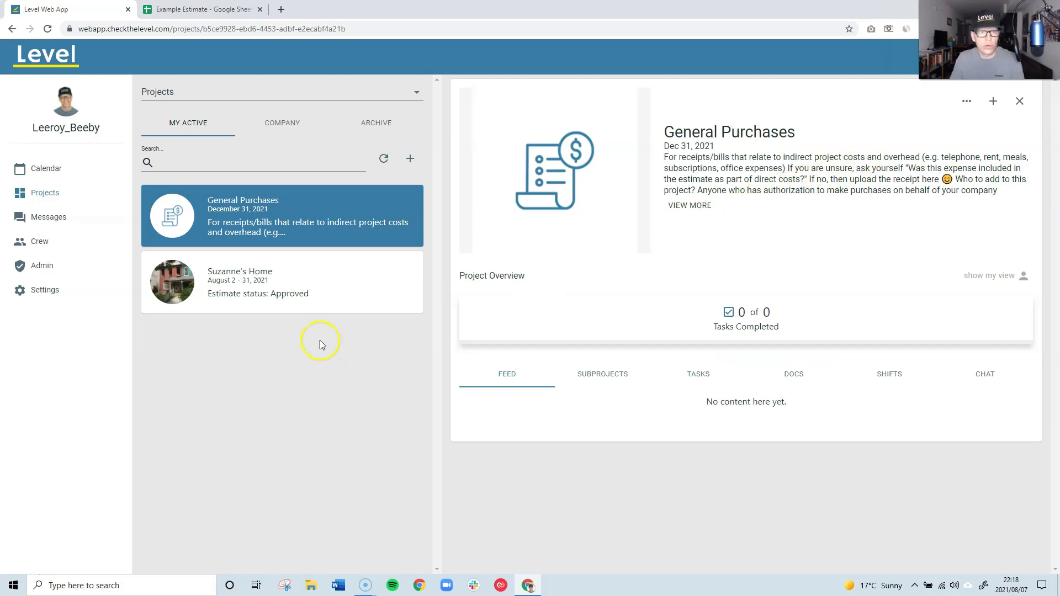
Step: View the options for creating a new project and the actions available for the General Purchases project
left_click(410, 160)
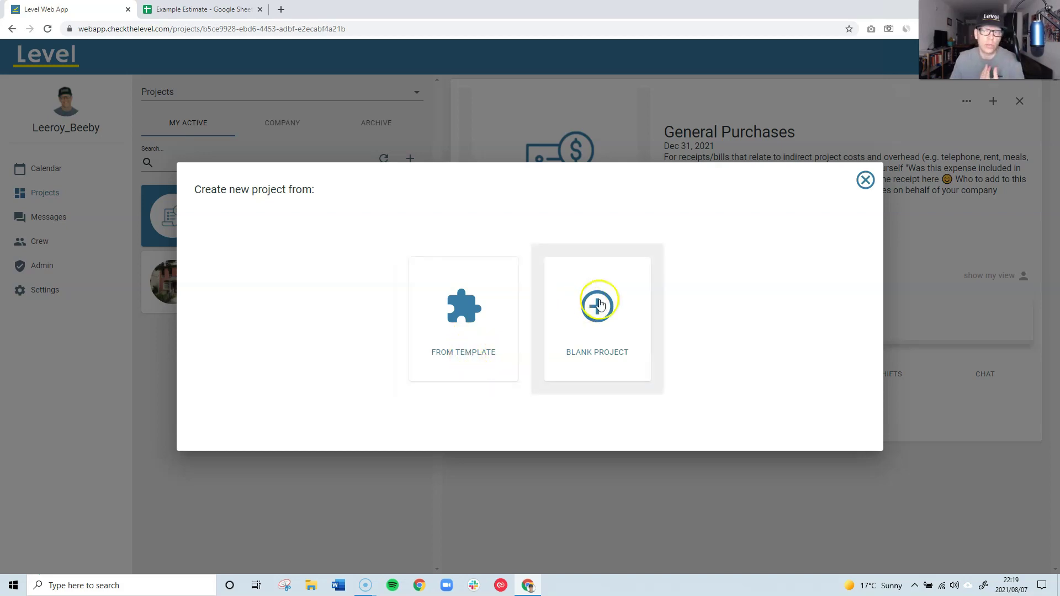
left_click(866, 180)
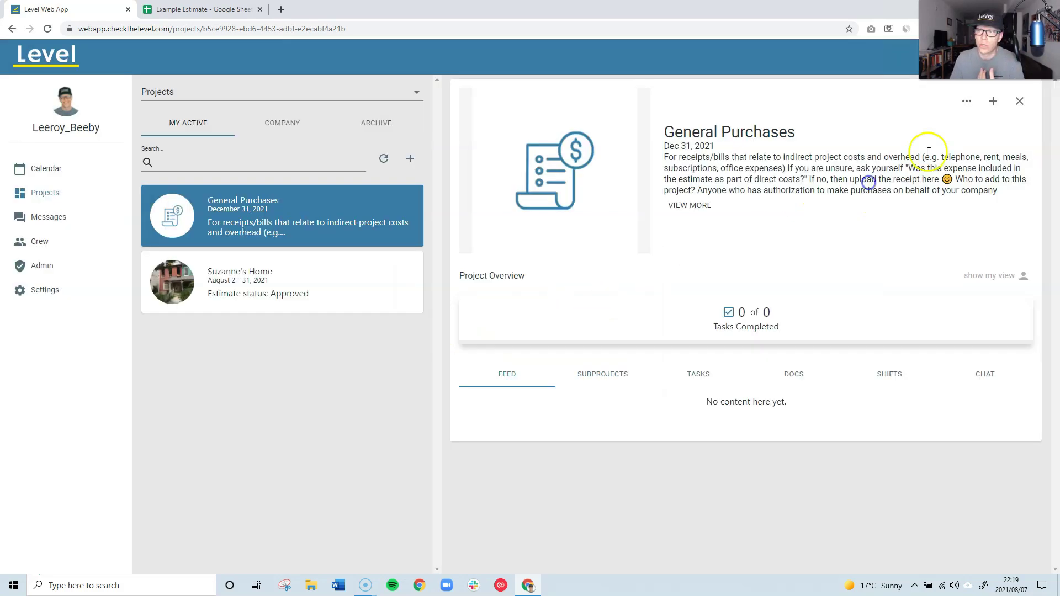
left_click(967, 101)
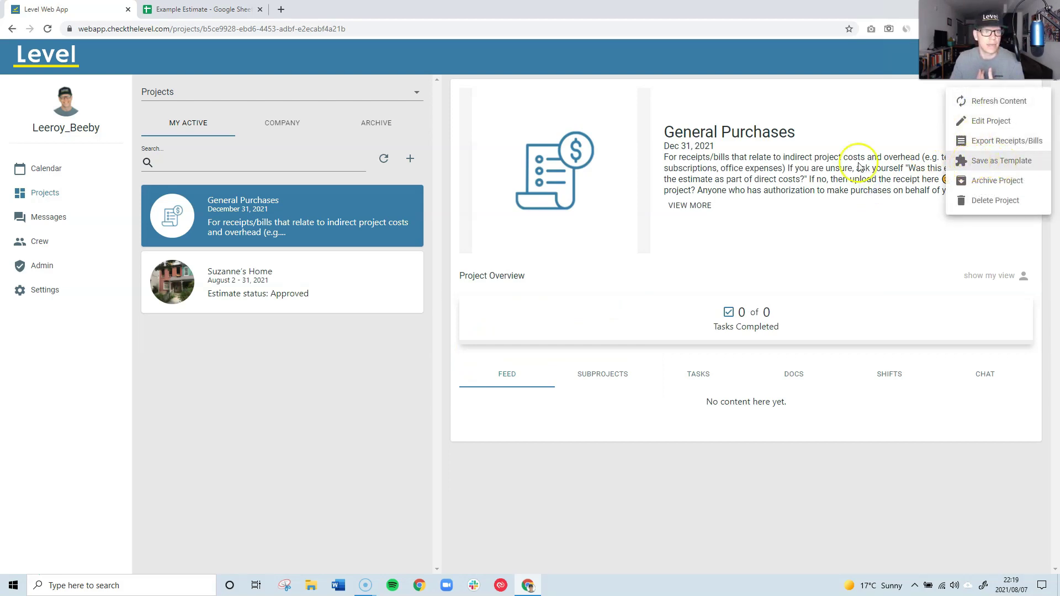
left_click(411, 161)
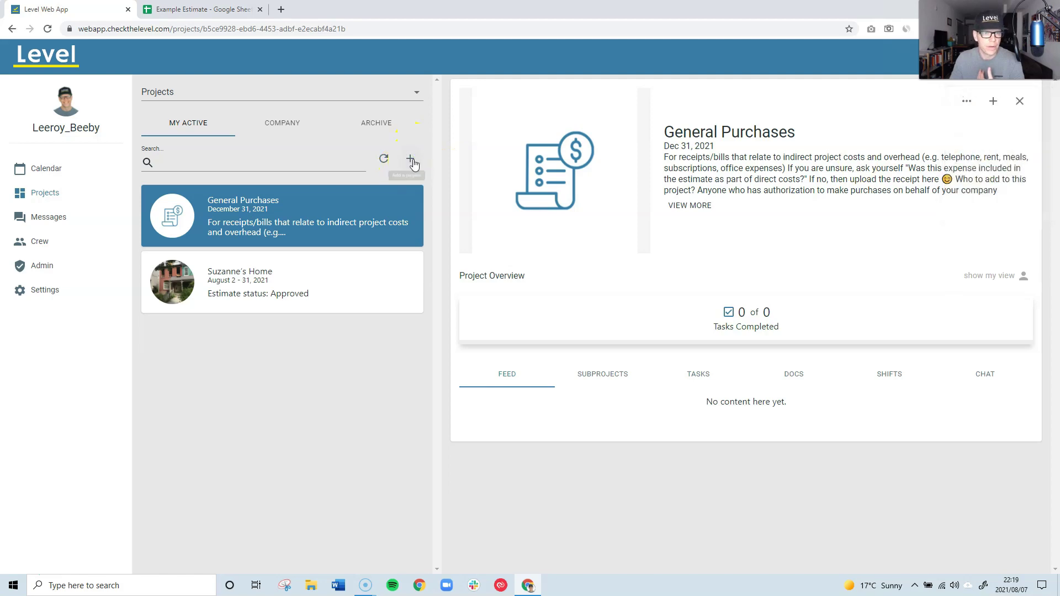
Step: Create a new blank project and title it "Example project"
left_click(412, 160)
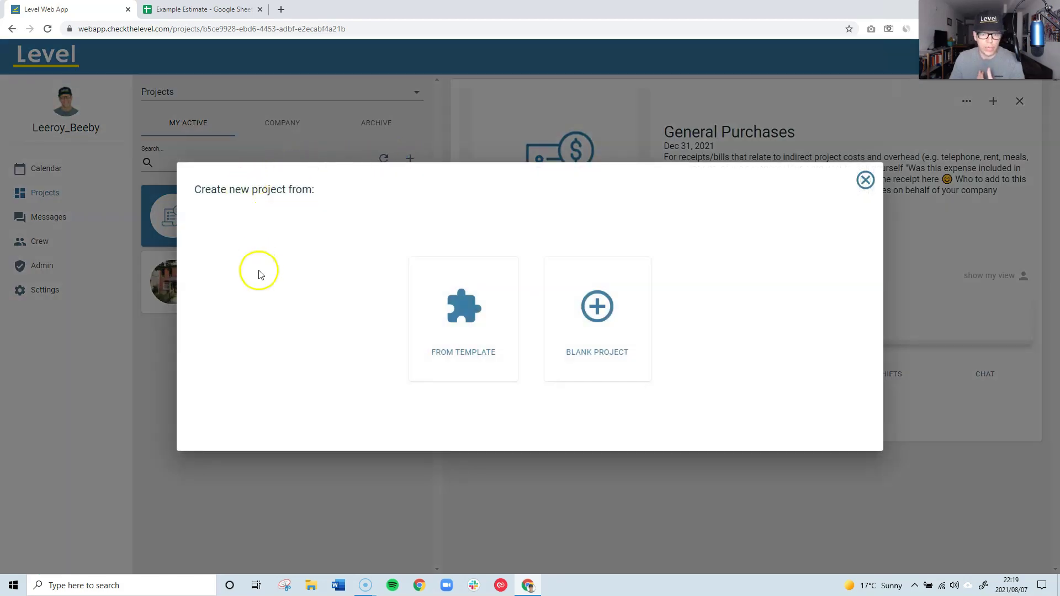
left_click(599, 307)
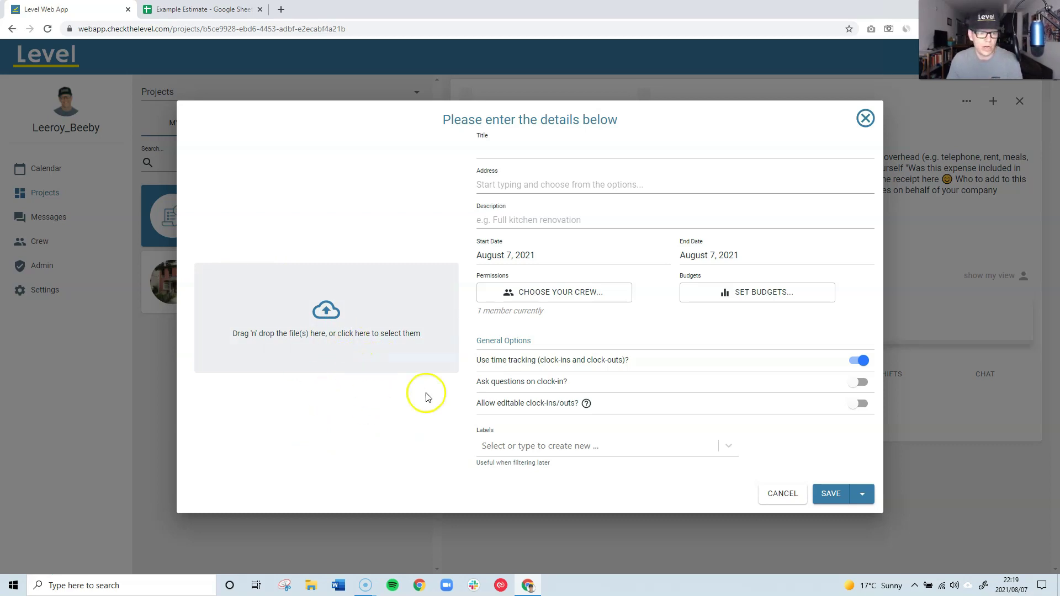
left_click(511, 155)
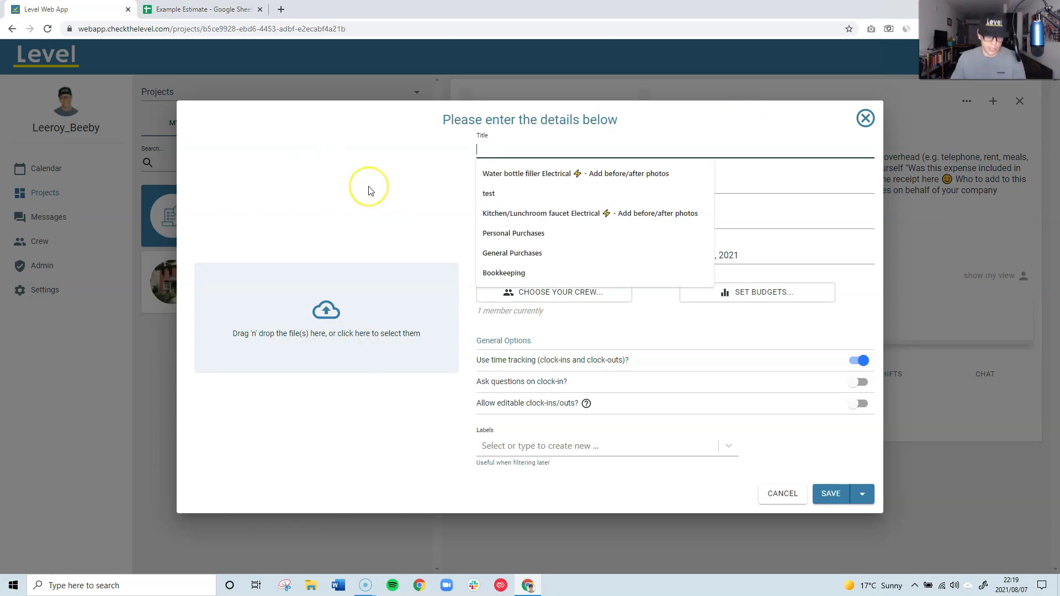
type("Exsmple project")
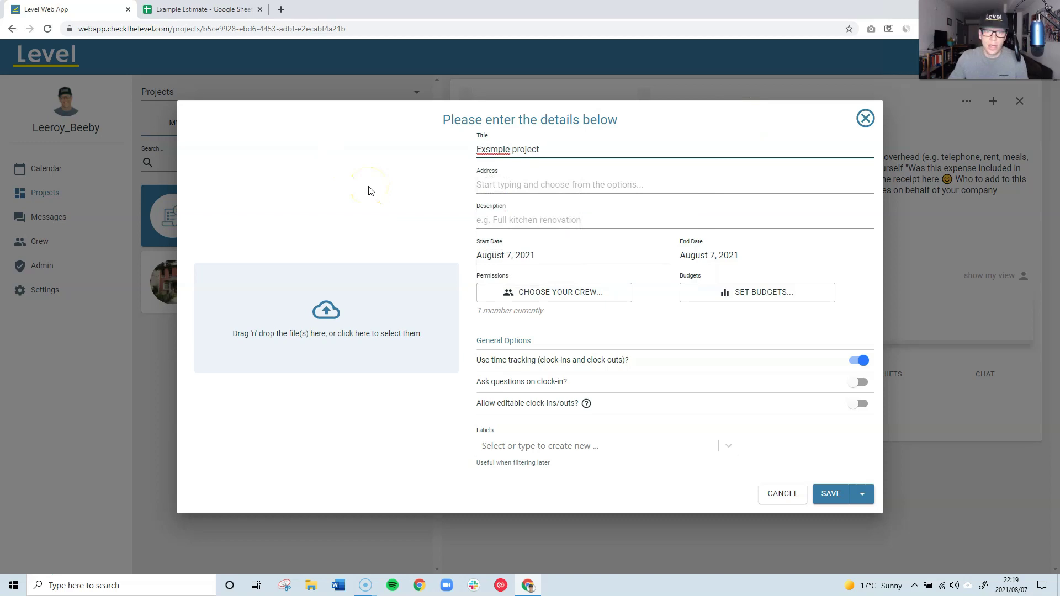
left_click(491, 149)
key("BackSpace")
type("a")
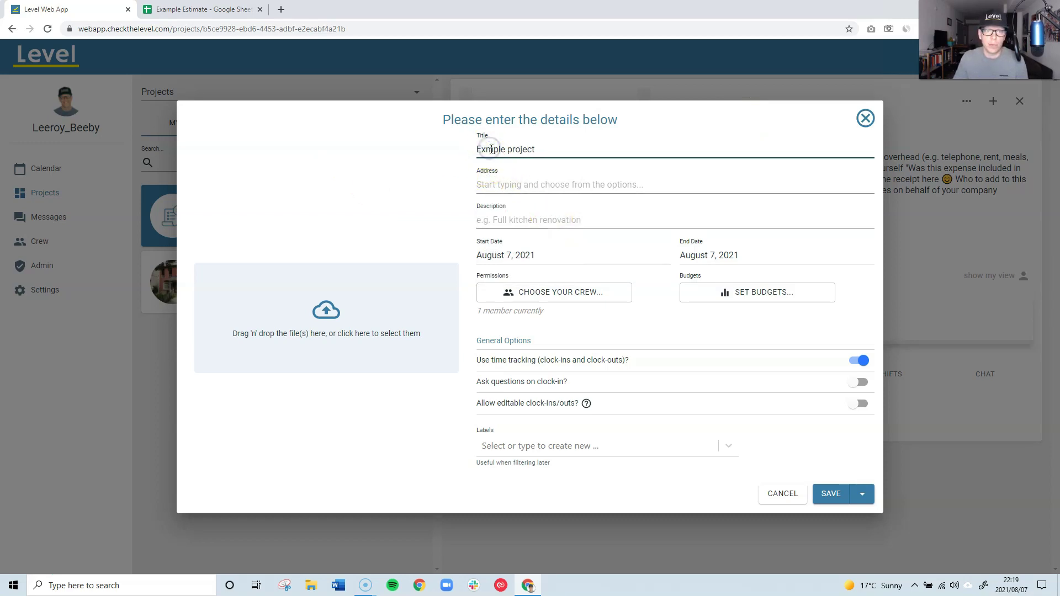
key("BackSpace")
key("BackSpace")
type("xa")
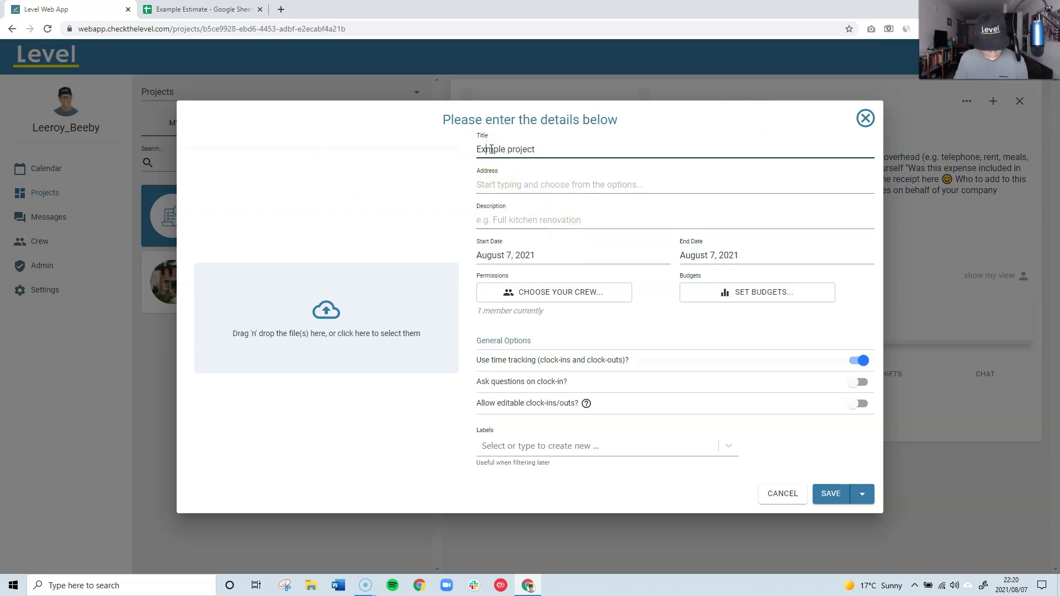
Step: Fill in the project's address by searching for the street address and picking the first suggestion
left_click(530, 184)
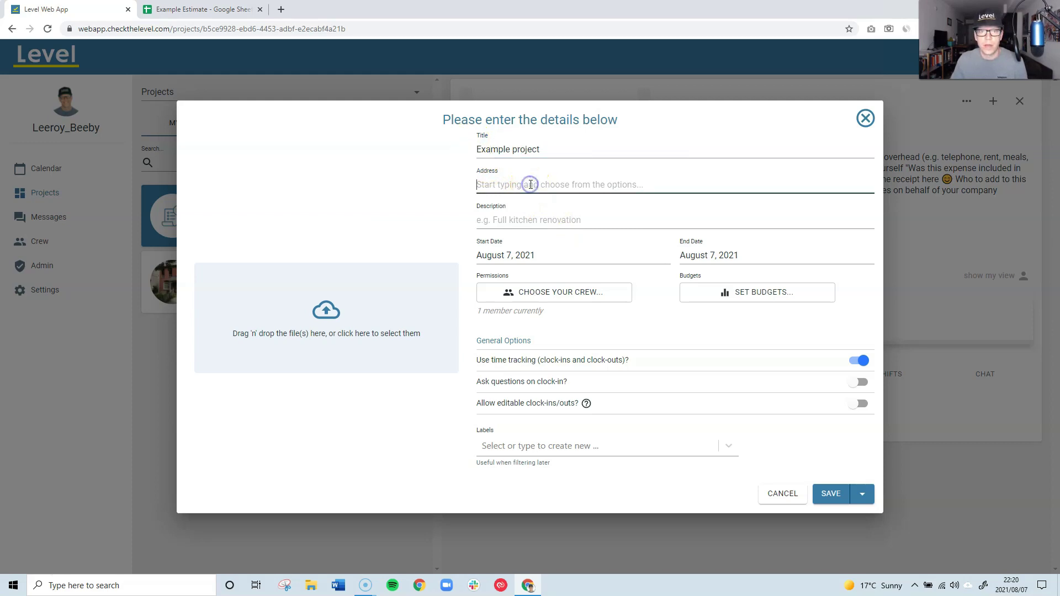
type("123 main")
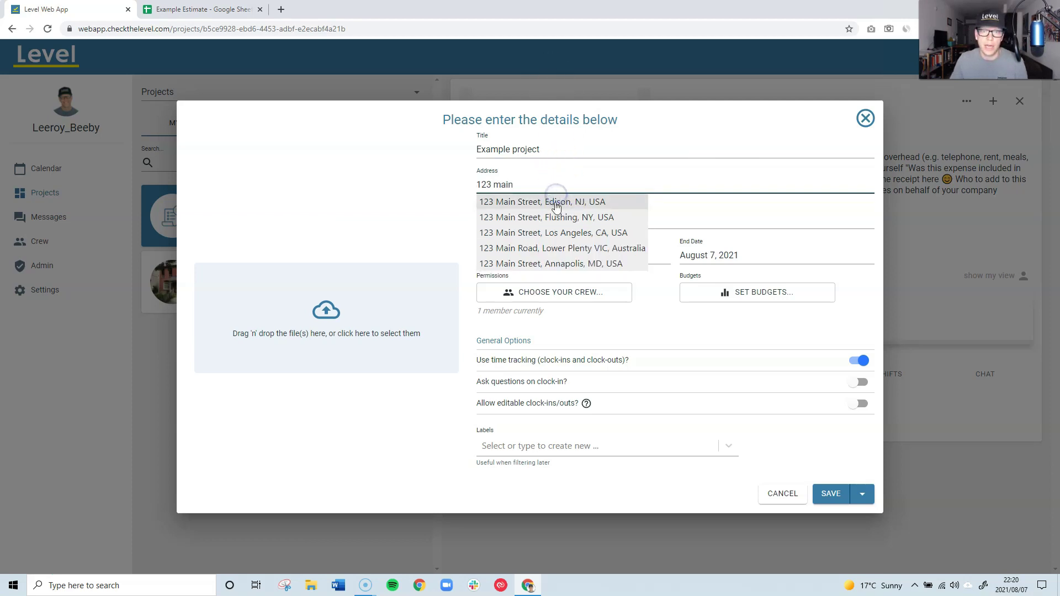
left_click(557, 202)
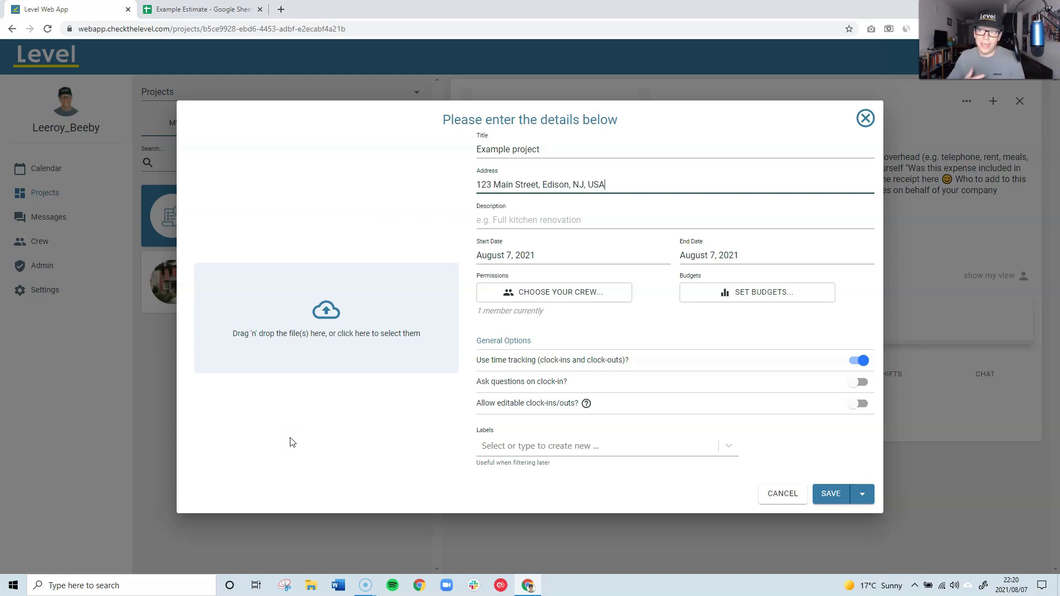
left_click(252, 372)
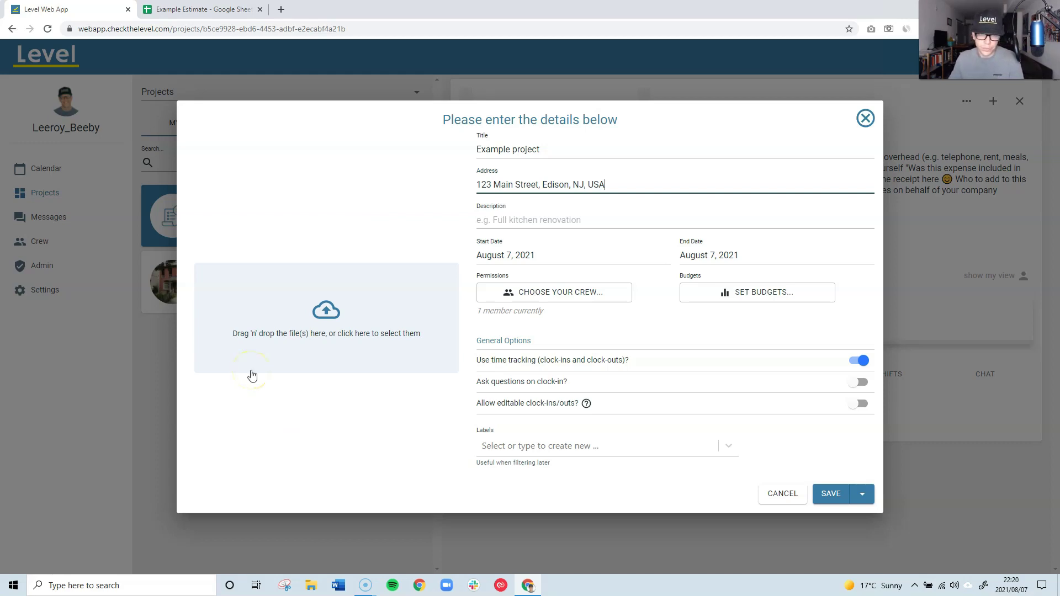
left_click(498, 216)
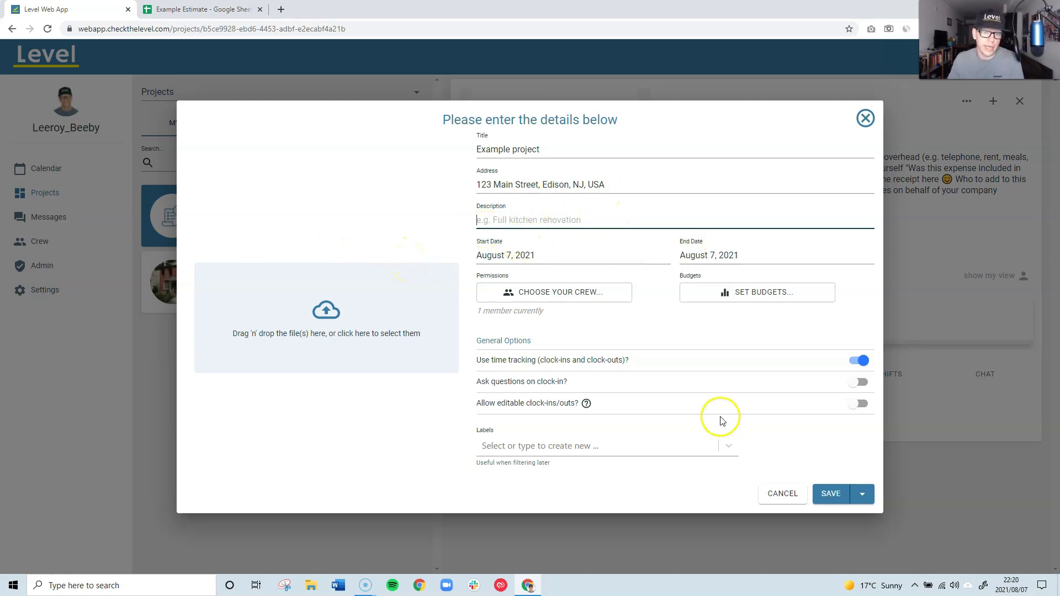
Step: Expand the permission level details and give the first listed crew member Can Add access to the project
left_click(525, 298)
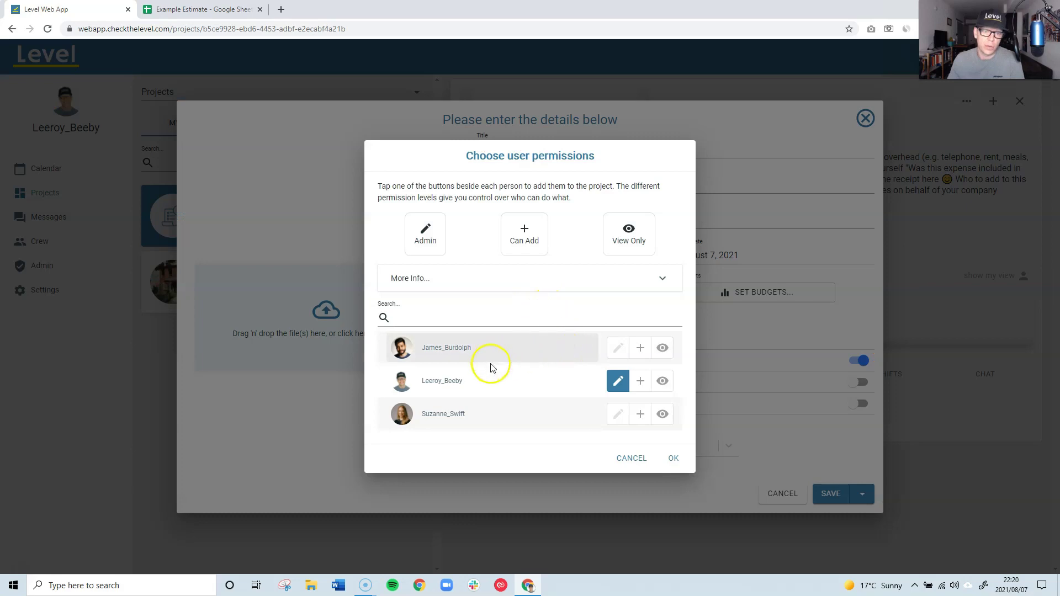
left_click(437, 291)
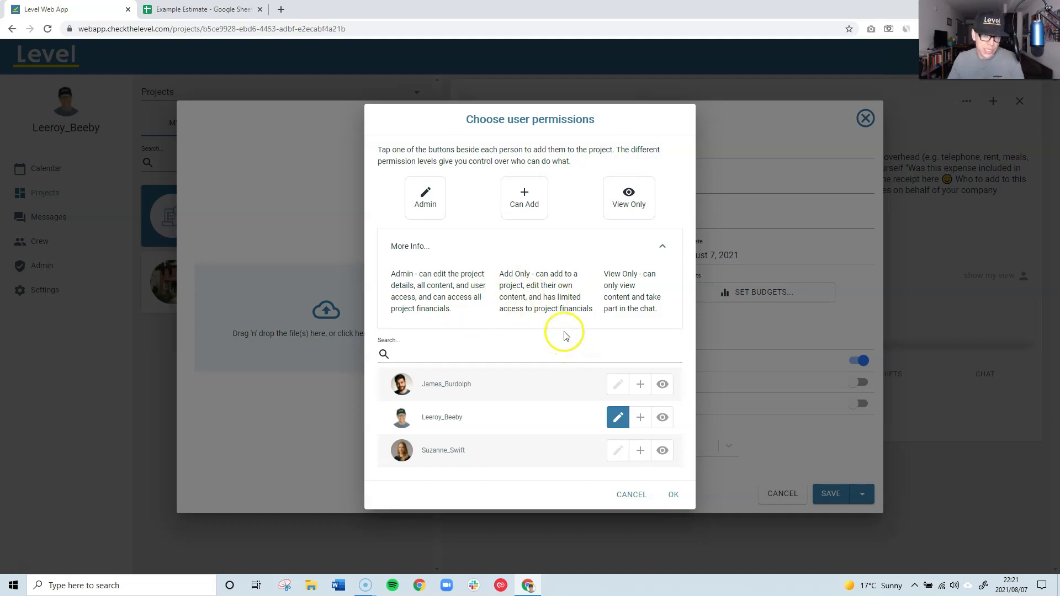
left_click(496, 354)
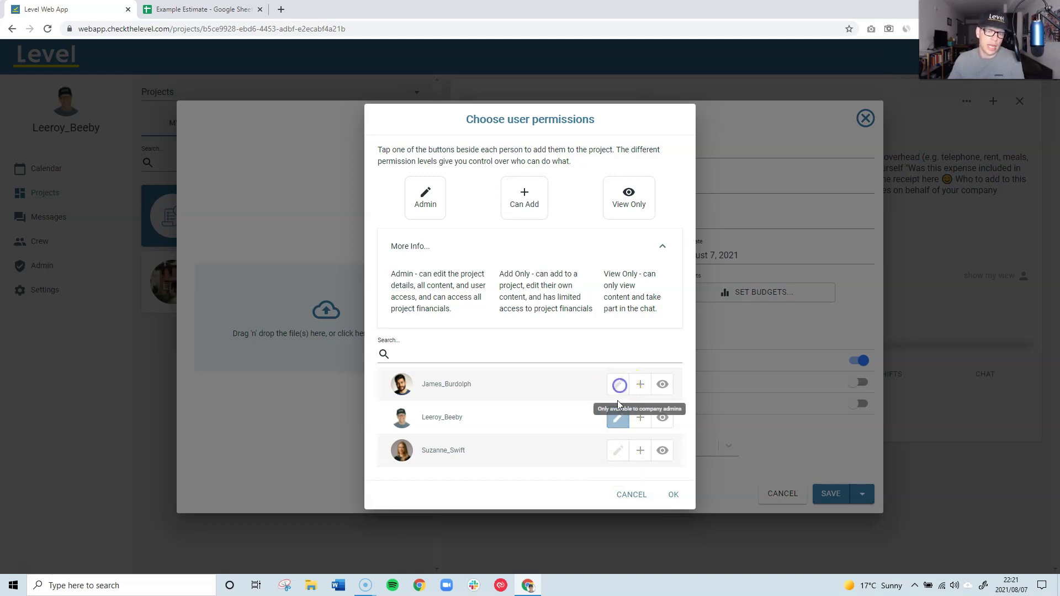
left_click(616, 453)
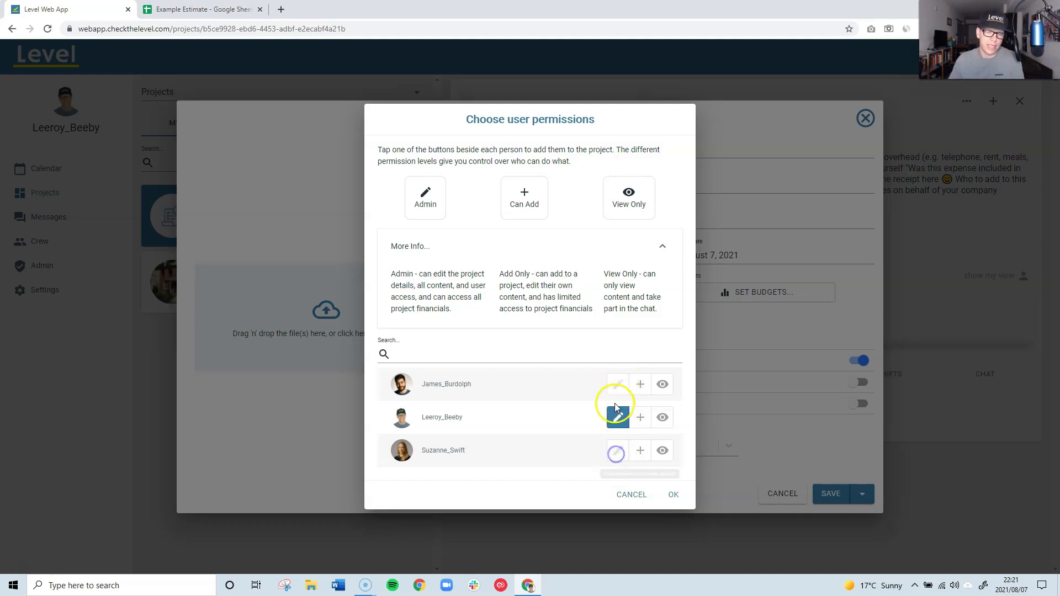
left_click(640, 385)
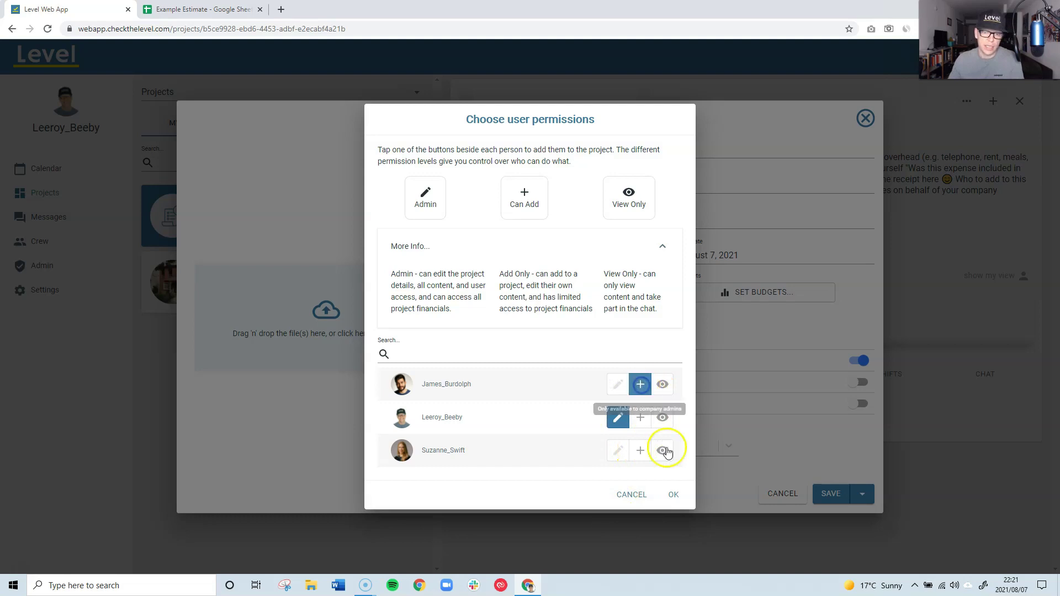
left_click(675, 496)
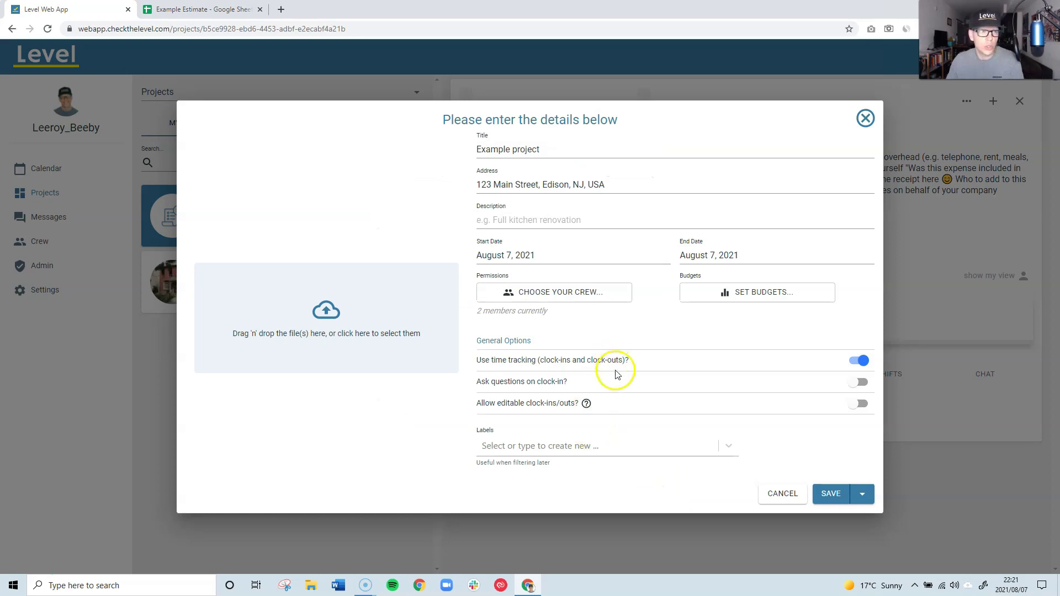
Step: Open the project's budgets and examine the Level hours, receipts/bills and quote sections in the Example Estimate Google Sheet
left_click(767, 292)
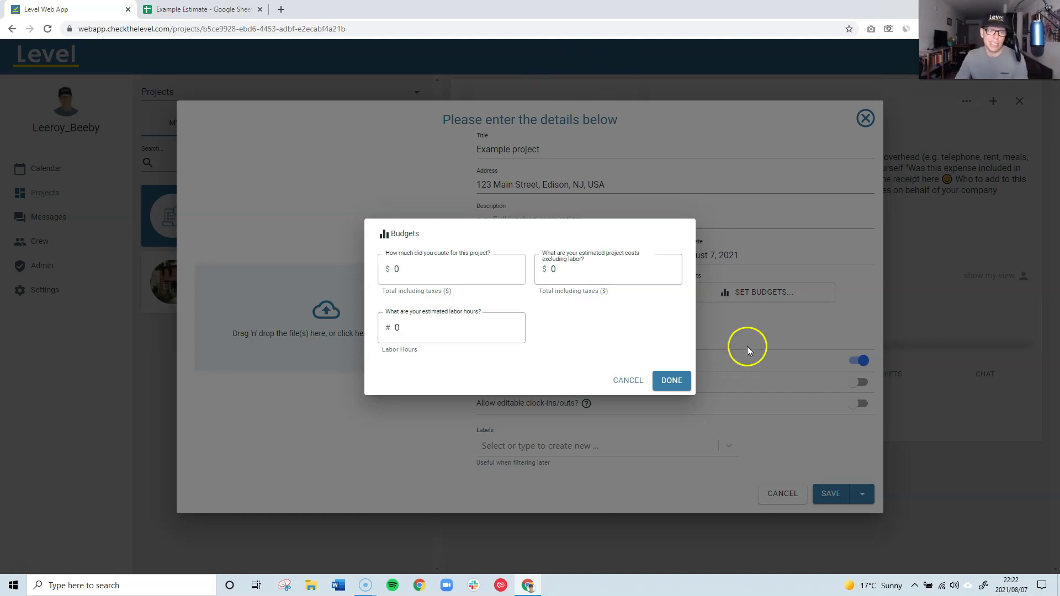
left_click(180, 10)
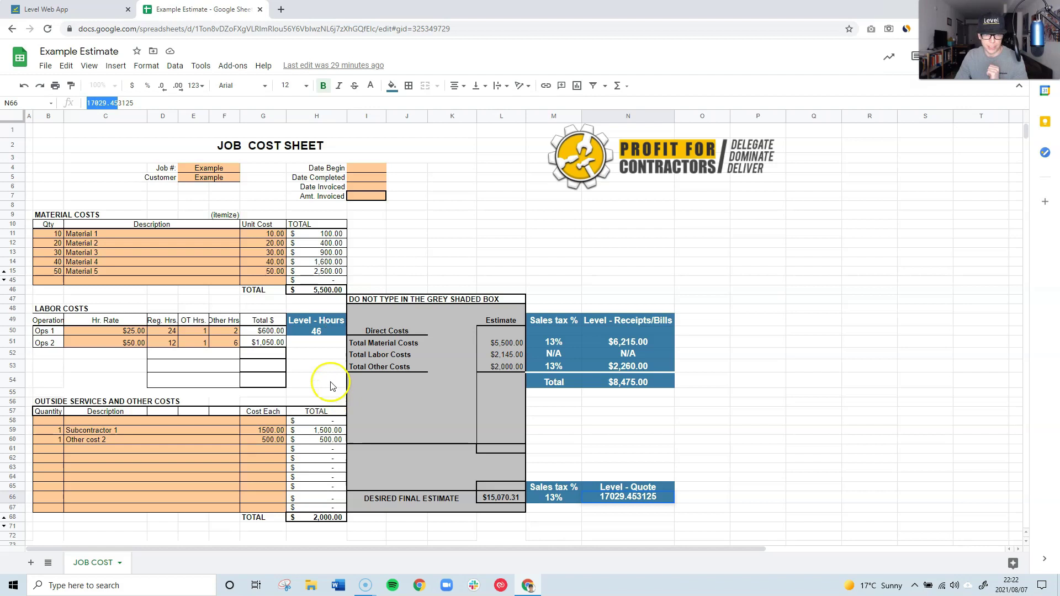
left_click_drag(326, 321, 327, 335)
left_click_drag(544, 321, 619, 385)
left_click_drag(554, 489, 624, 502)
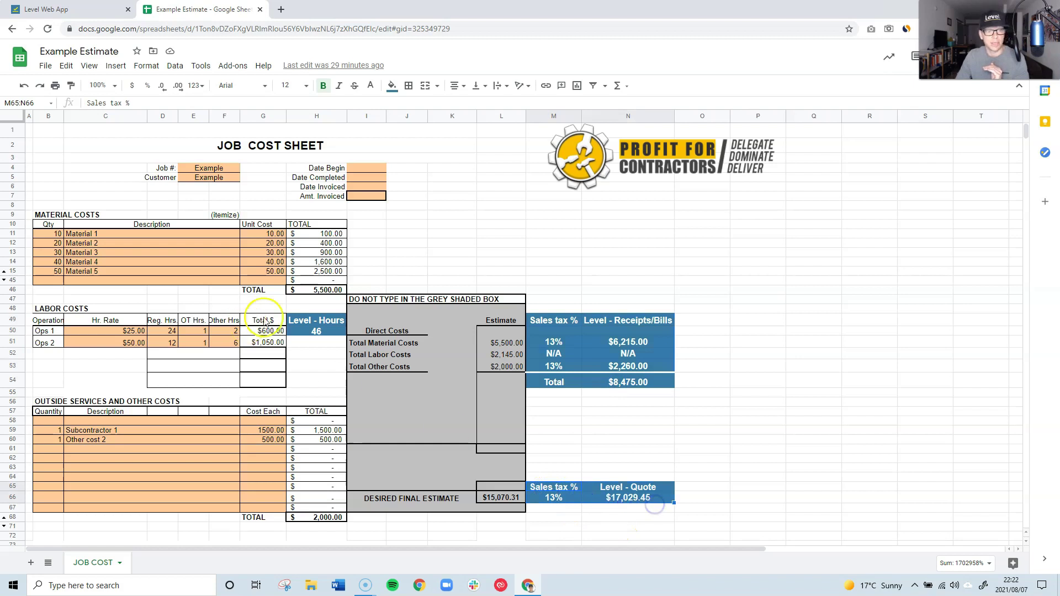
Step: Check the Level hours and the hours they add up in the estimate, and set the budget's estimated labor hours to 46
left_click(304, 325)
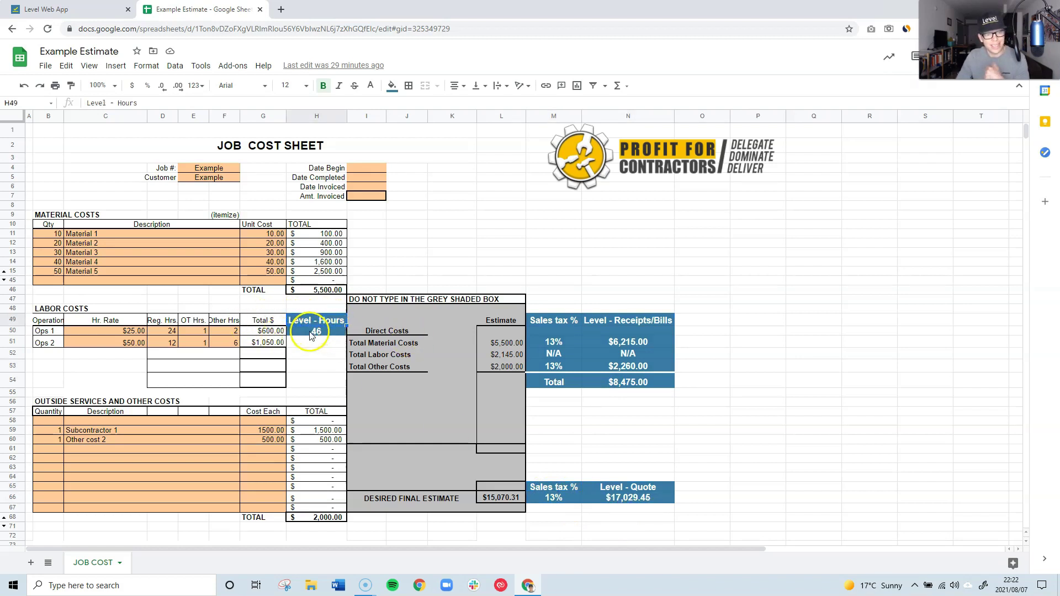
left_click(317, 335)
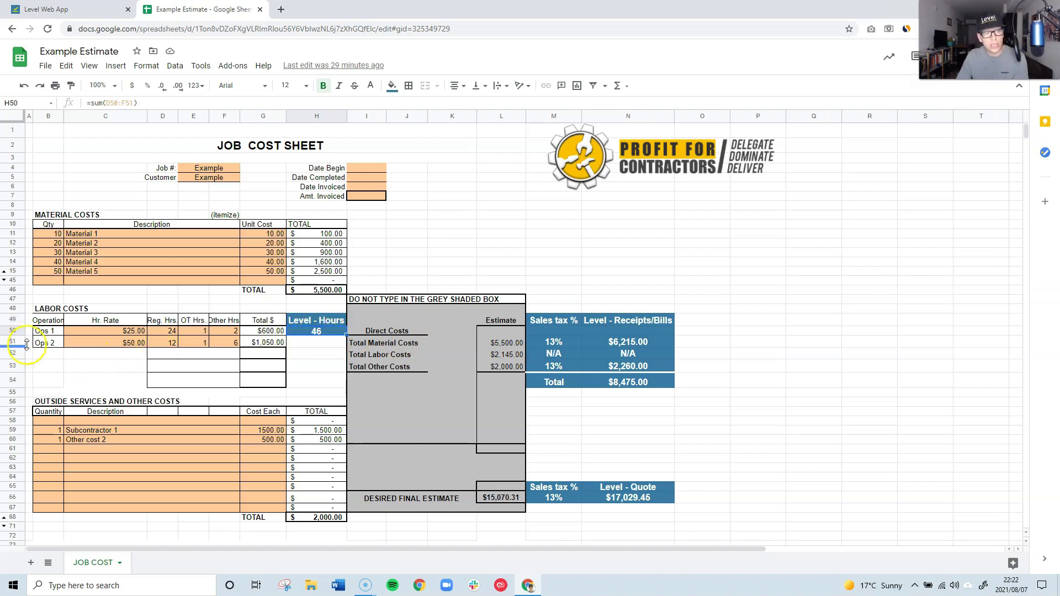
left_click_drag(165, 332, 232, 345)
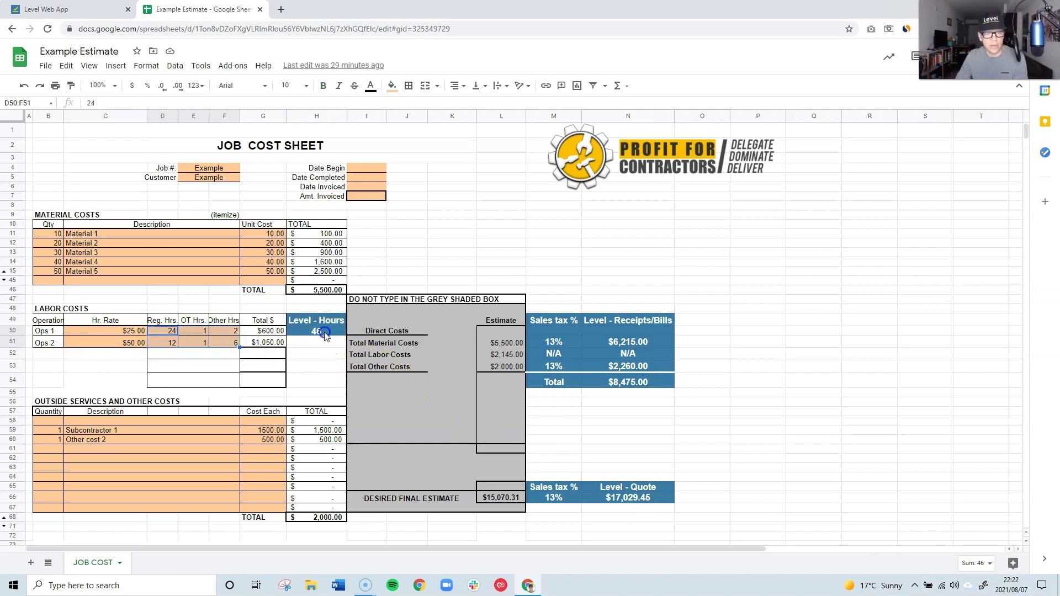
left_click(36, 11)
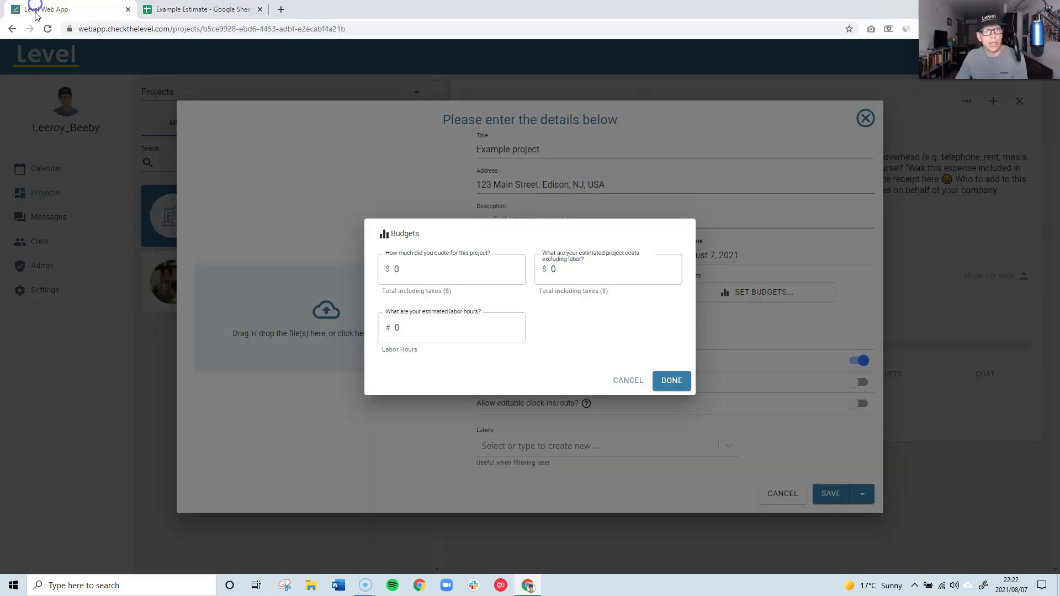
left_click(454, 334)
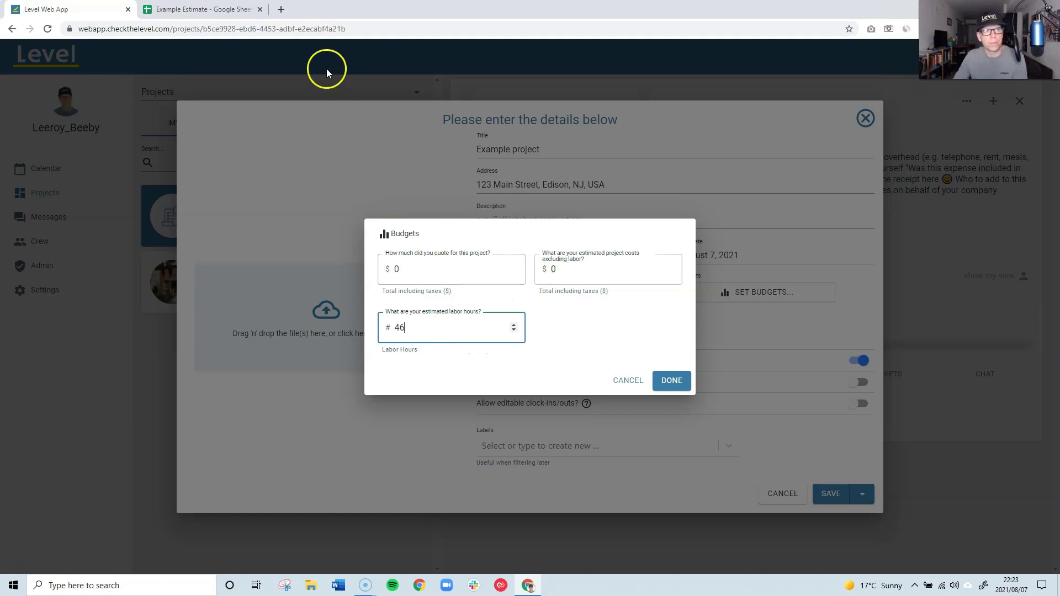
Step: Look up the material costs and receipts/bills total in the Example Estimate sheet, and set the estimated project costs excluding labor to 8475
left_click(203, 10)
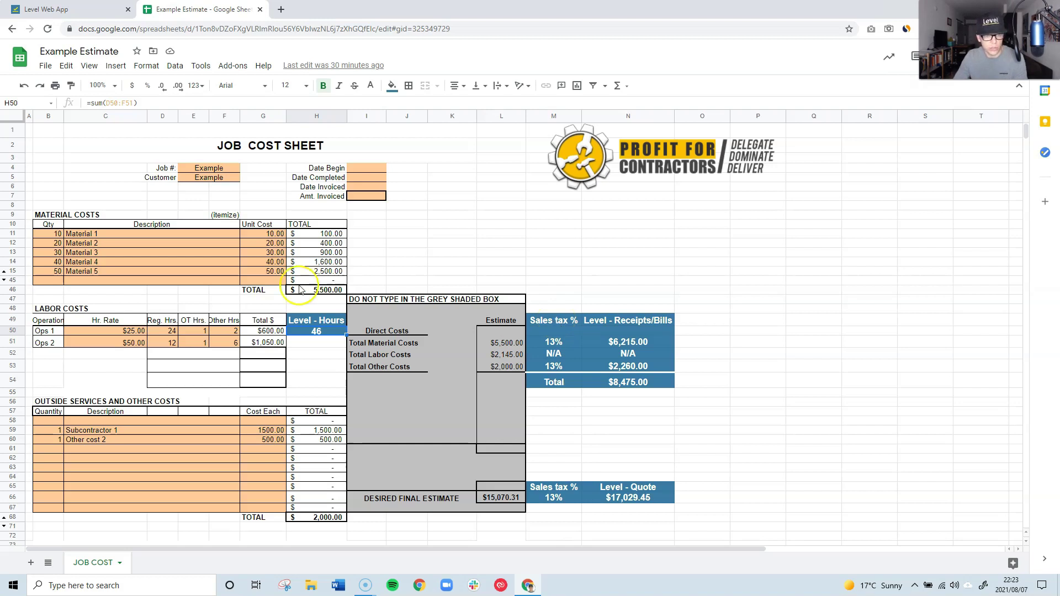
left_click_drag(270, 233, 270, 272)
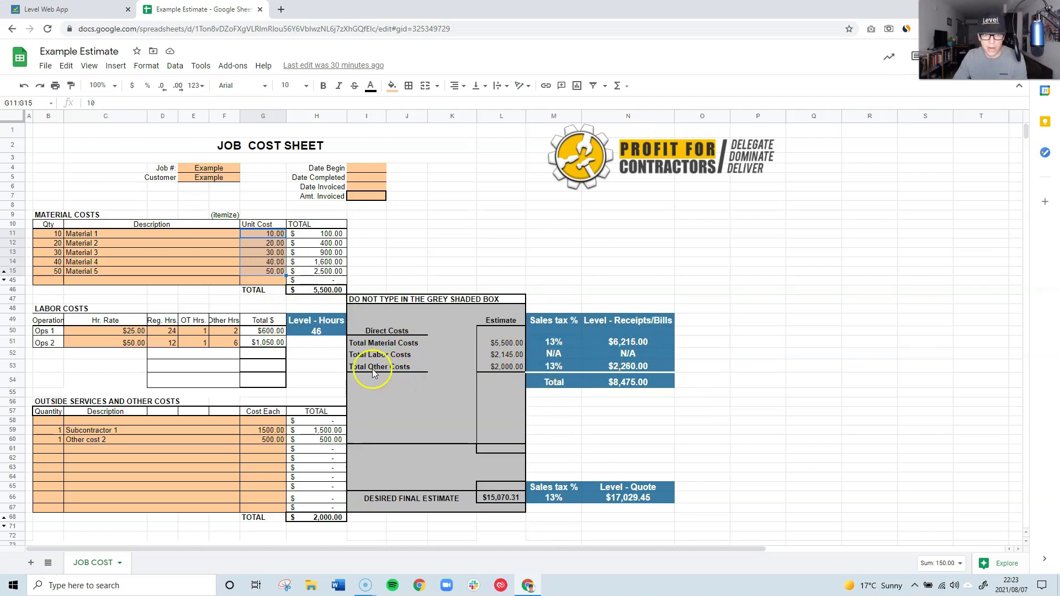
left_click(627, 385)
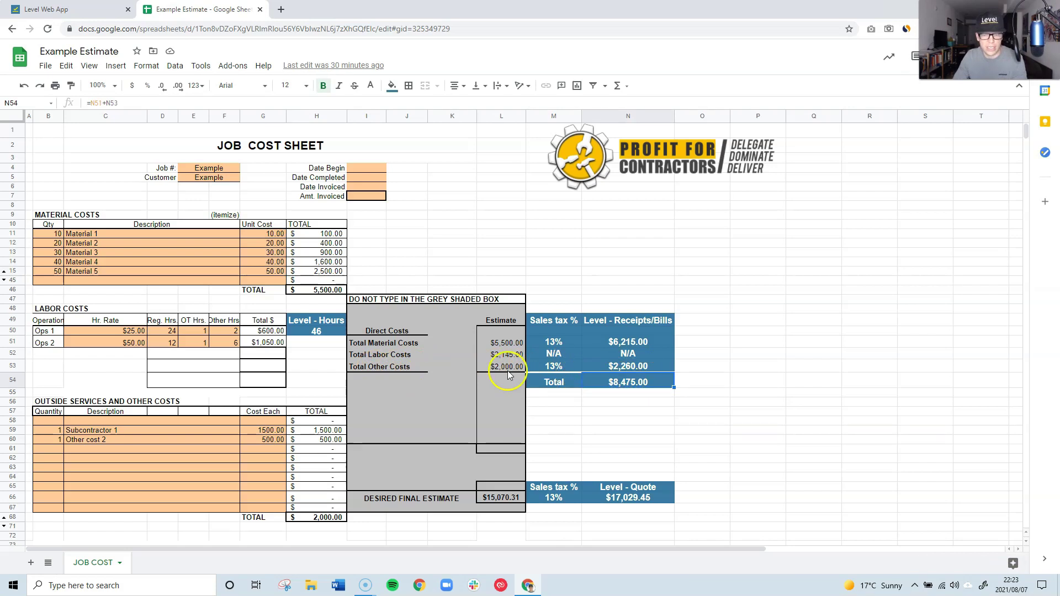
left_click(71, 10)
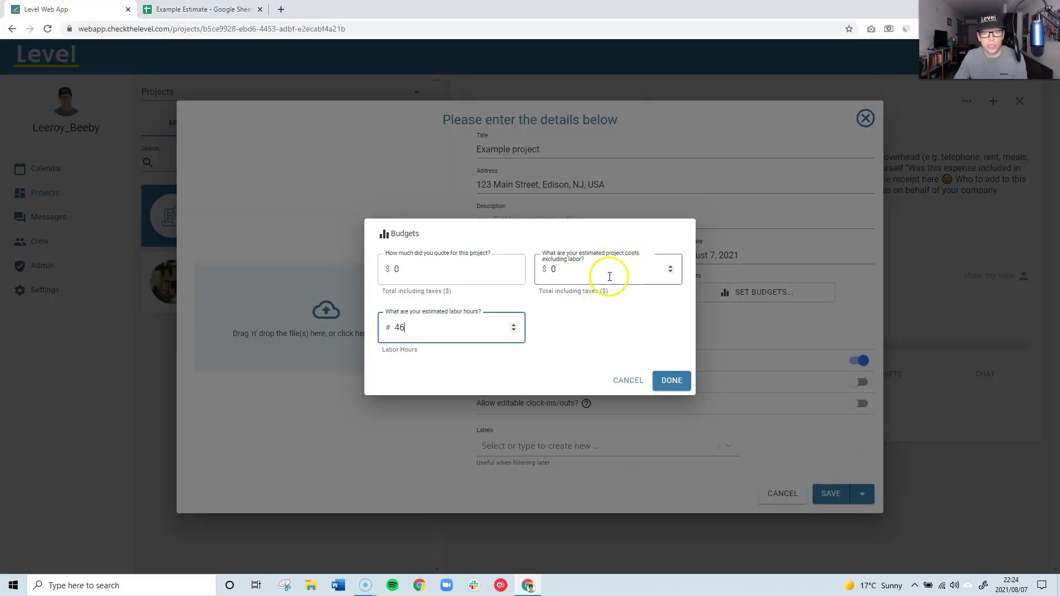
double_click(553, 269)
type("8,475")
Step: Look up the Level quote in the Example Estimate sheet, set the project's quoted amount to 17029.45 and apply the budgets
left_click(207, 9)
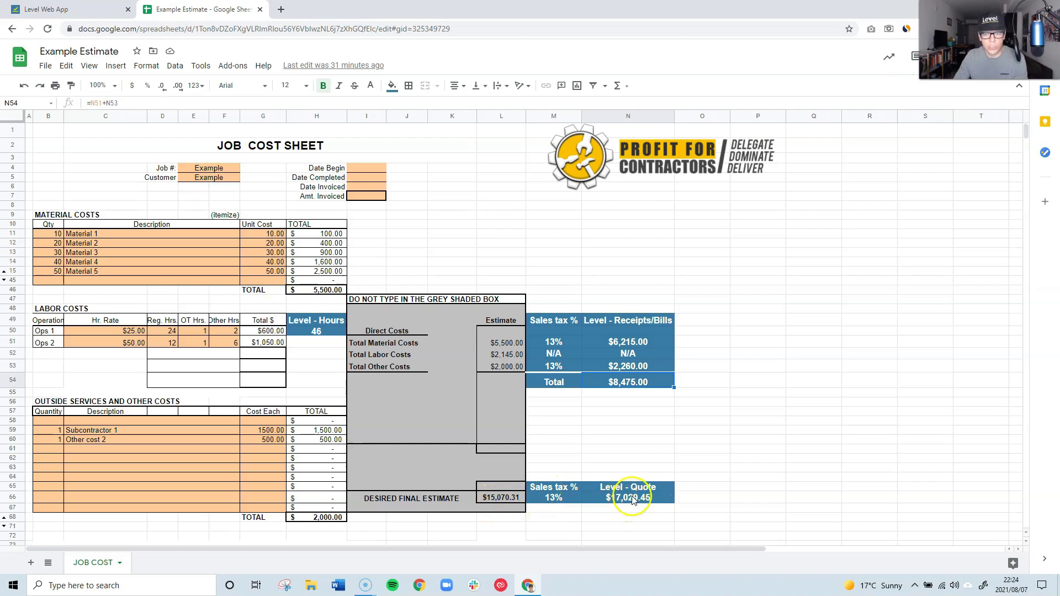
left_click(616, 502)
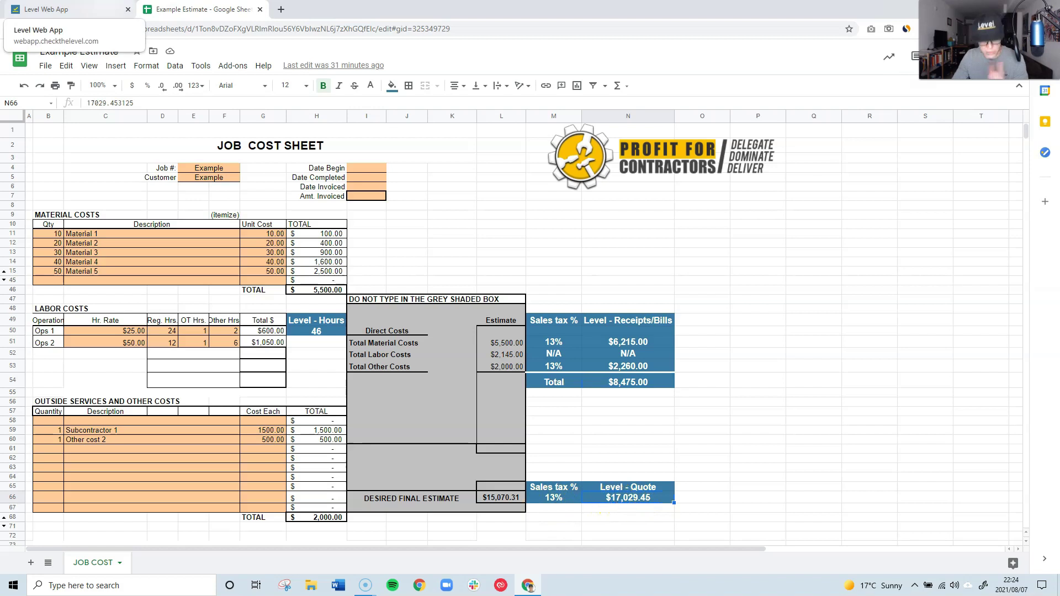
left_click(95, 9)
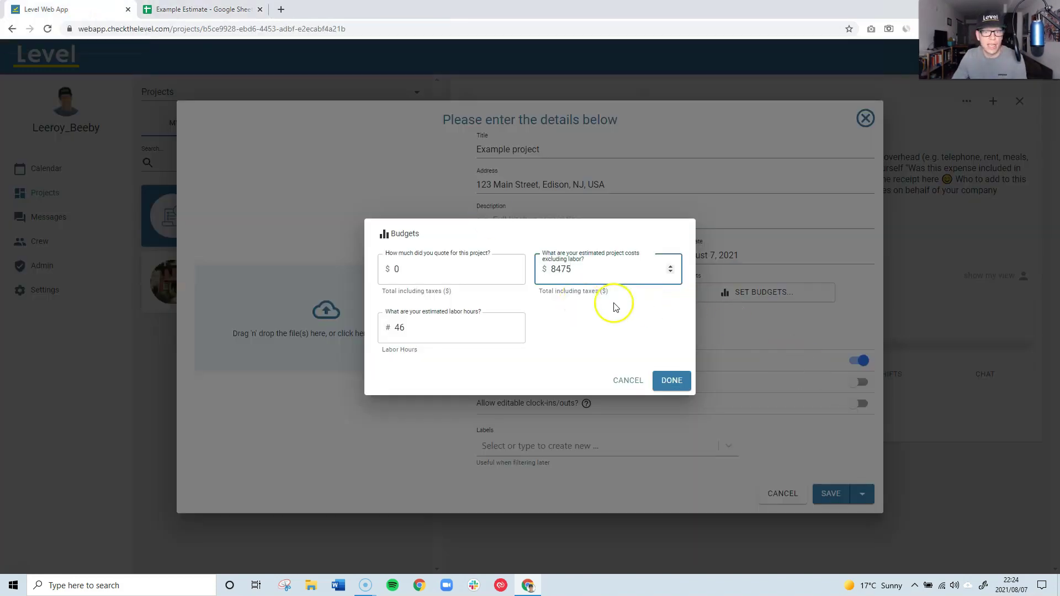
left_click(429, 271)
key("BackSpace")
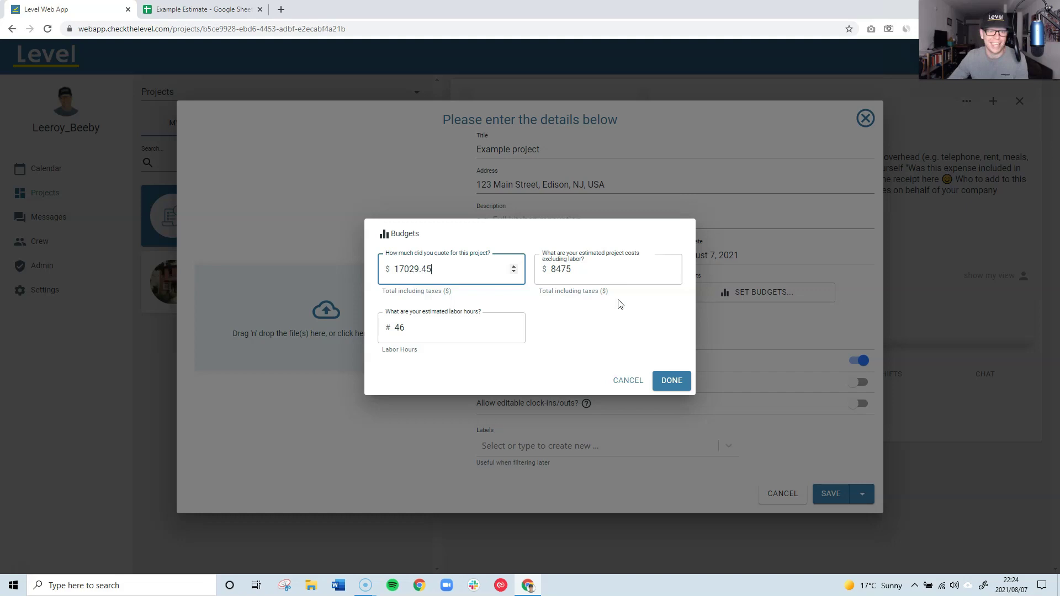
left_click(672, 381)
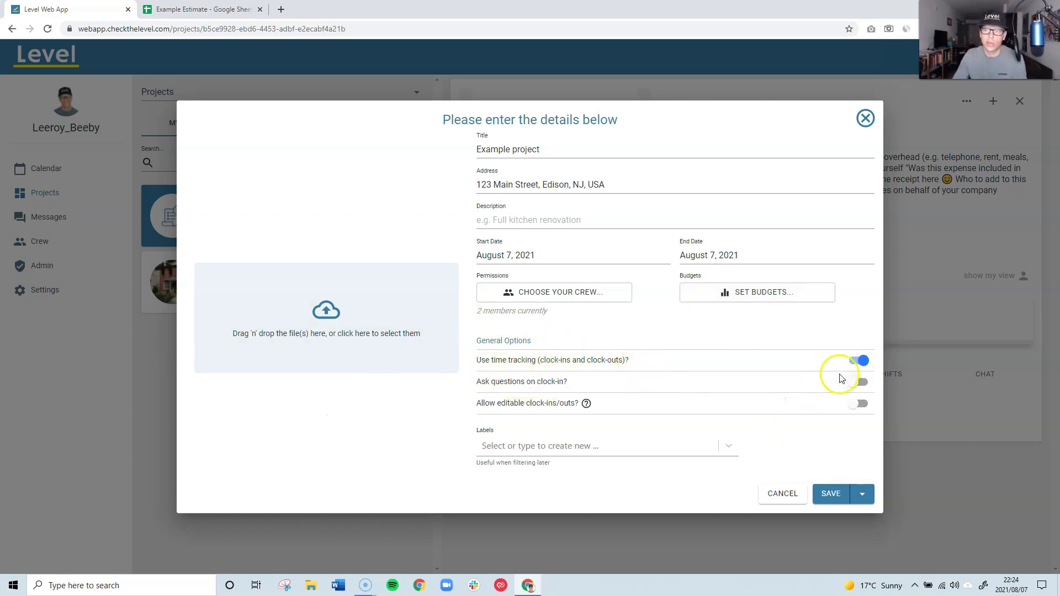
left_click(864, 365)
left_click(859, 380)
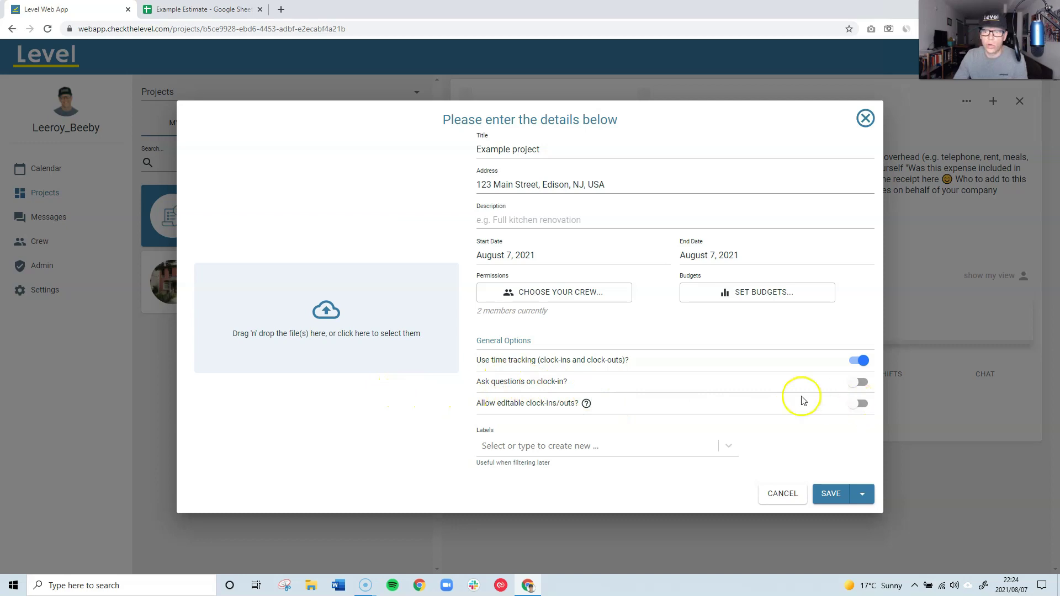
left_click(862, 382)
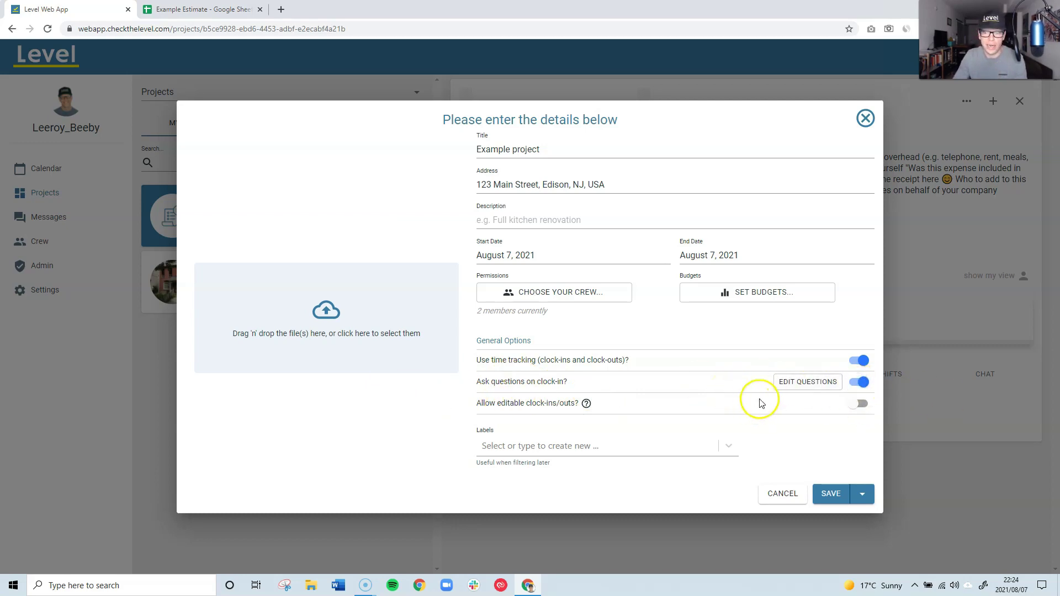
left_click(797, 382)
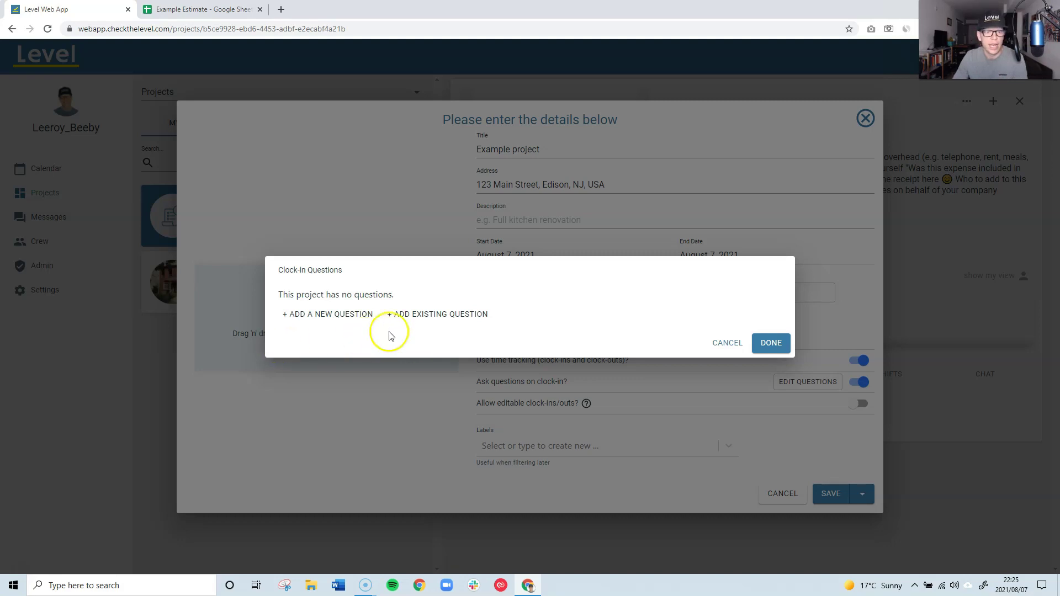
left_click(329, 316)
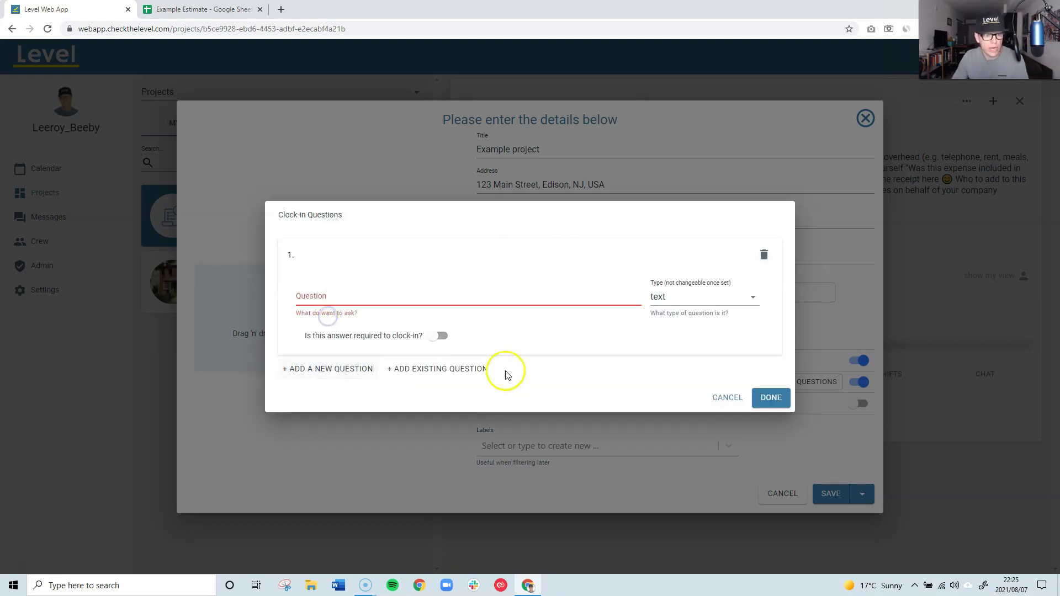
left_click(663, 302)
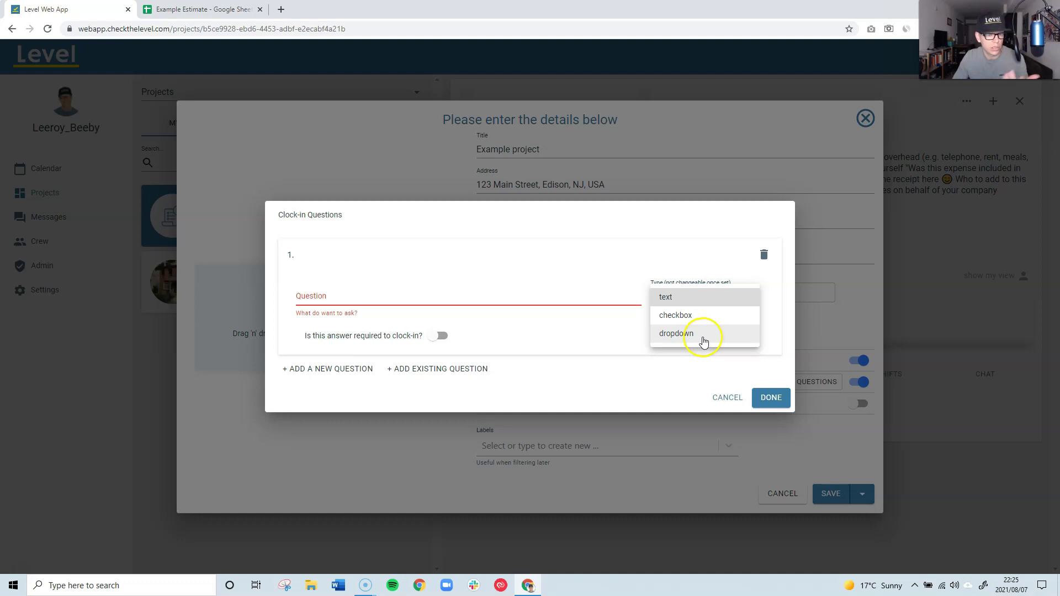
left_click(607, 386)
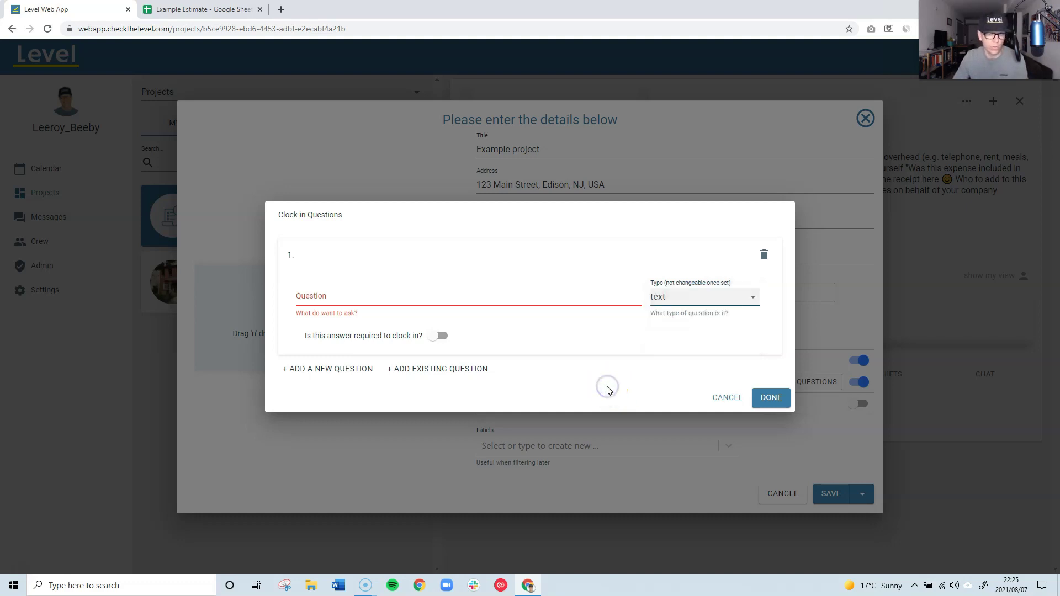
left_click(727, 400)
left_click(862, 385)
left_click(861, 385)
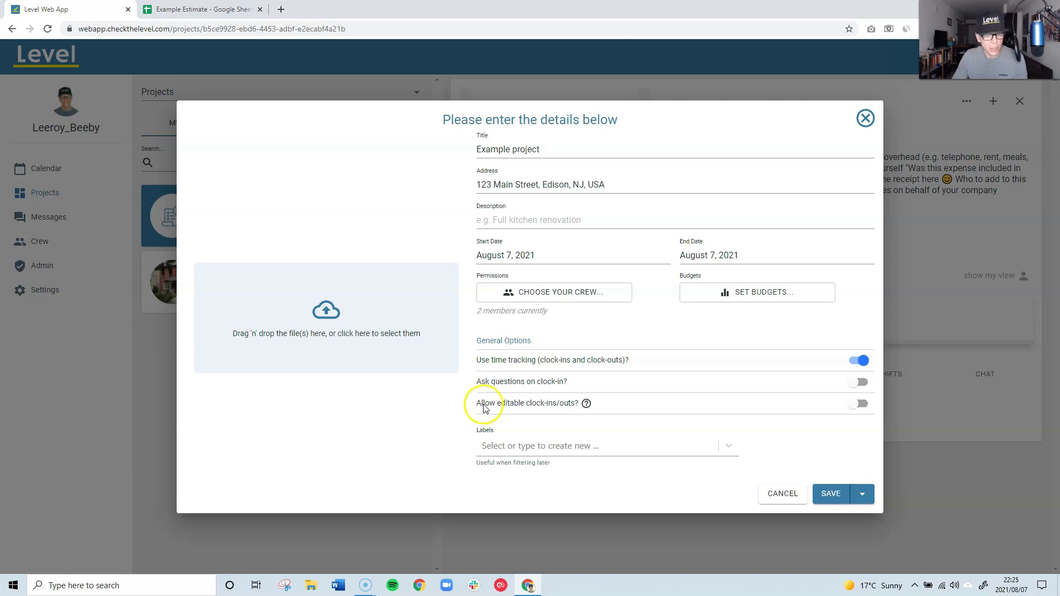
Step: Allow editable clock-ins/outs for the new project, create the label "New home" for it and save the project
mouse_move(586, 406)
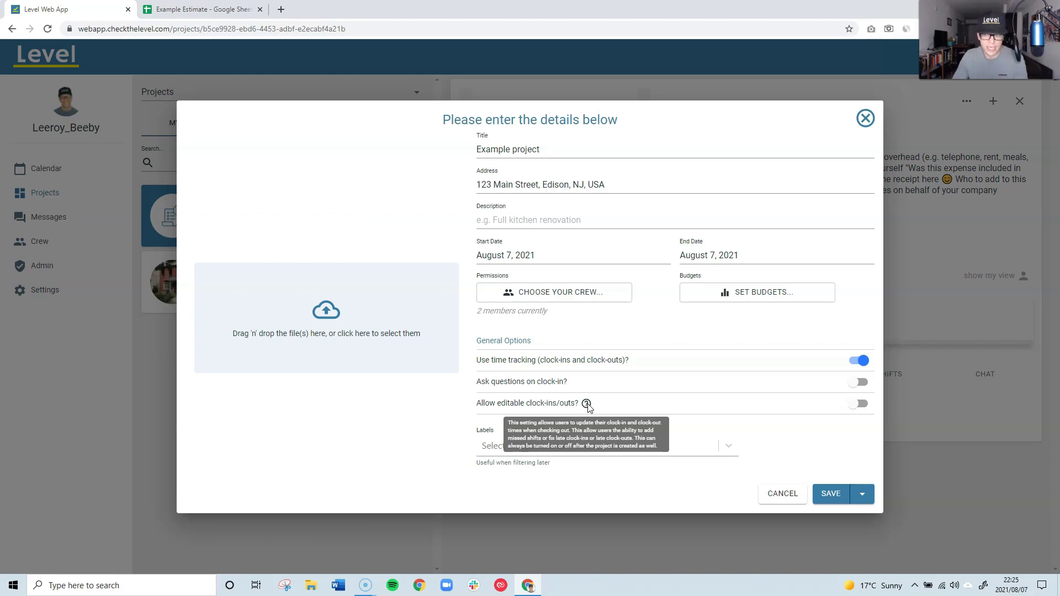
left_click(856, 404)
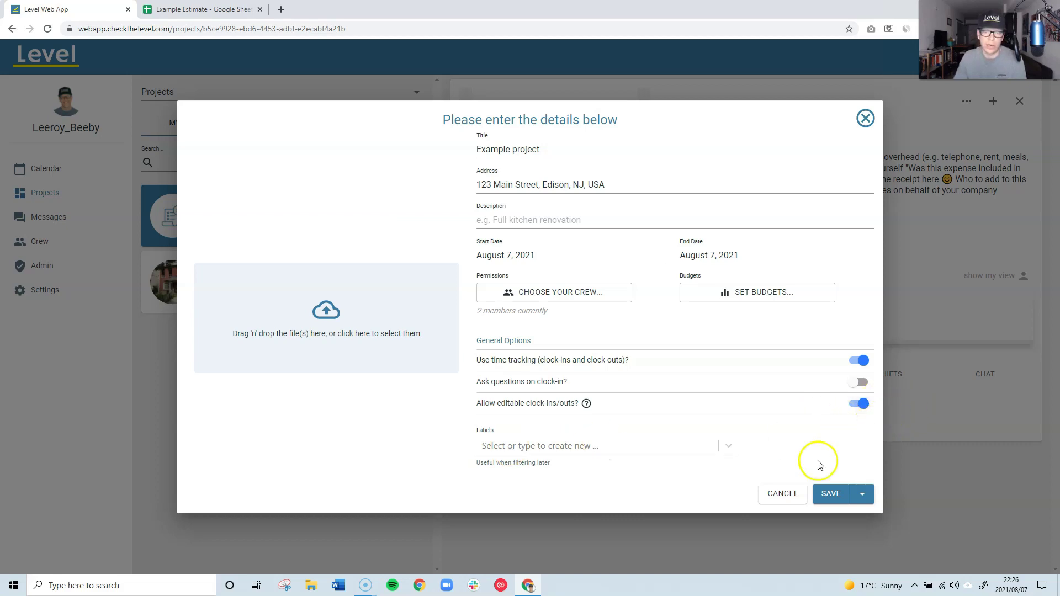
left_click(522, 450)
type("New home")
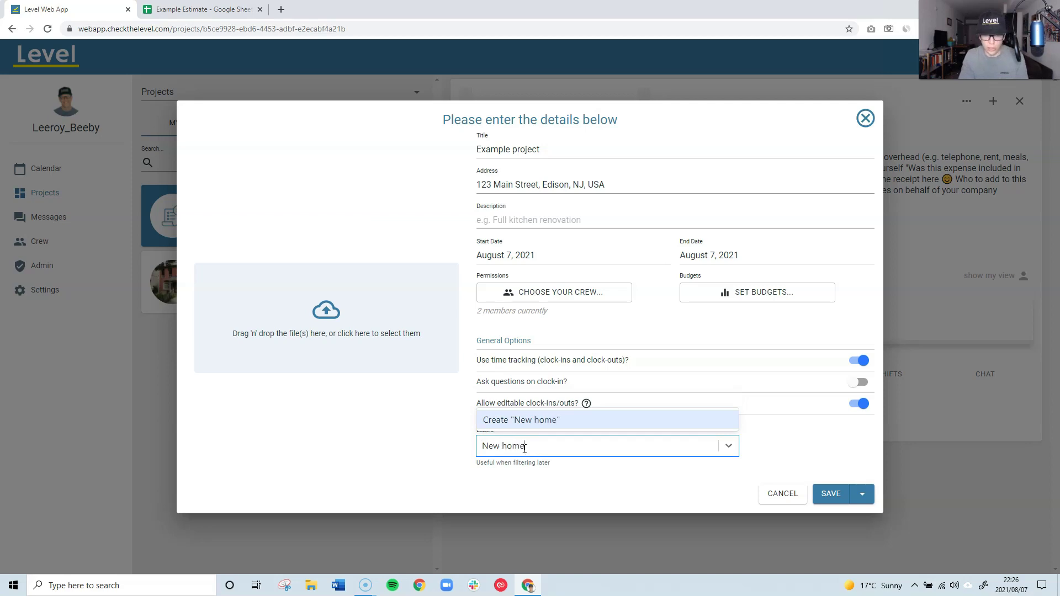
key("Return")
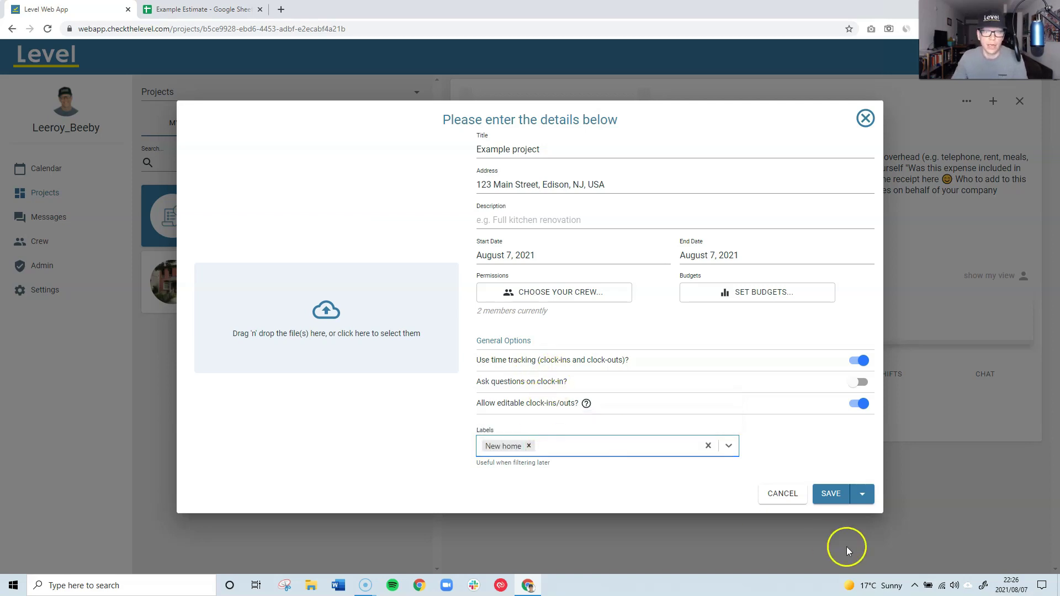
left_click(830, 500)
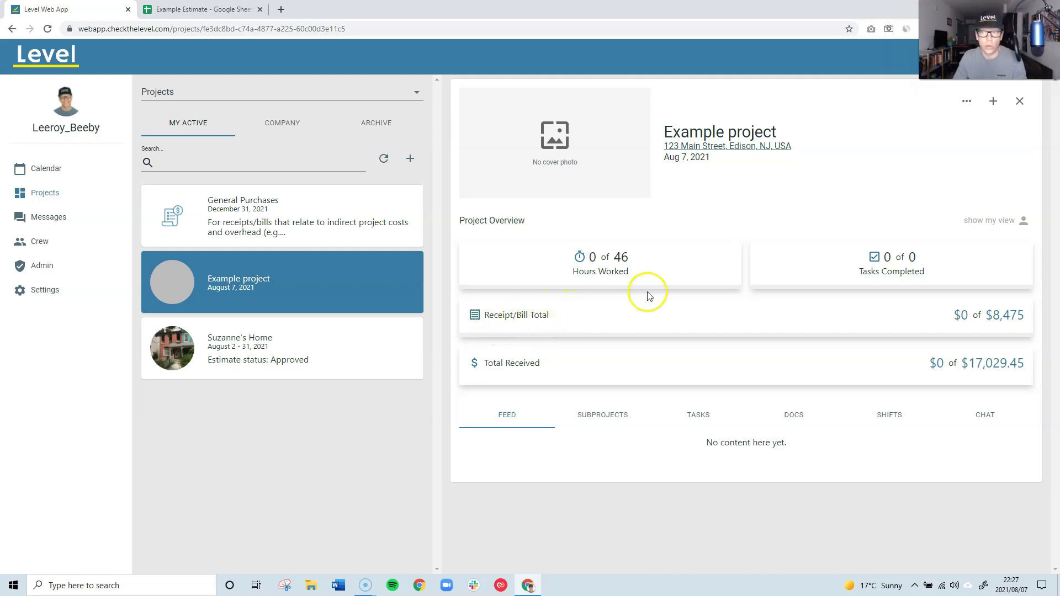
Step: Look over the financial and other content types that can be added to Example project, and close the list
left_click(993, 102)
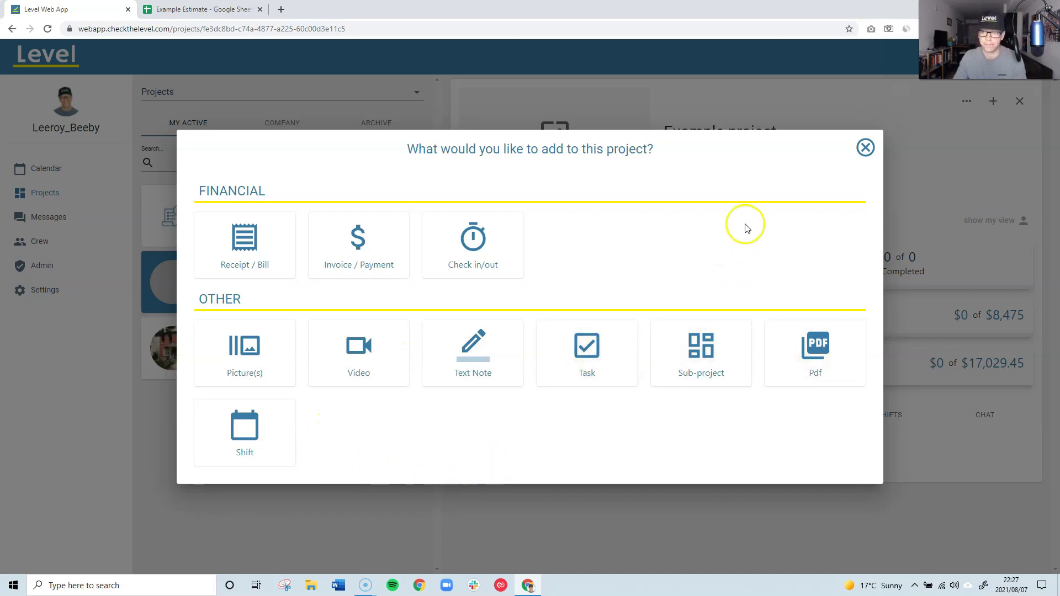
left_click(866, 150)
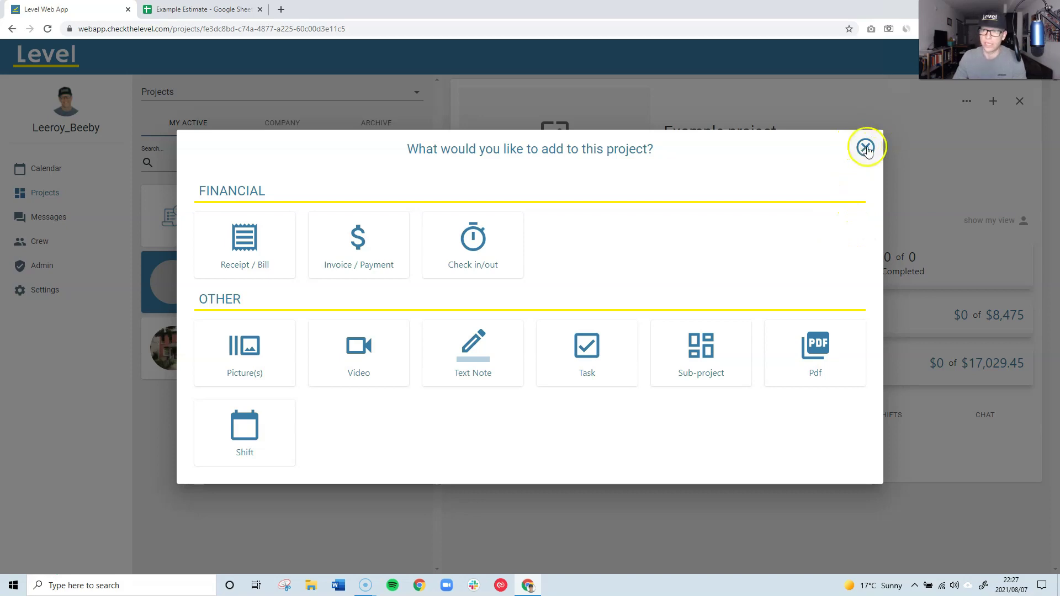
left_click(865, 149)
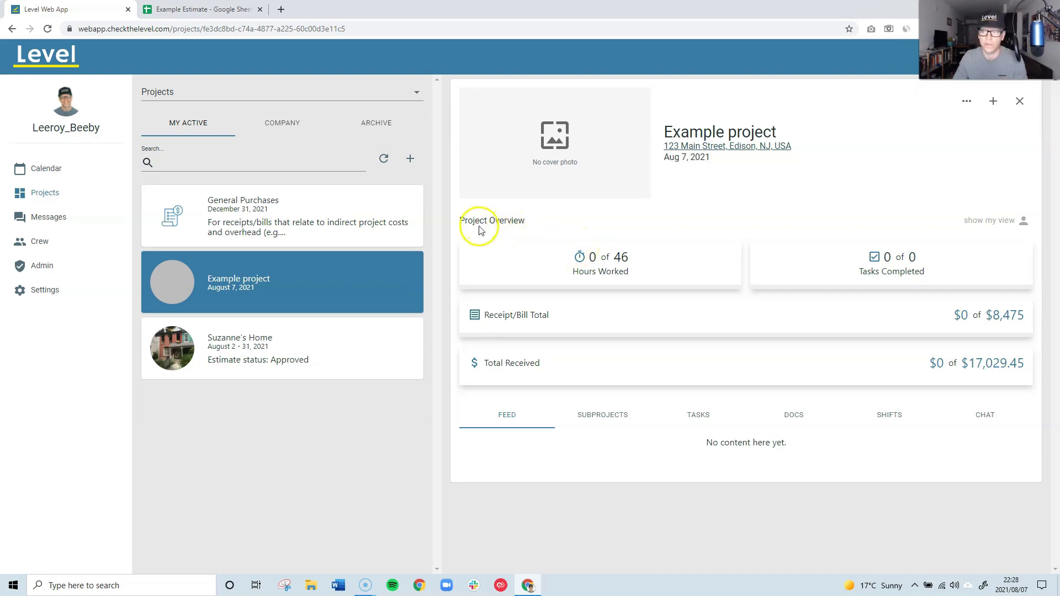
Step: Switch Example project from the project overview to the personal overview, and select the August 2 - 31 project
left_click_drag(548, 217, 460, 219)
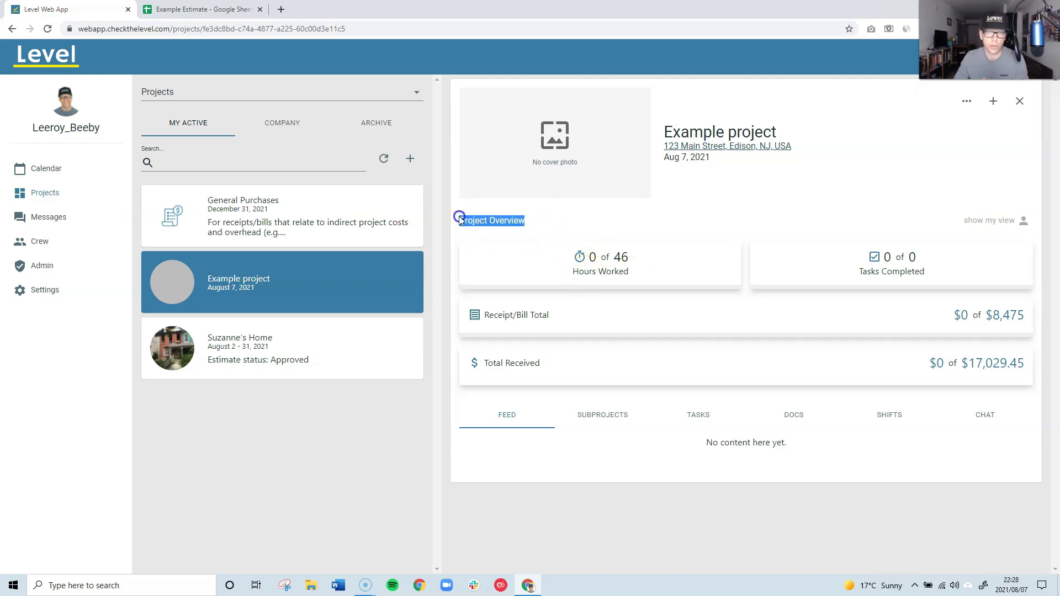
left_click(989, 222)
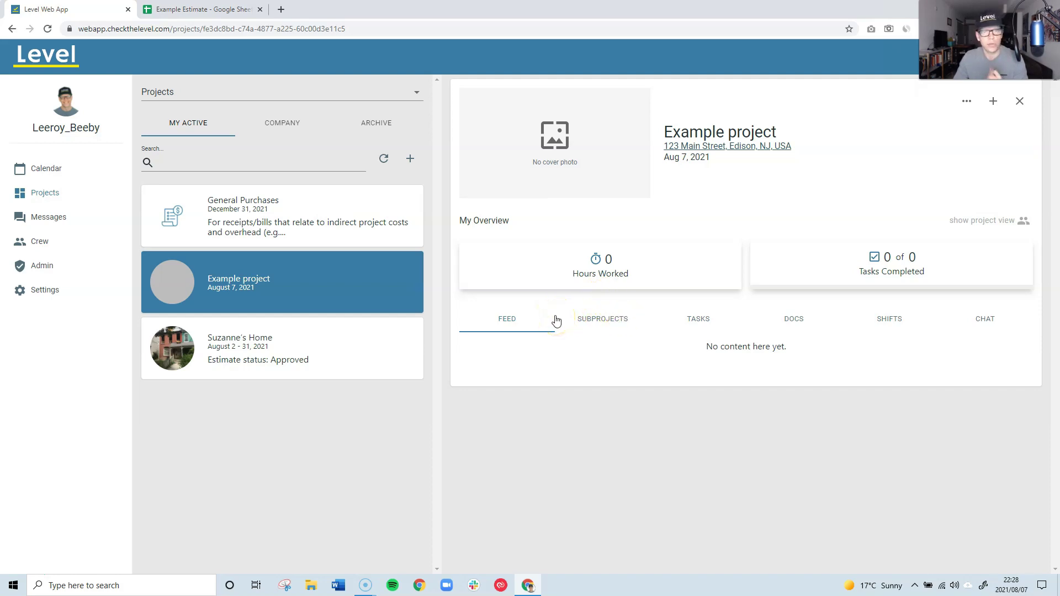
left_click(326, 336)
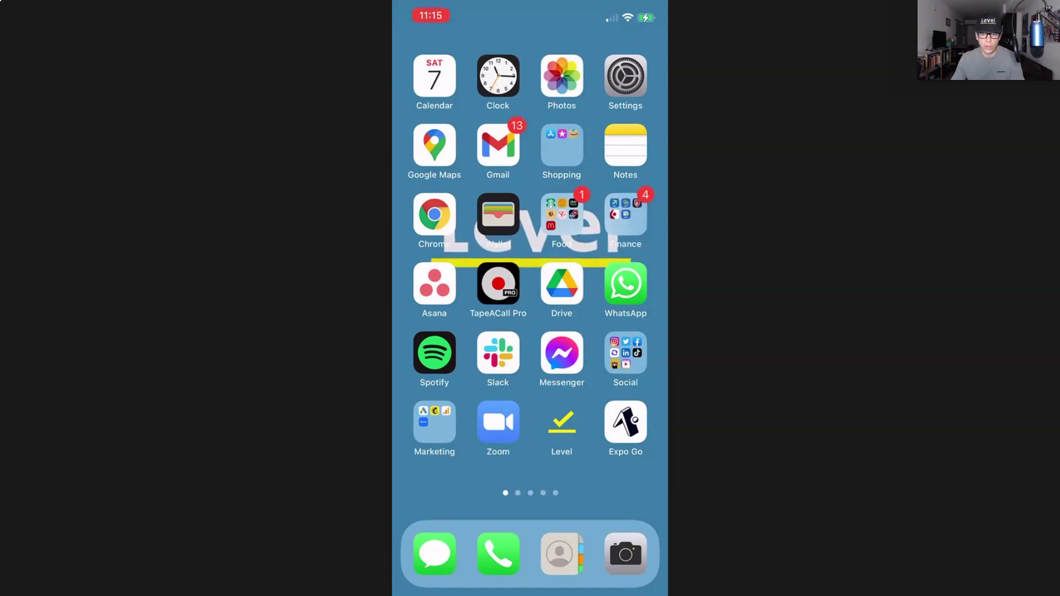
Step: Switch to the Level mobile app, show your own shifts in the calendar and check August 11, 18 and 24
left_click(562, 423)
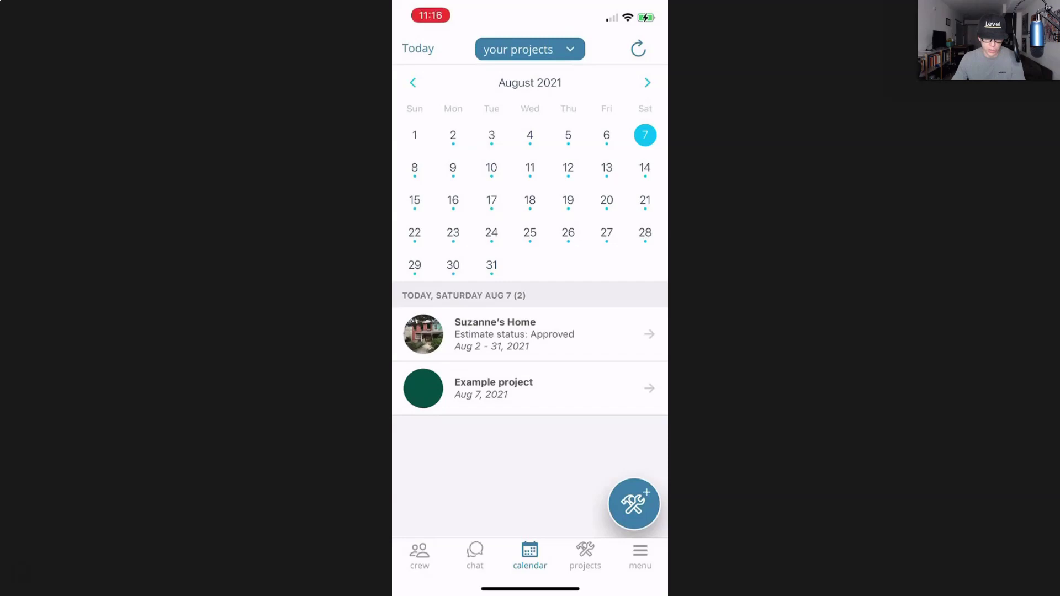
left_click(530, 50)
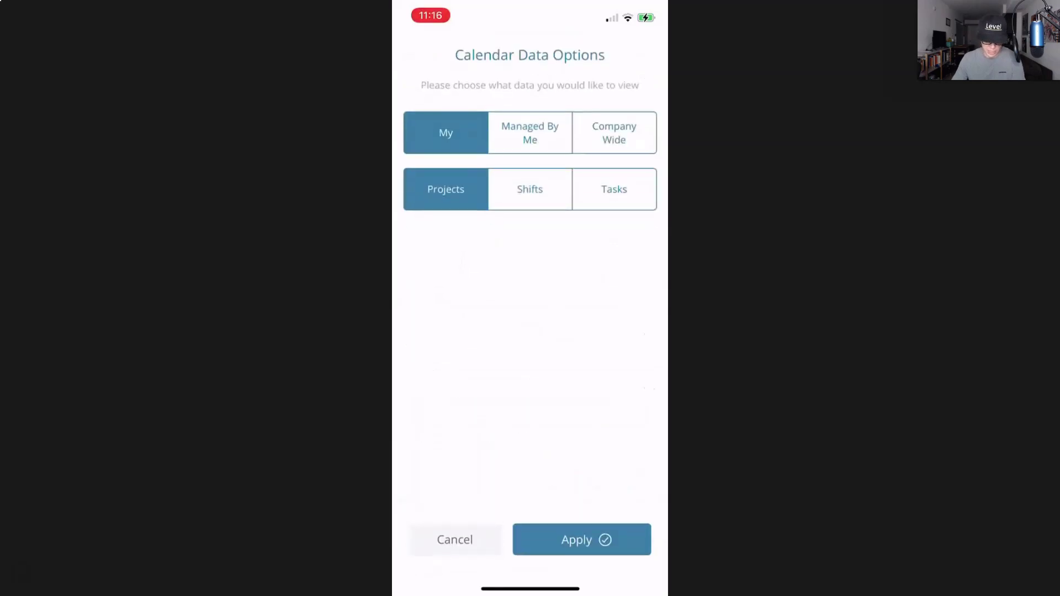
left_click(530, 189)
left_click(581, 540)
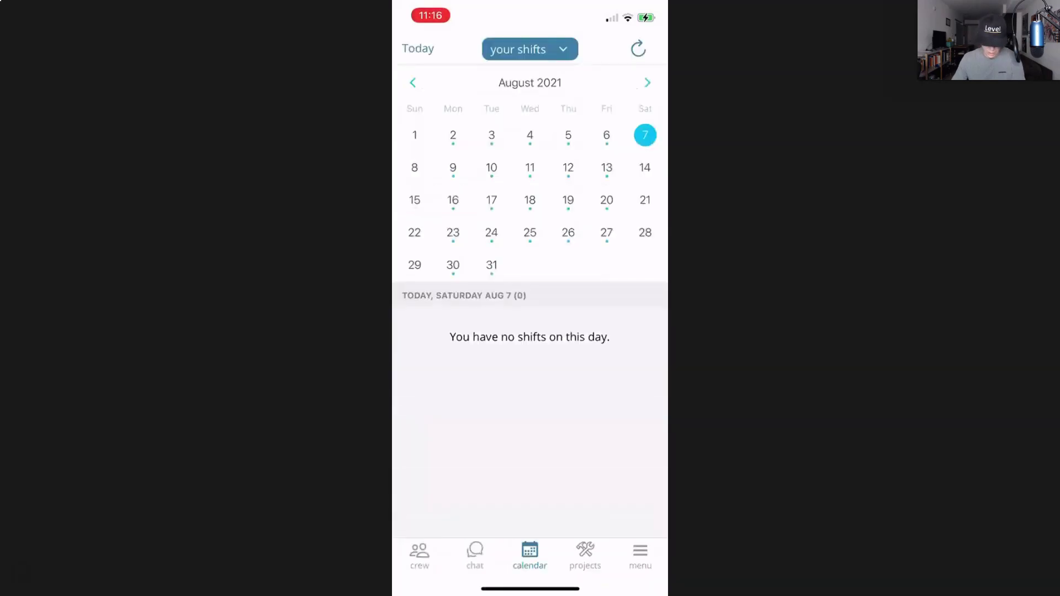
left_click(530, 167)
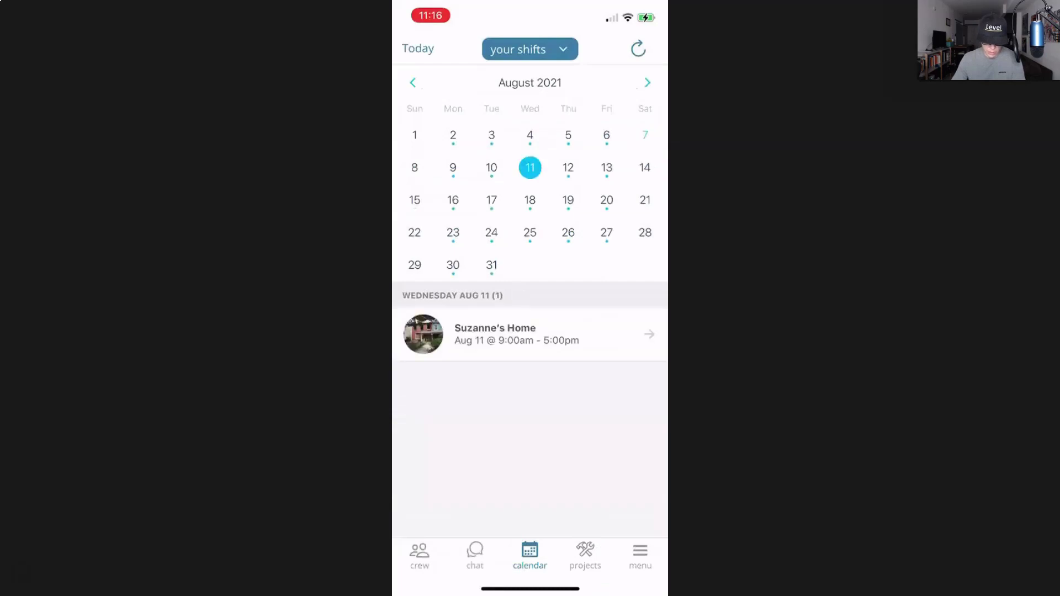
left_click(530, 200)
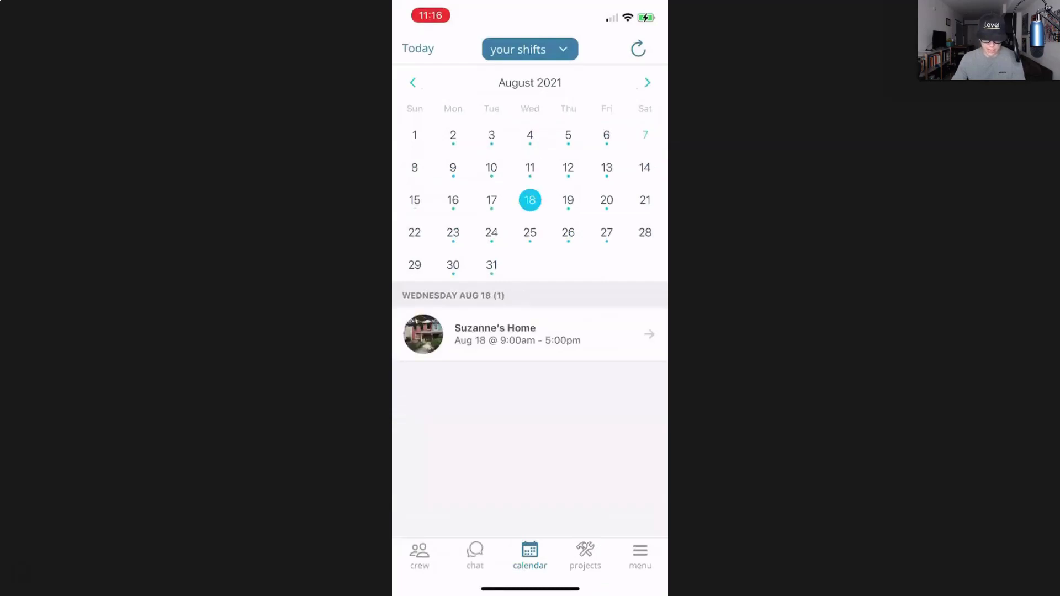
left_click(491, 233)
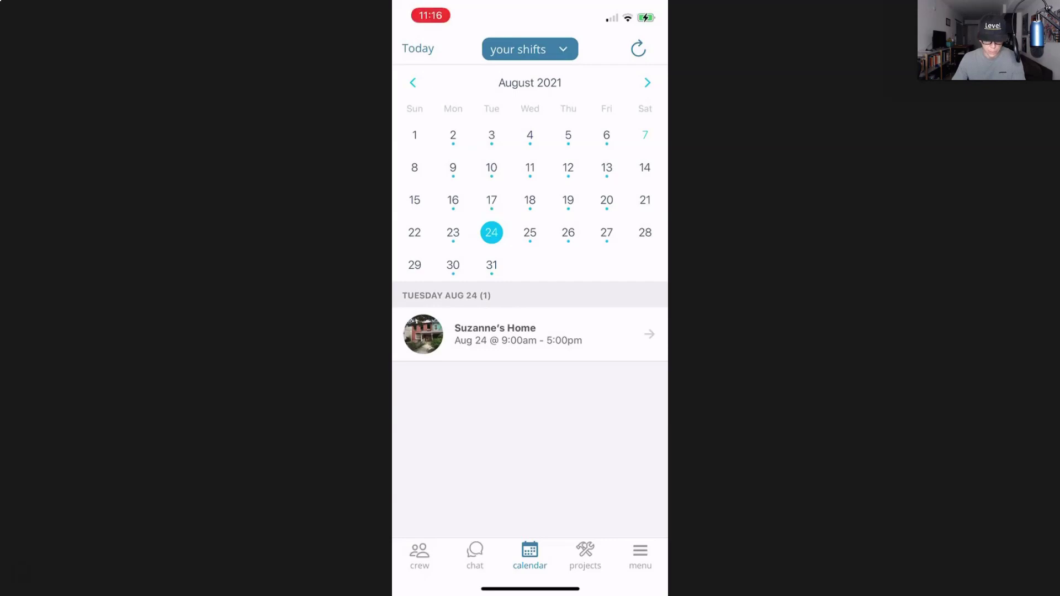
Step: Set the calendar to show the shifts managed by me
left_click(530, 49)
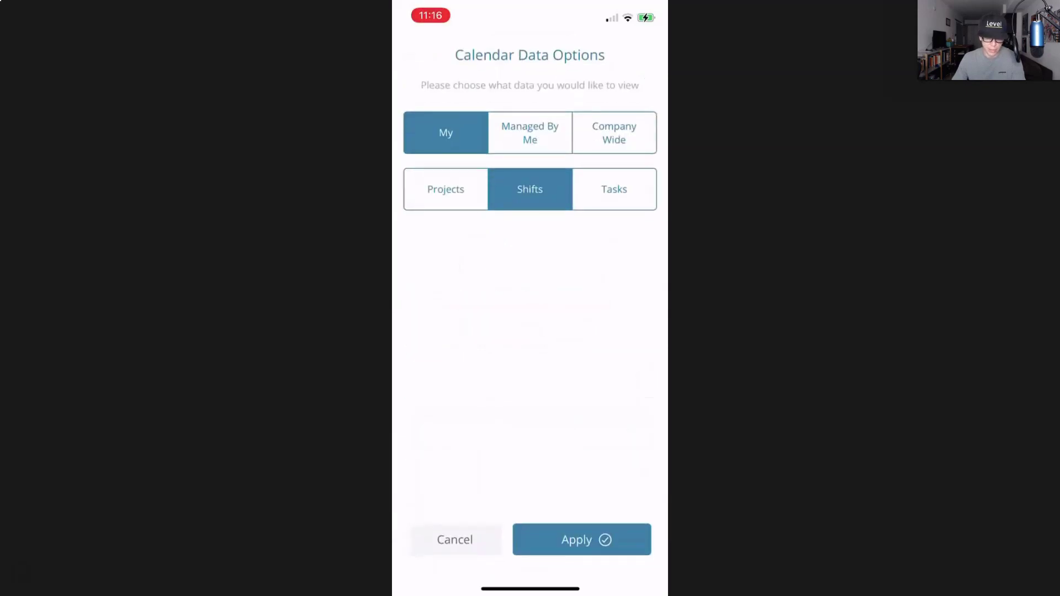
left_click(530, 133)
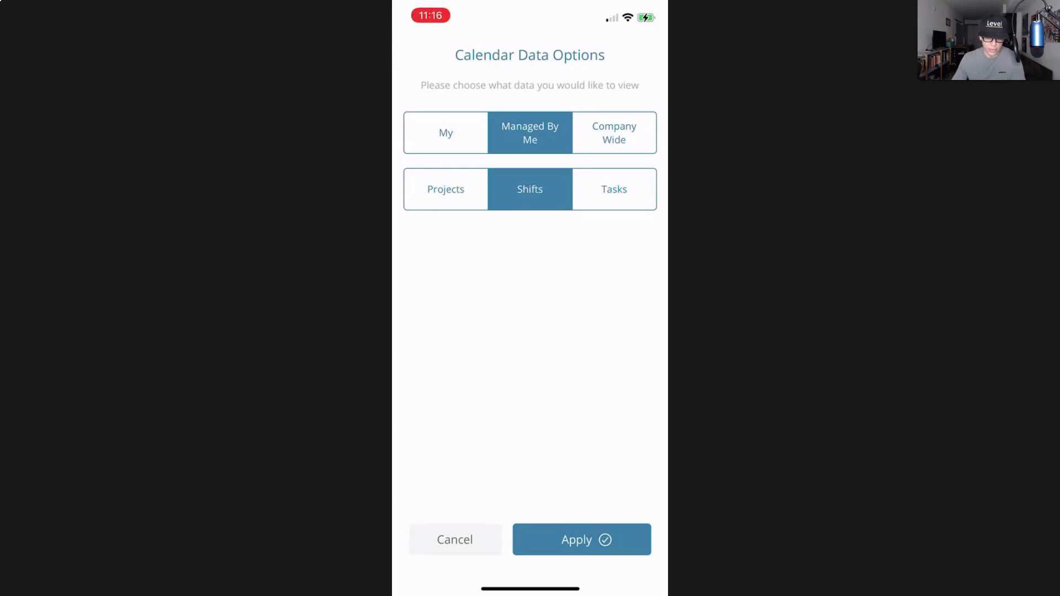
left_click(582, 540)
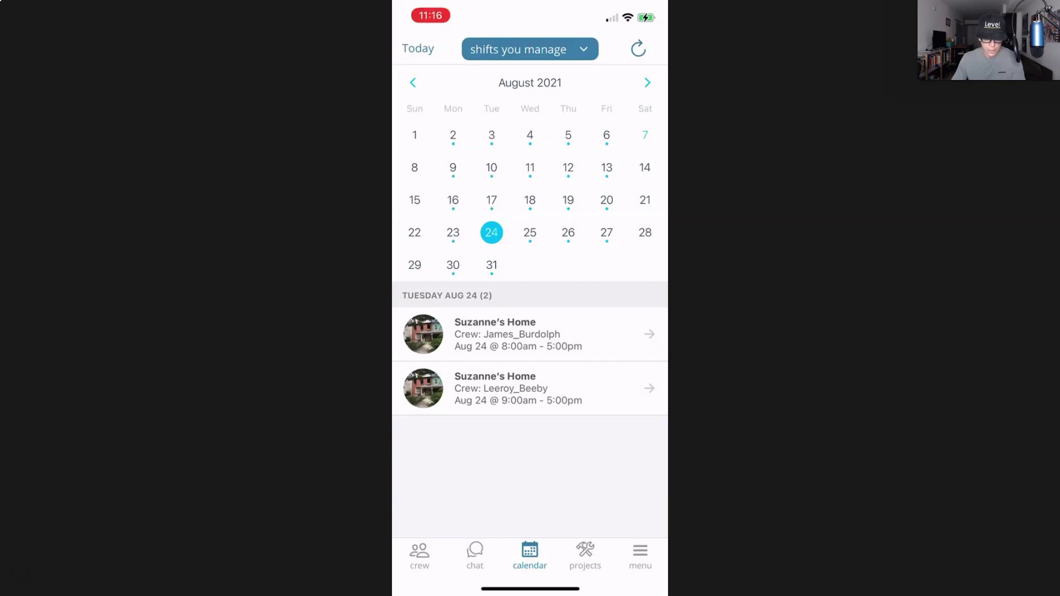
Step: Set the calendar data back to my projects and return to today's date
left_click(530, 49)
left_click(446, 189)
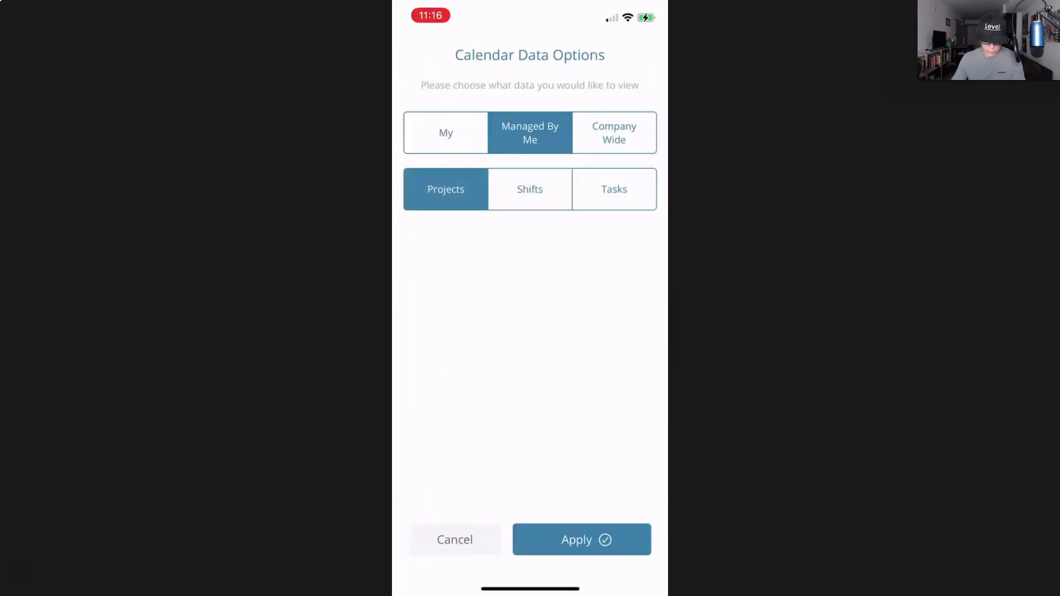
left_click(446, 133)
left_click(582, 540)
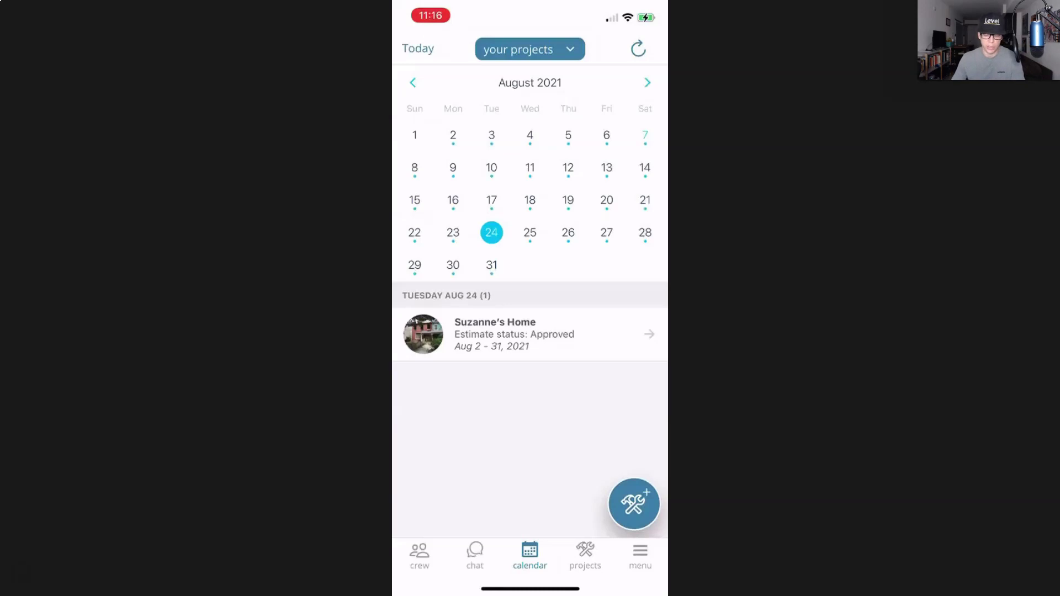
left_click(418, 48)
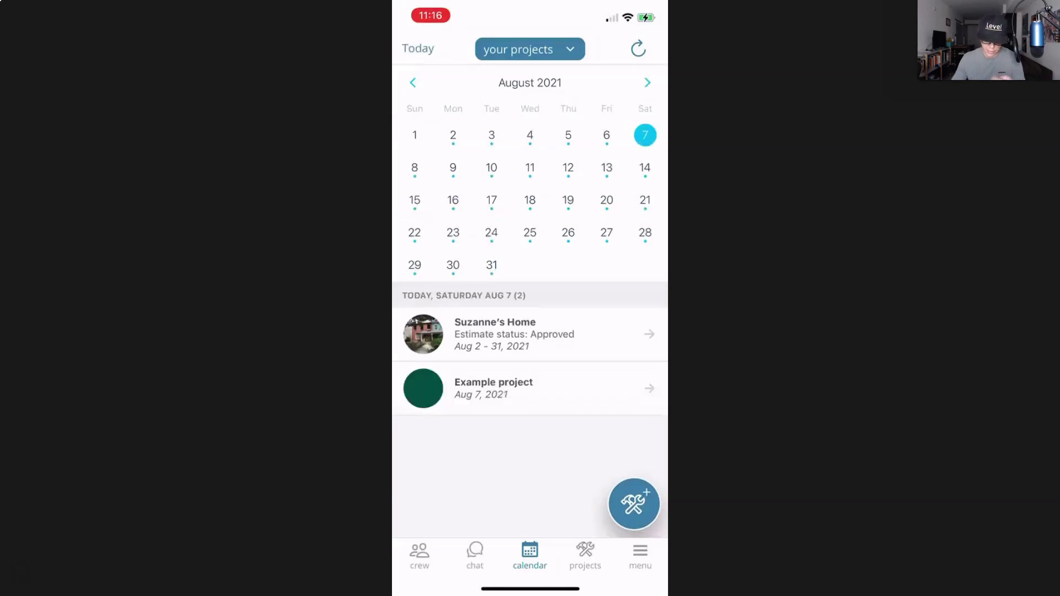
Step: Open Example project from the calendar, view its address in Google Maps and return to the Level app
left_click(493, 388)
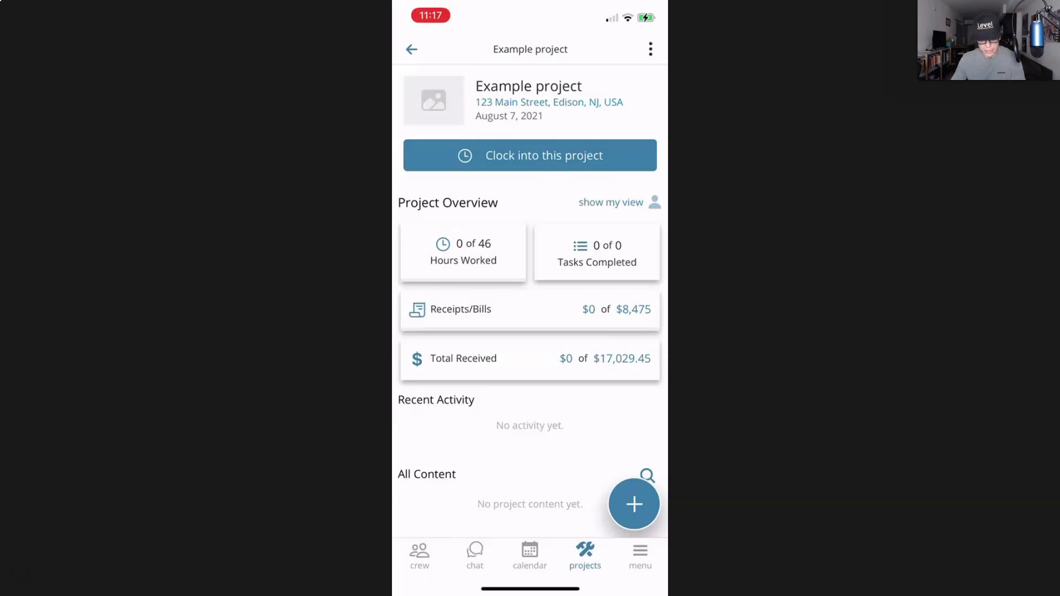
left_click(550, 102)
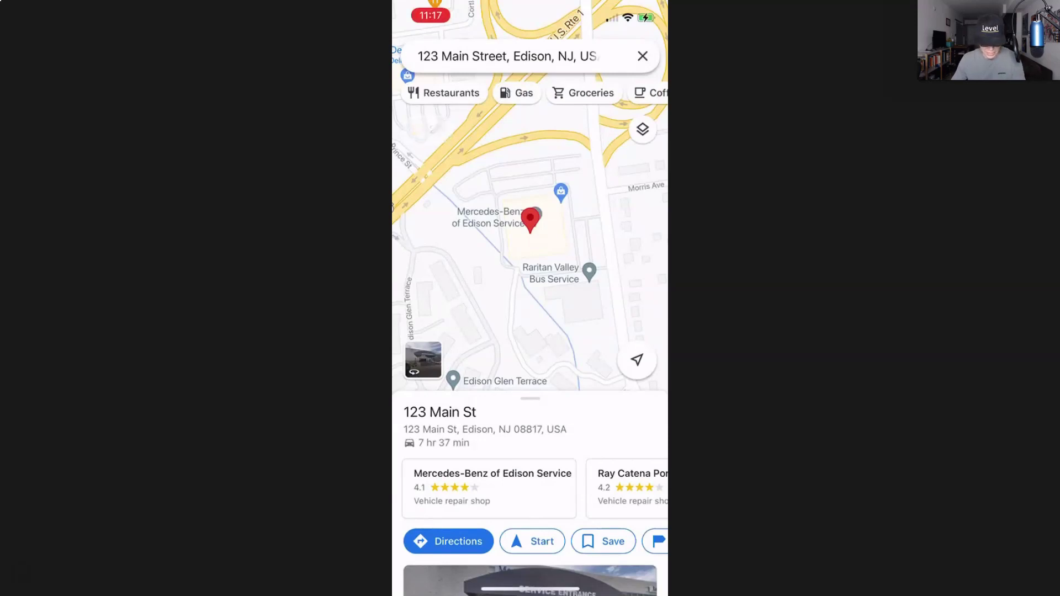
left_click_drag(530, 589, 635, 531)
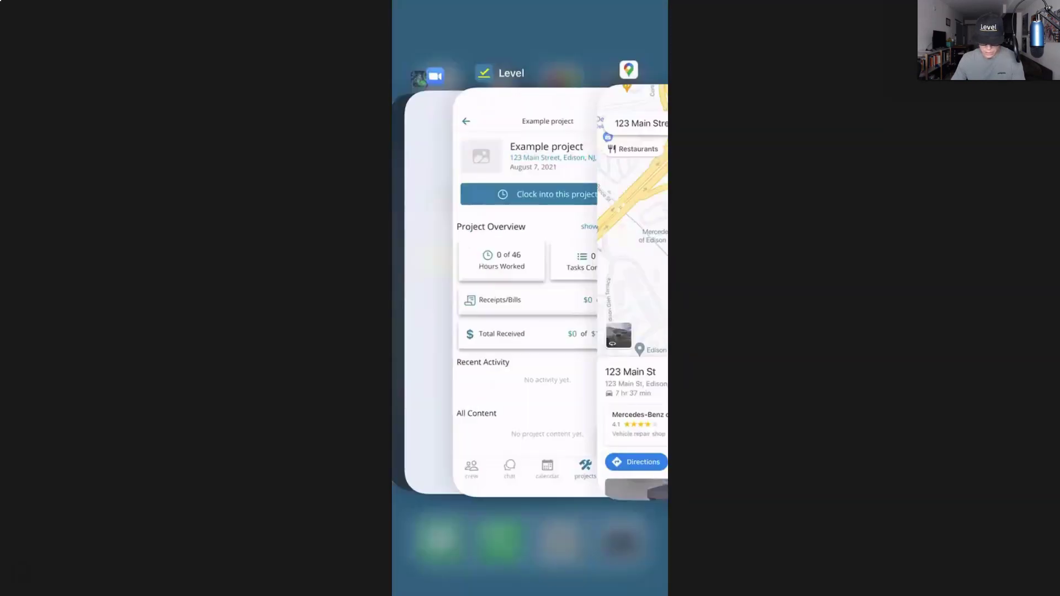
left_click(528, 287)
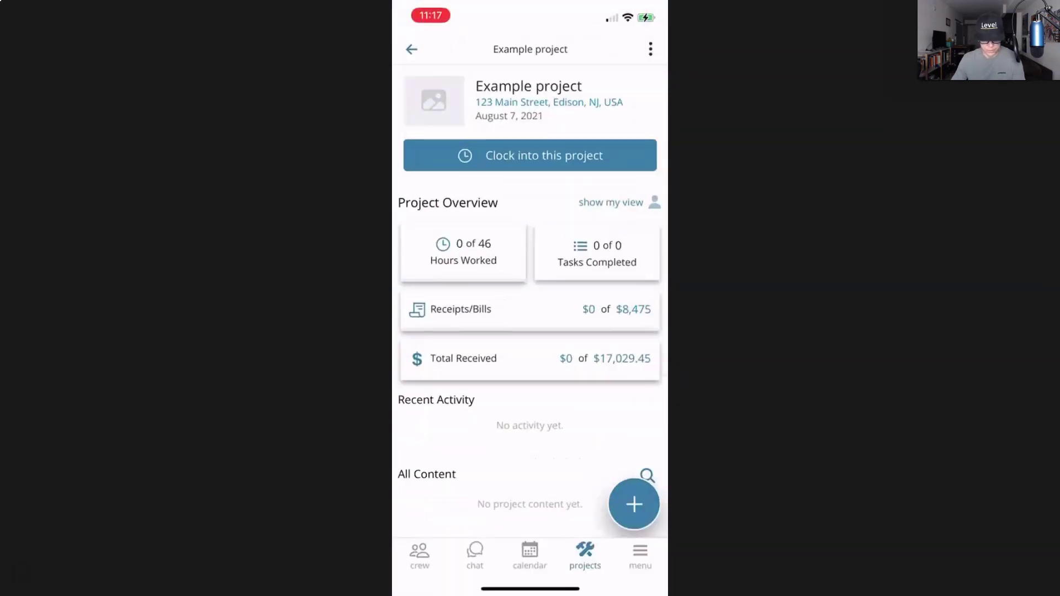
Step: Clock into Example project without including a photo
left_click(531, 155)
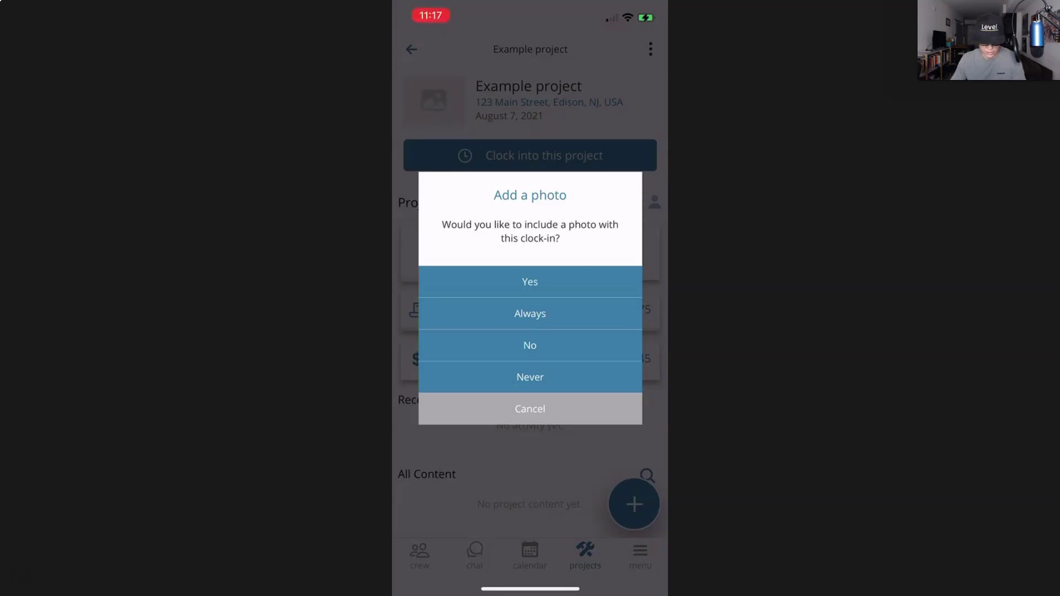
left_click(530, 346)
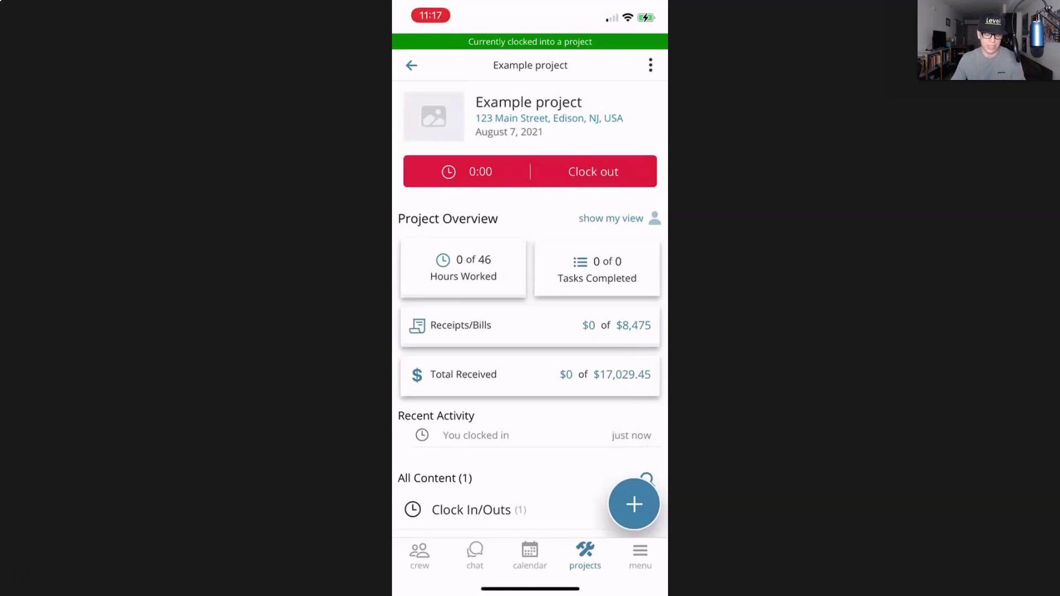
Step: Check the active clock-in sessions from the clocked-in banner and close the list
left_click(530, 41)
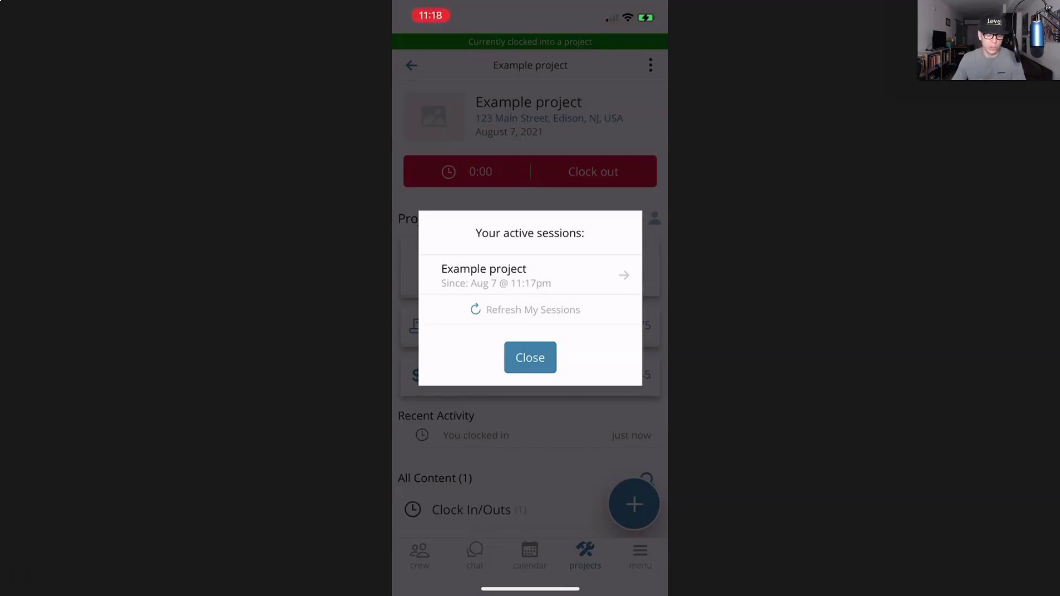
left_click(531, 357)
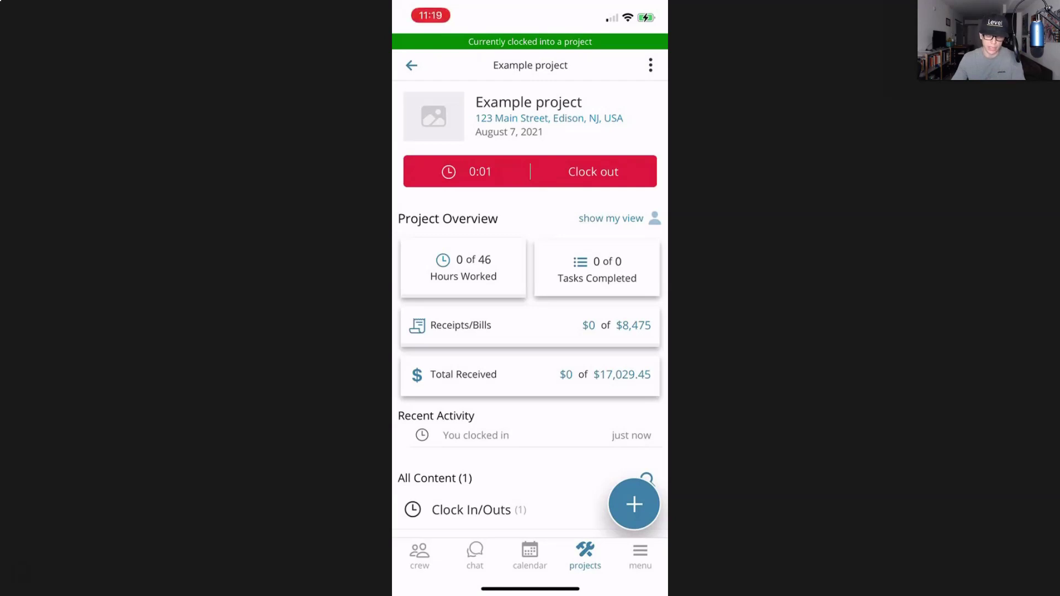
Step: Add a receipt to Example project with the Home Depot receipt photo, type receipt and an amount of 7500, and save it
left_click(634, 504)
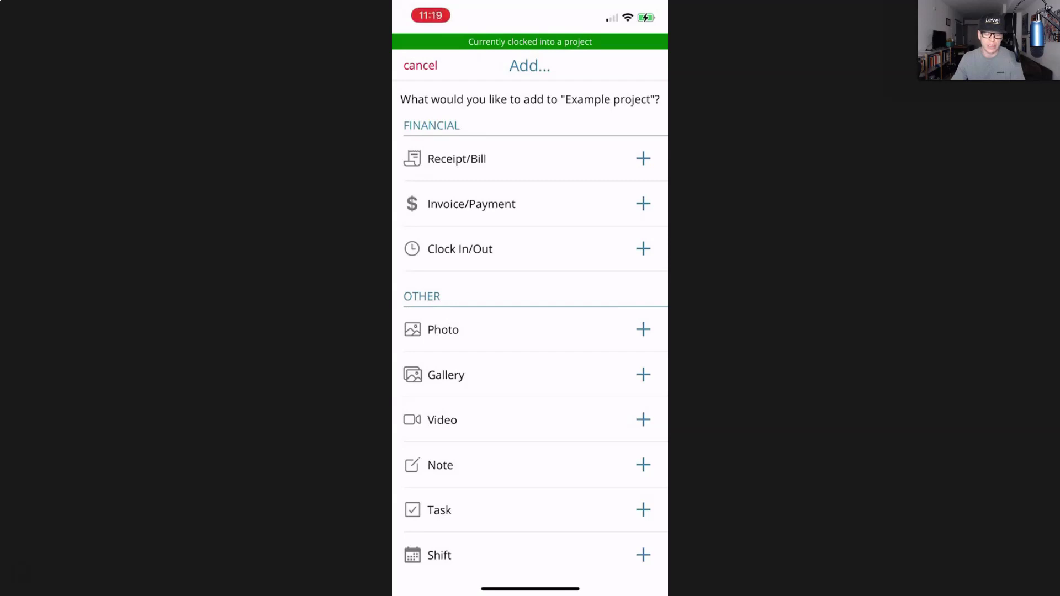
left_click(531, 466)
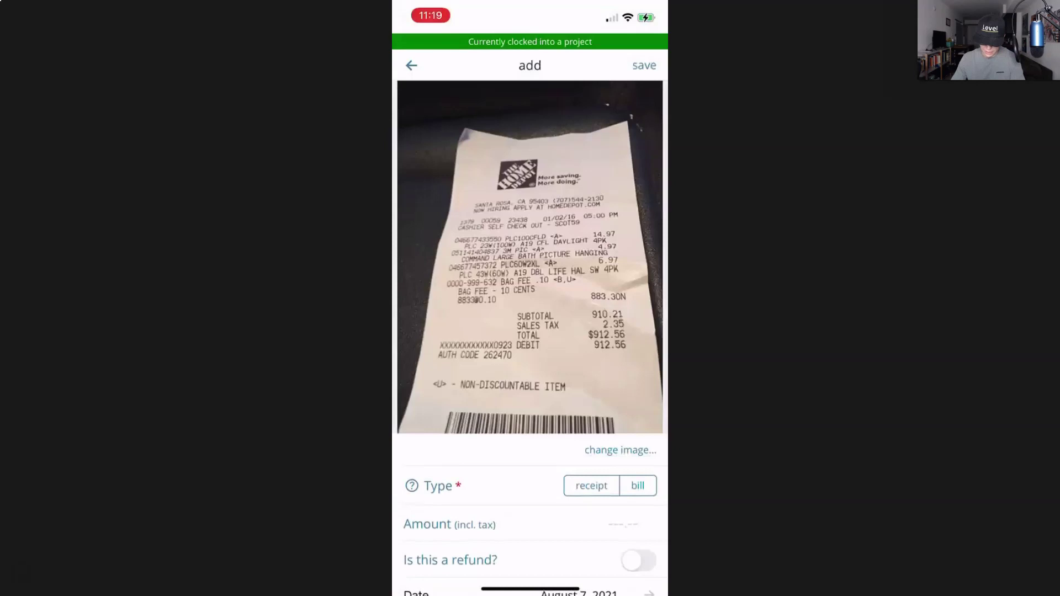
left_click(623, 524)
type("7500")
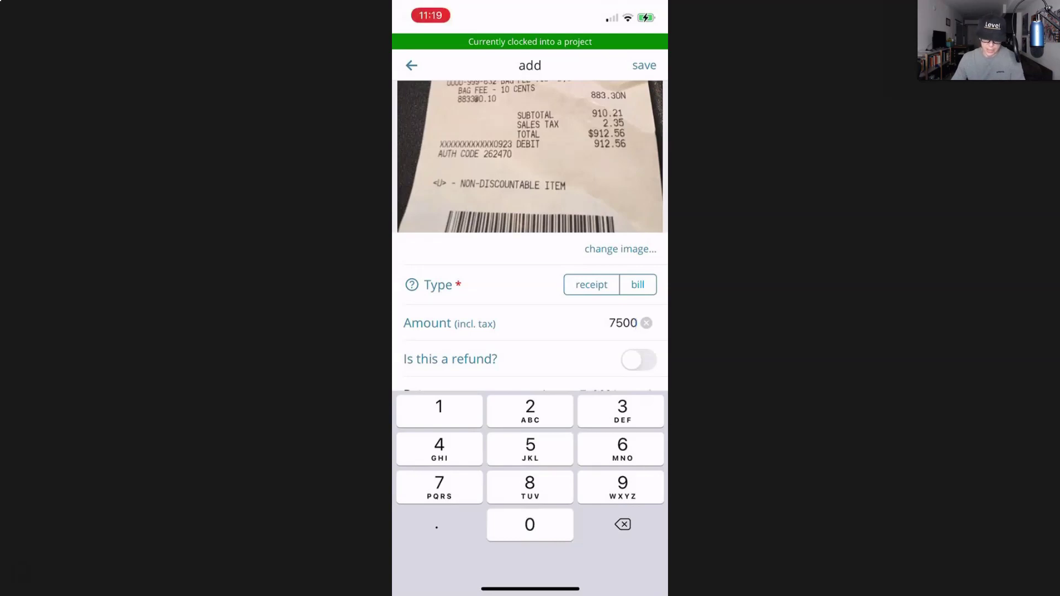
scroll(530, 254, "up", 4)
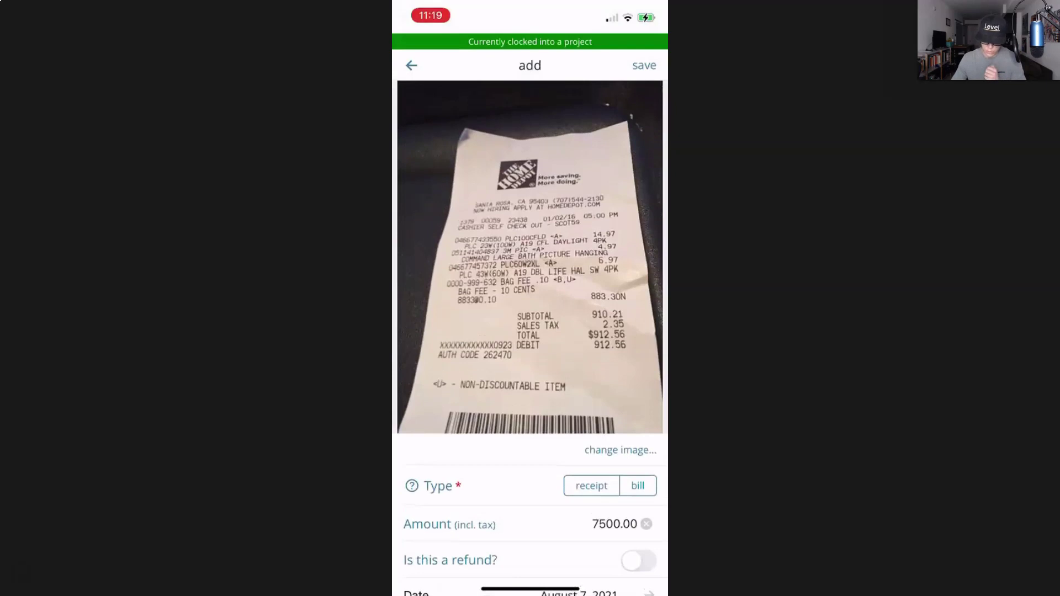
left_click(591, 486)
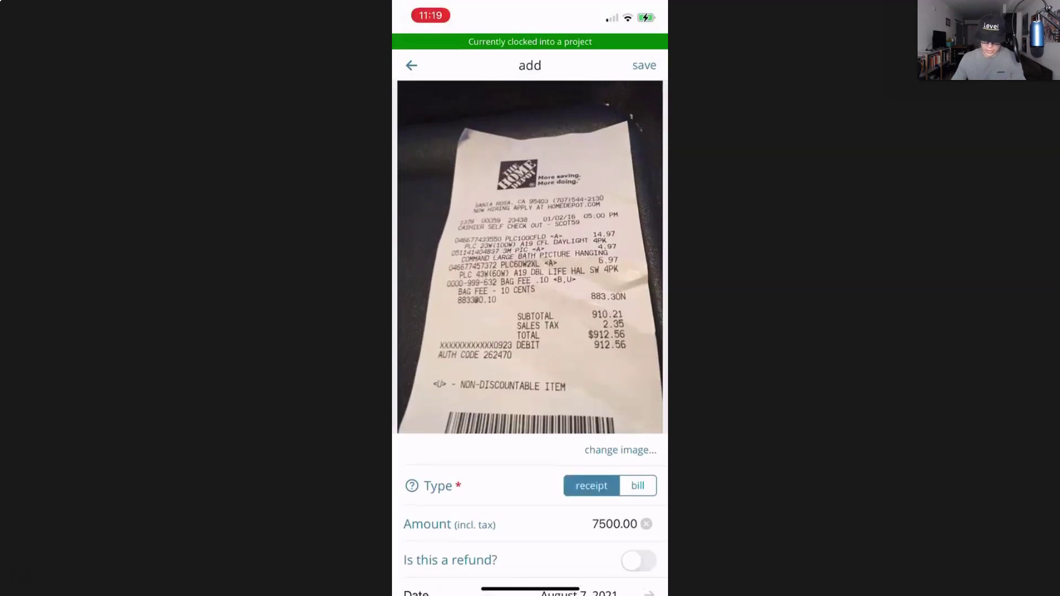
left_click(644, 65)
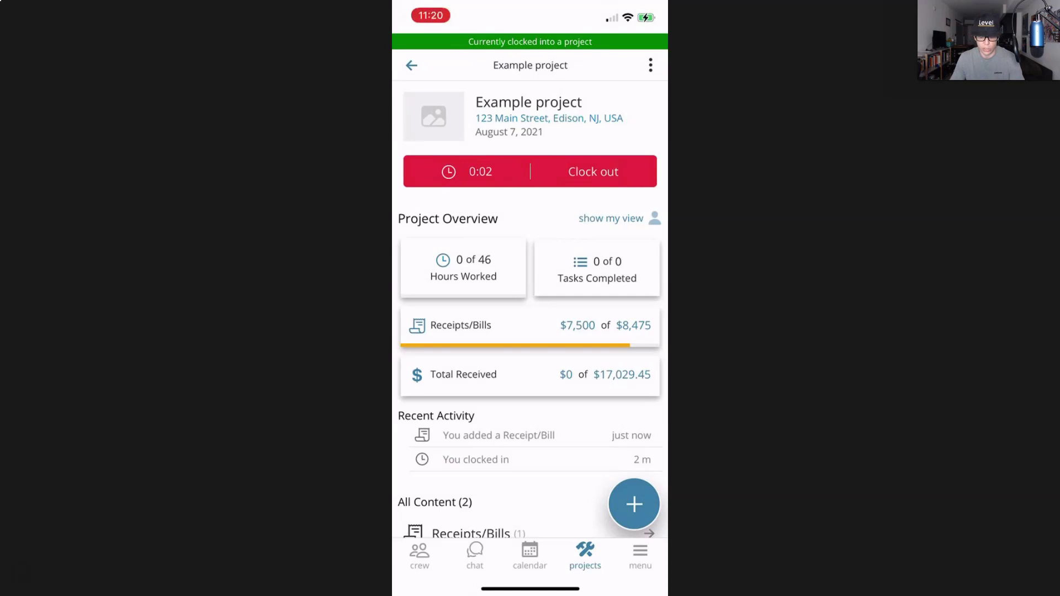
Step: Start a new invoice/payment entry for Example project without choosing an image yet, and read the explanation of its Type field
scroll(530, 309, "down", 1)
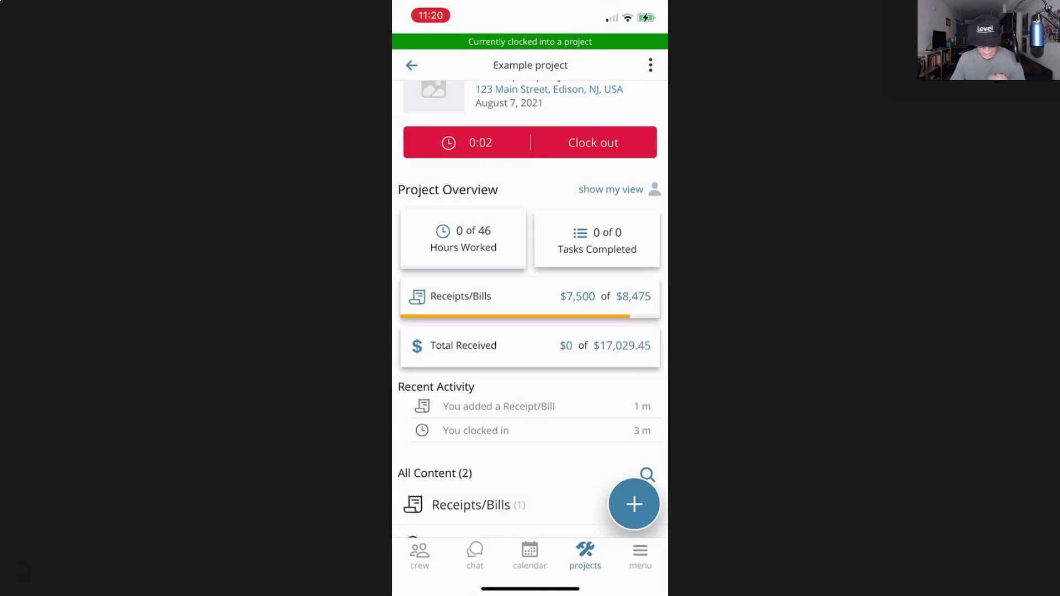
left_click(634, 504)
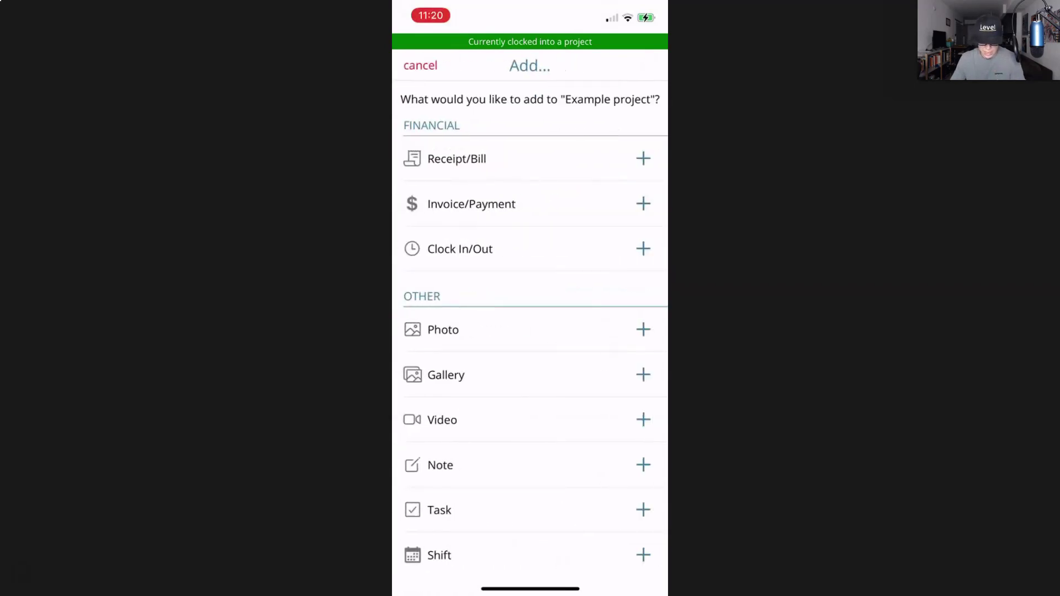
left_click(644, 204)
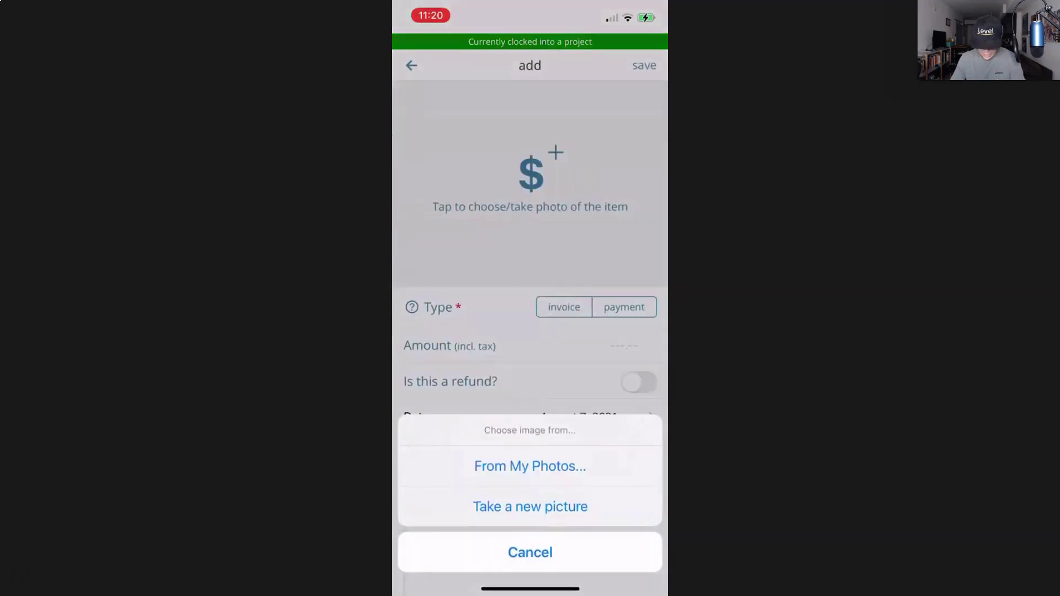
left_click(530, 552)
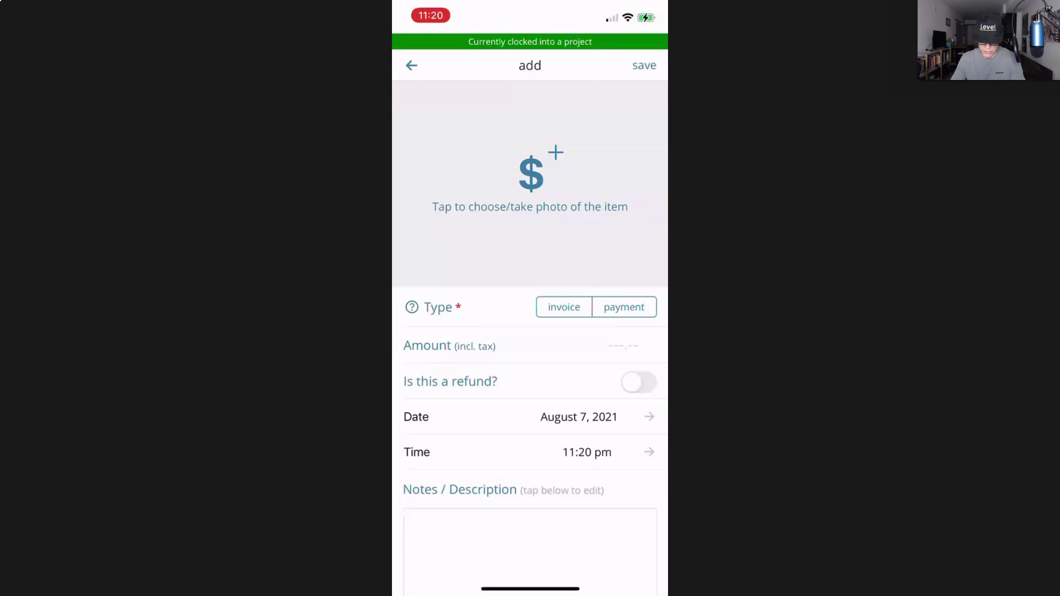
left_click(412, 307)
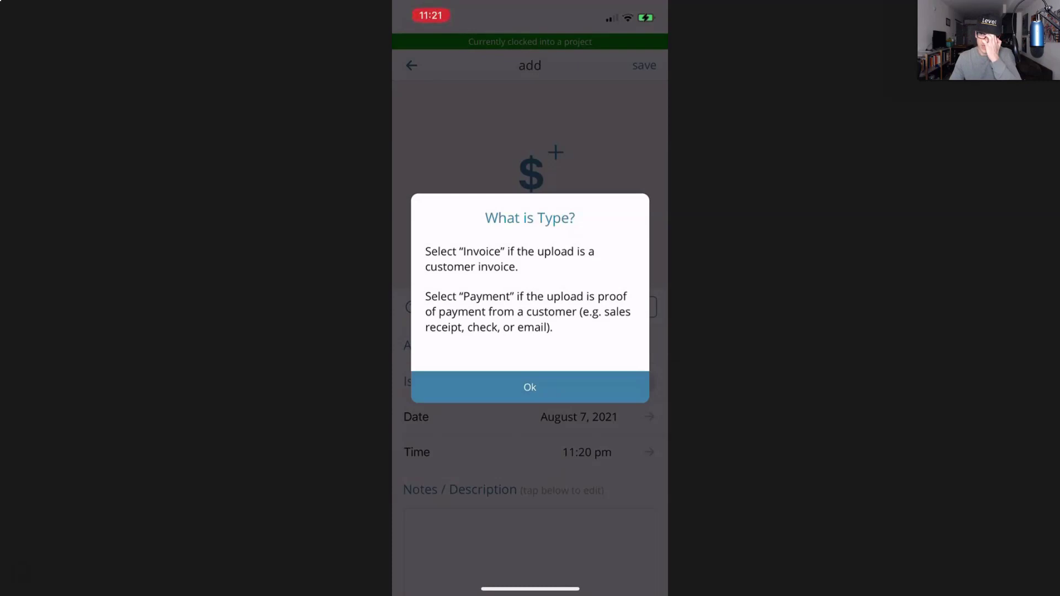
left_click(530, 388)
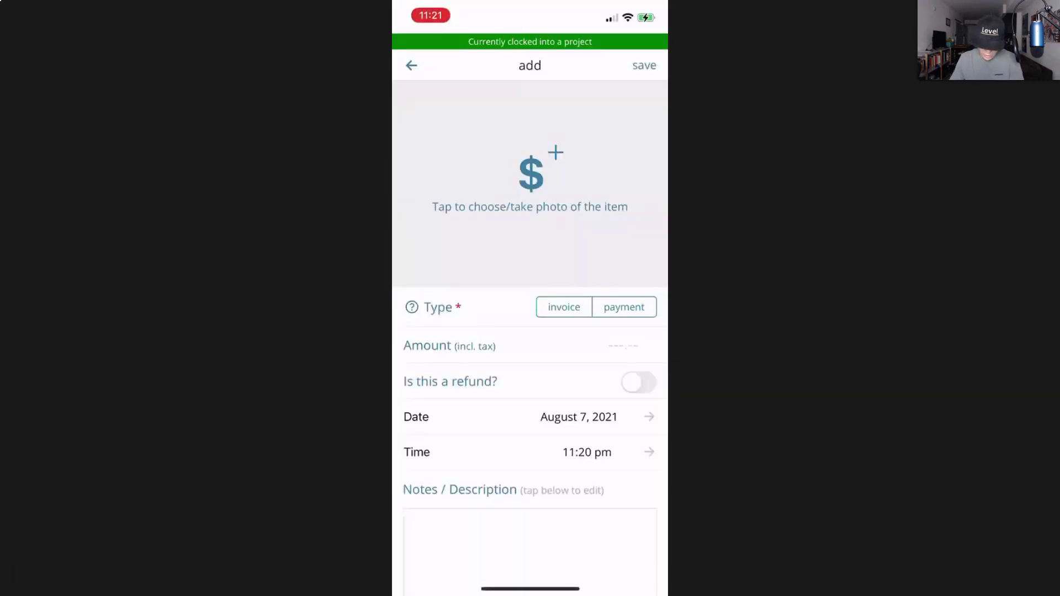
Step: Attach the money transfer email screenshot from the photo library, set the type to payment and the amount to 15000, and save the entry
left_click(530, 182)
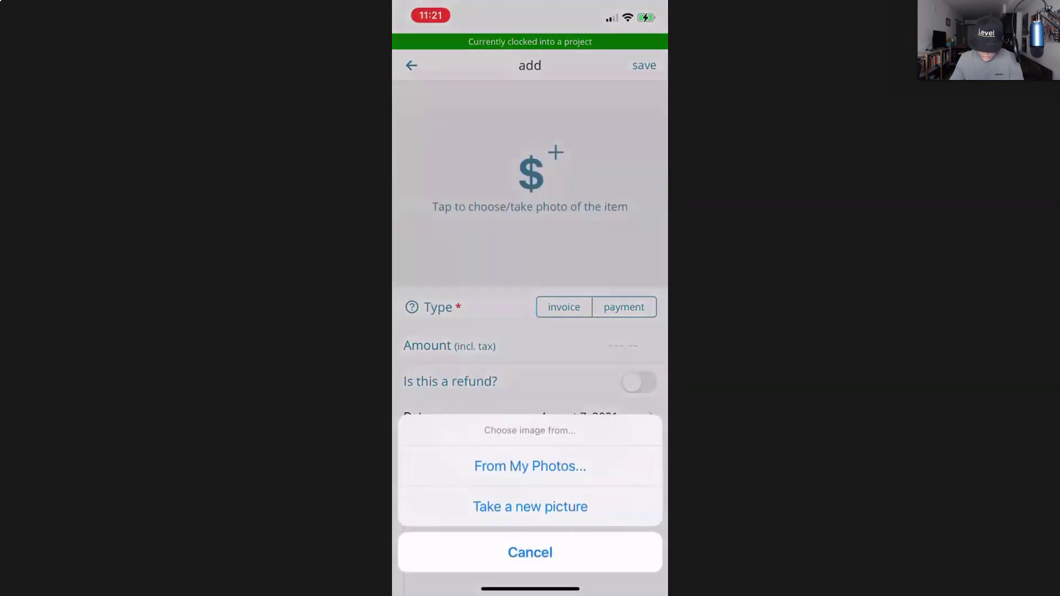
left_click(530, 466)
left_click(438, 296)
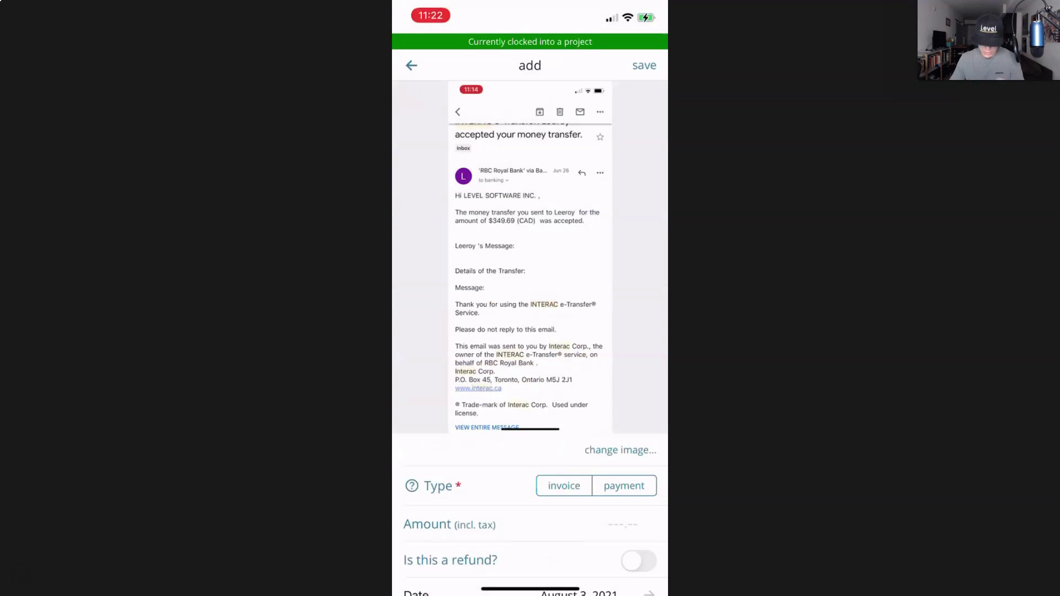
left_click(624, 485)
scroll(531, 332, "down", 3)
left_click(635, 439)
type("15000")
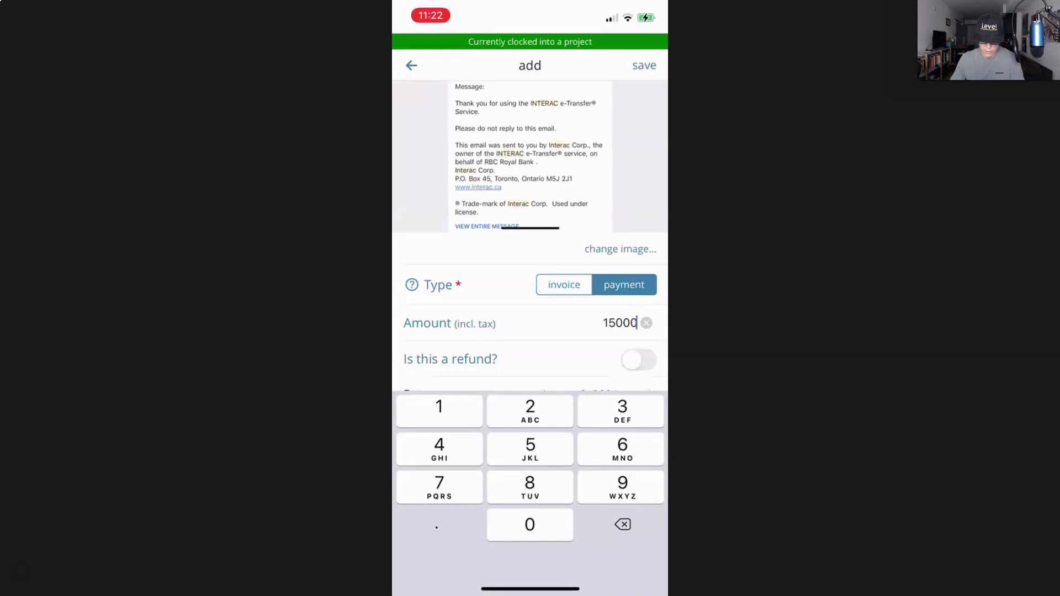
left_click(644, 65)
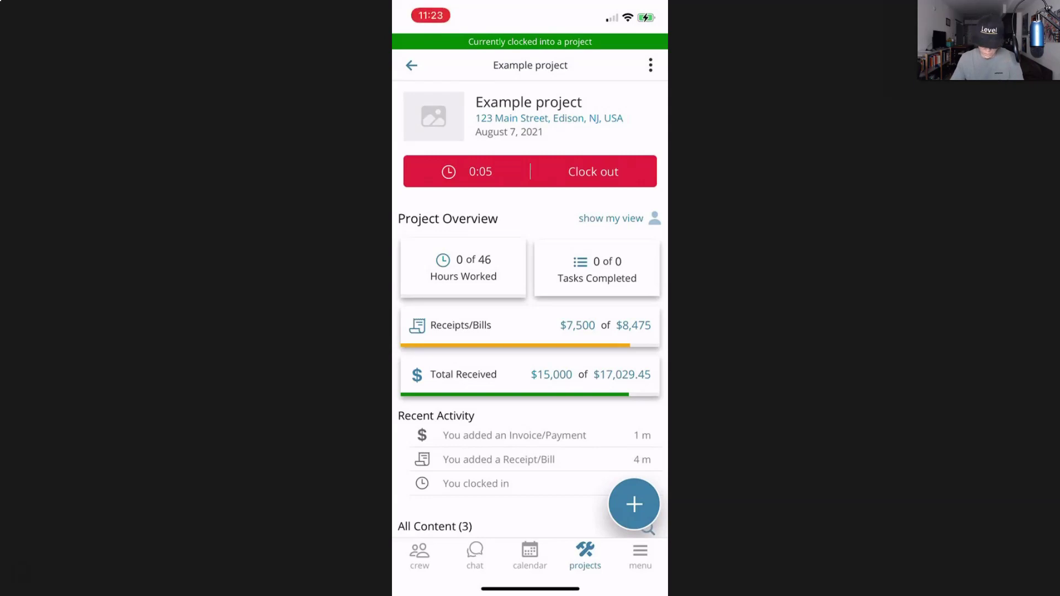
Step: Start clocking out of Example project and set the shift's clock-in time to today at 9:00 am
left_click(593, 171)
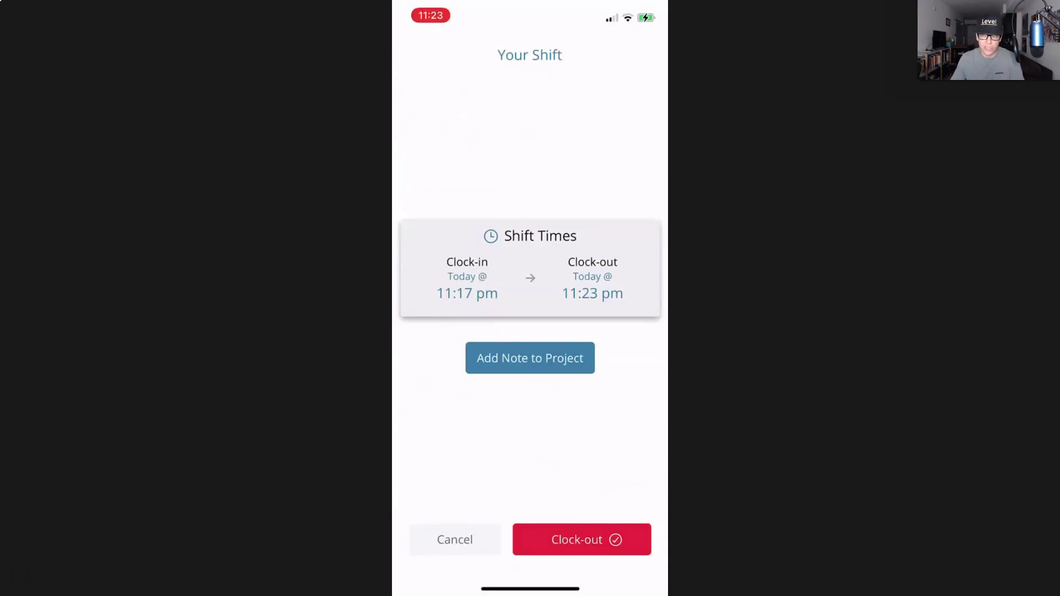
left_click(467, 287)
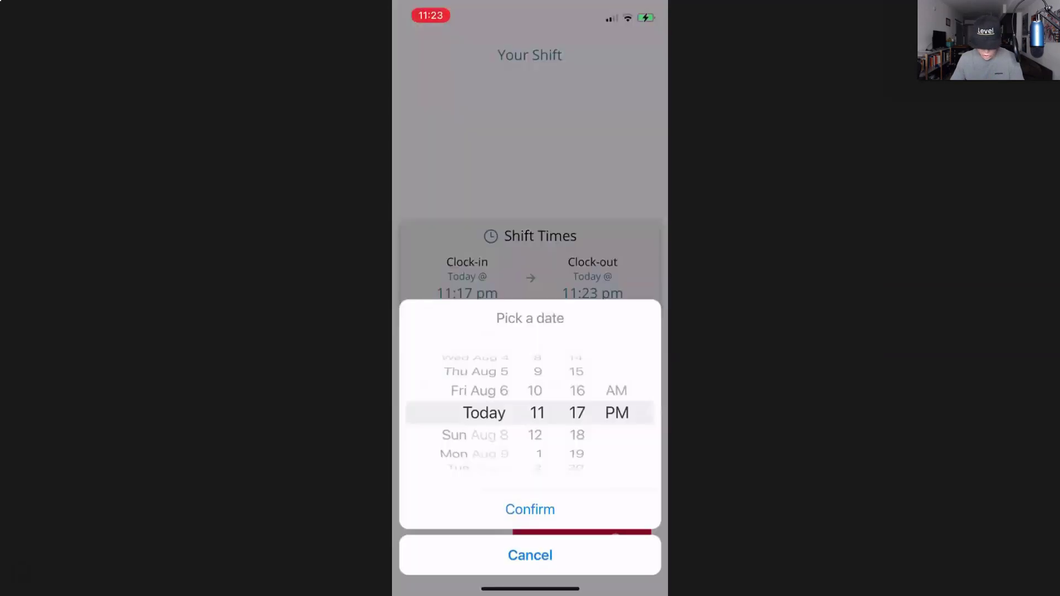
scroll(536, 413, "down", 4)
scroll(536, 412, "up", 5)
scroll(536, 413, "up", 1)
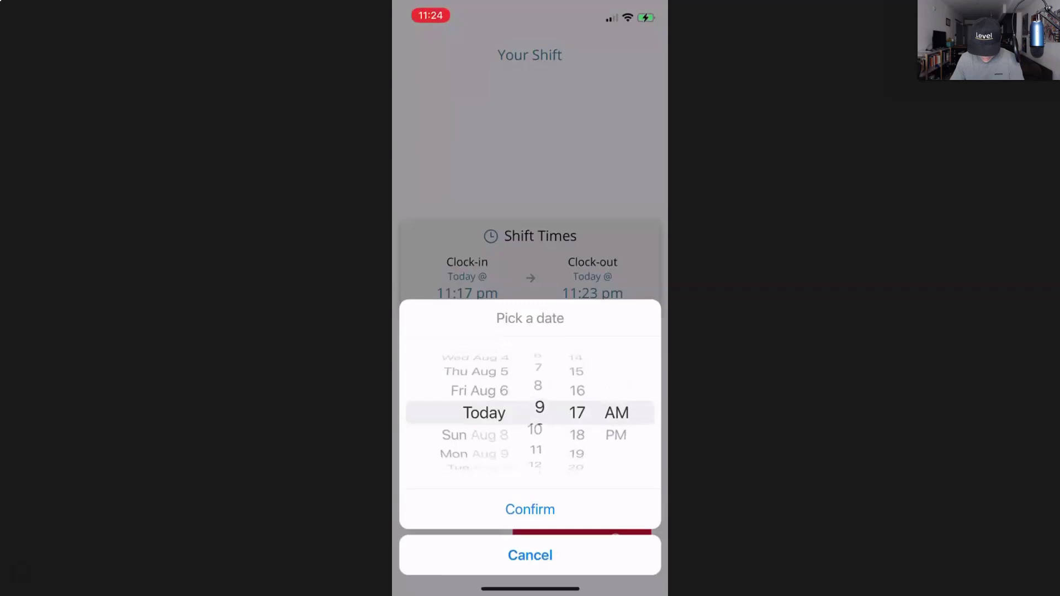
scroll(577, 413, "up", 17)
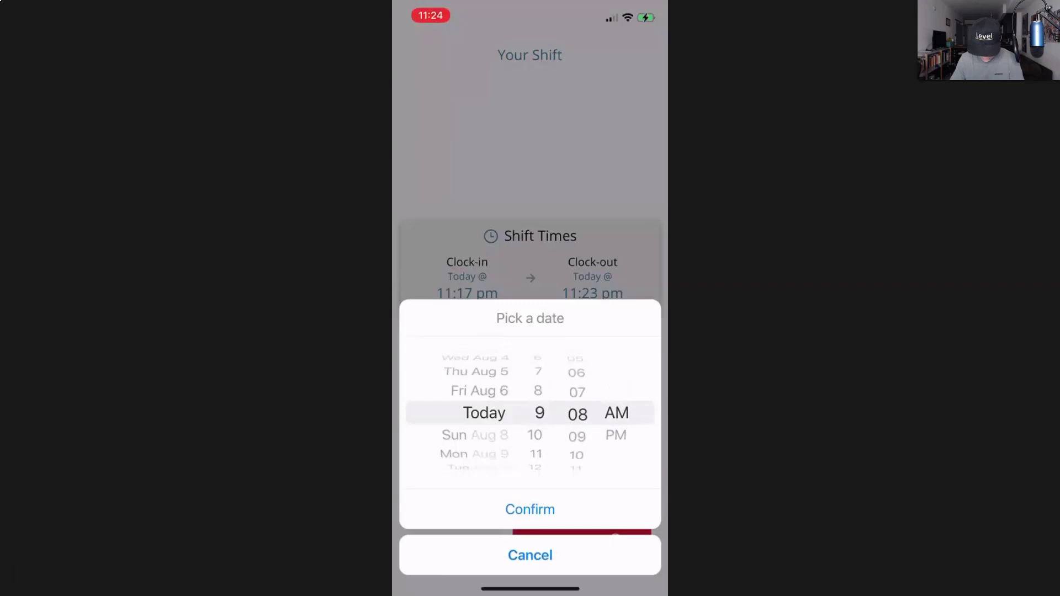
left_click(530, 509)
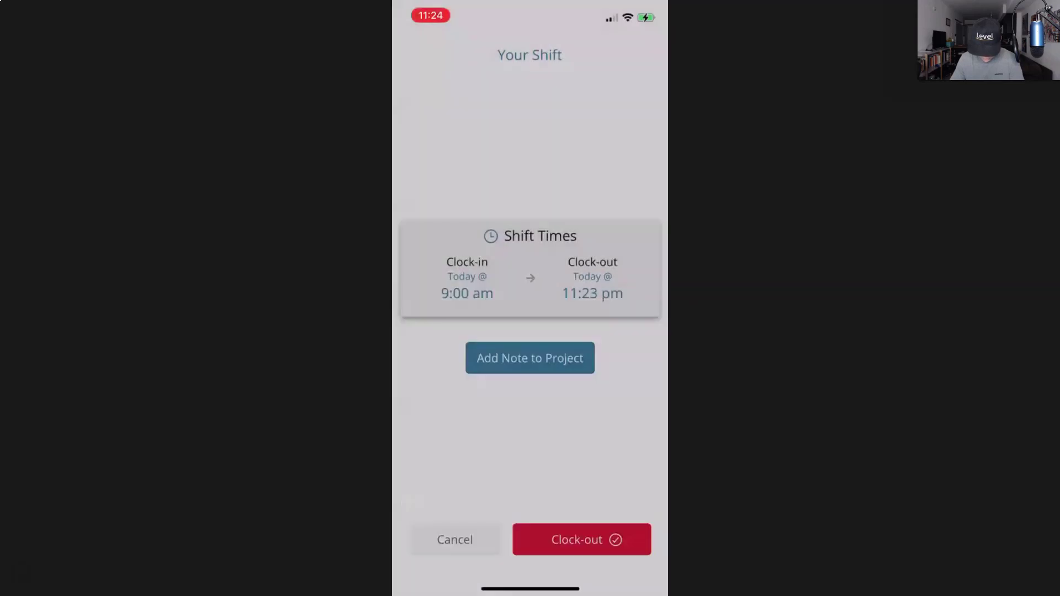
Step: Set the shift's clock-out time to today at 5:00 pm and clock out with the project note left blank
left_click(593, 288)
scroll(537, 412, "up", 6)
scroll(577, 412, "up", 20)
left_click(530, 509)
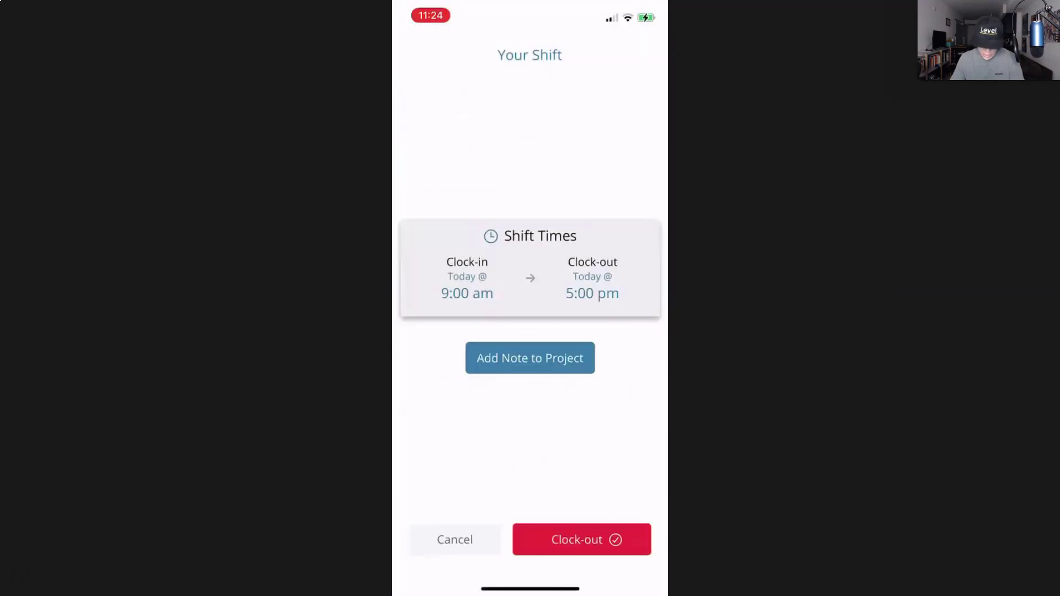
left_click(530, 357)
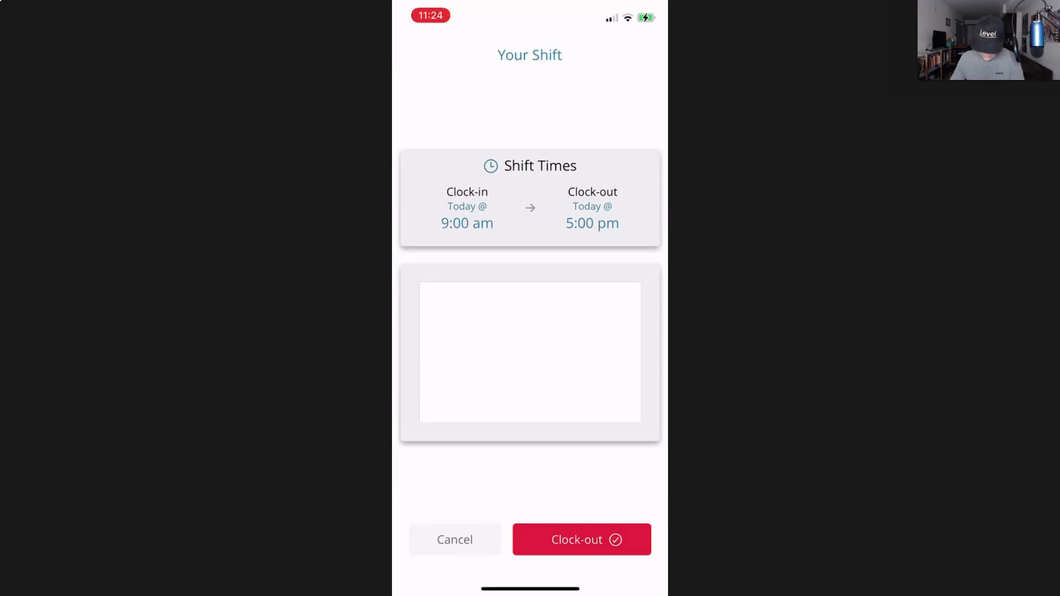
left_click(581, 539)
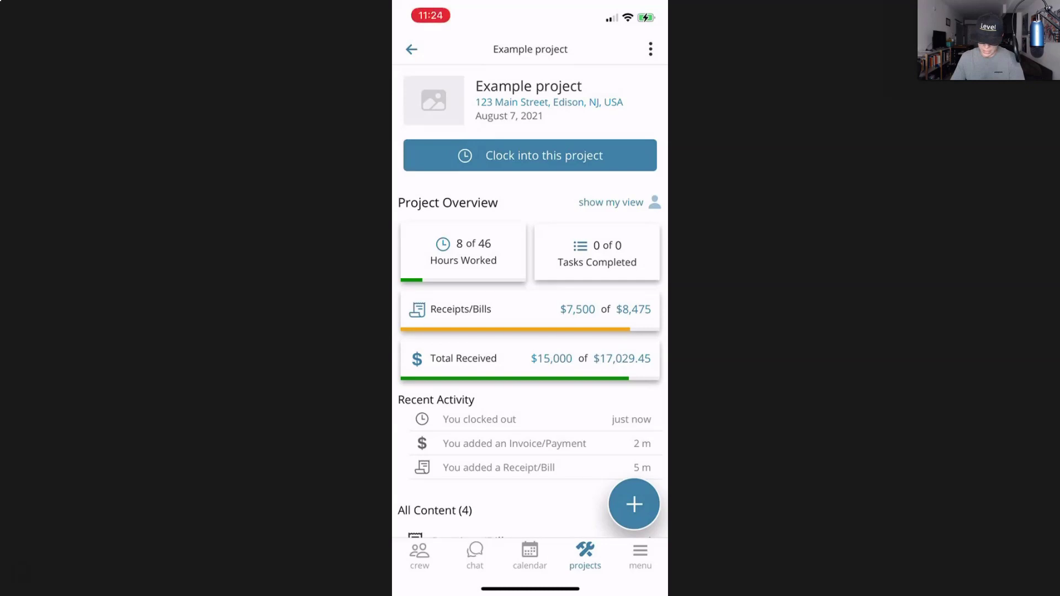
Step: Compare the personal overview of Example project with the project overview, ending on the personal view
left_click(612, 202)
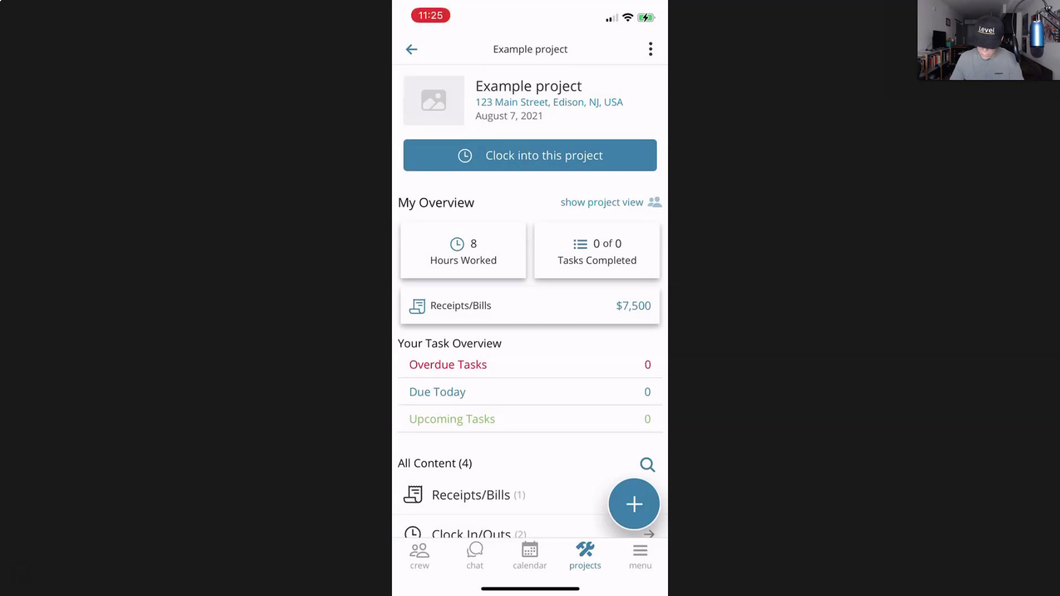
left_click(602, 203)
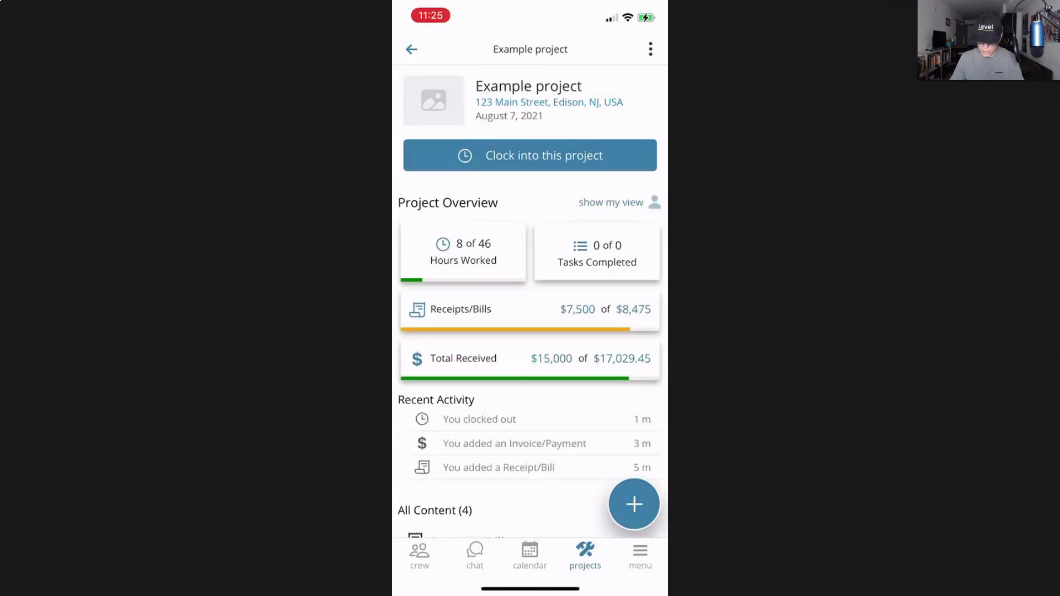
left_click(610, 202)
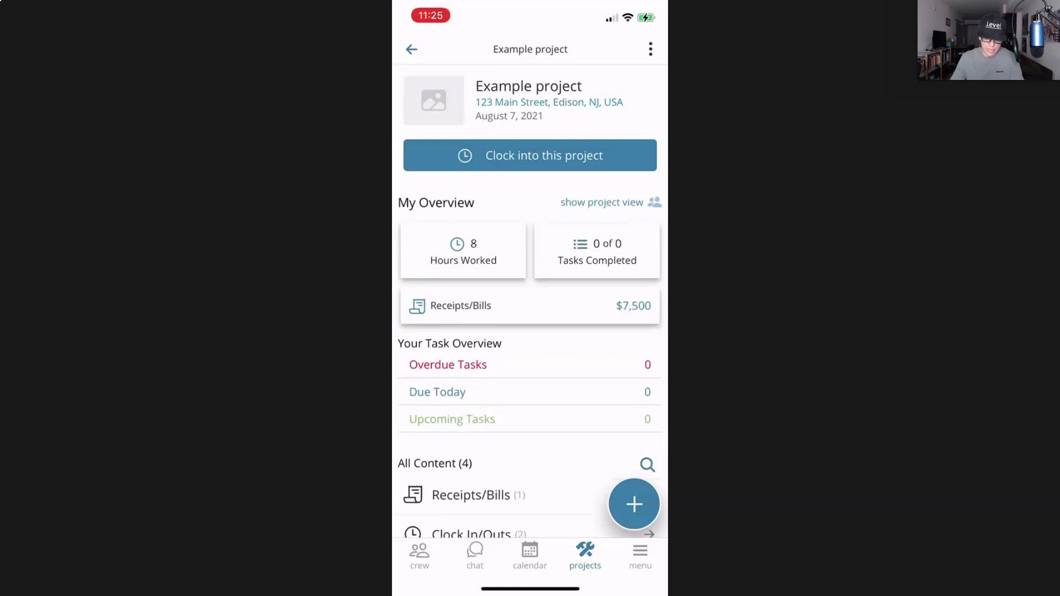
Step: Open my timesheets from the account menu
left_click(640, 555)
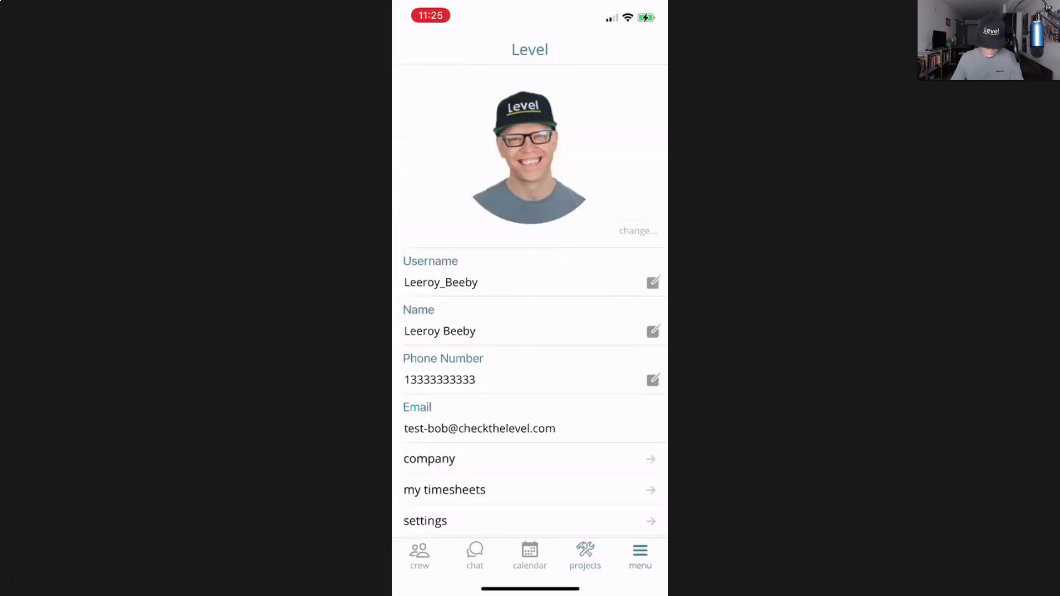
scroll(530, 304, "down", 2)
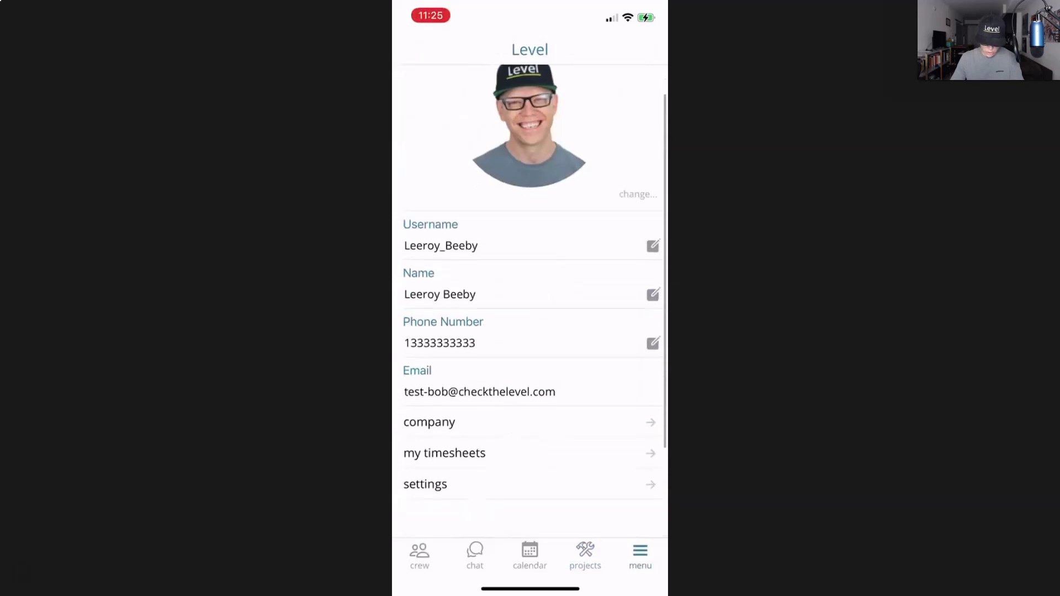
left_click(445, 440)
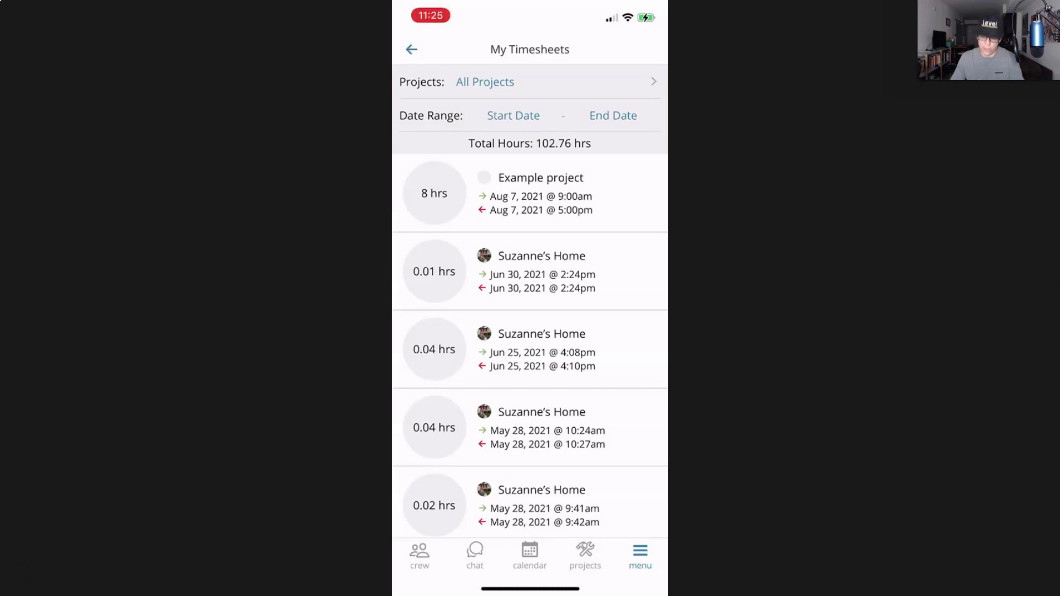
Step: Set the start date of the timesheets' date range to Mar 1, 2021
left_click(514, 116)
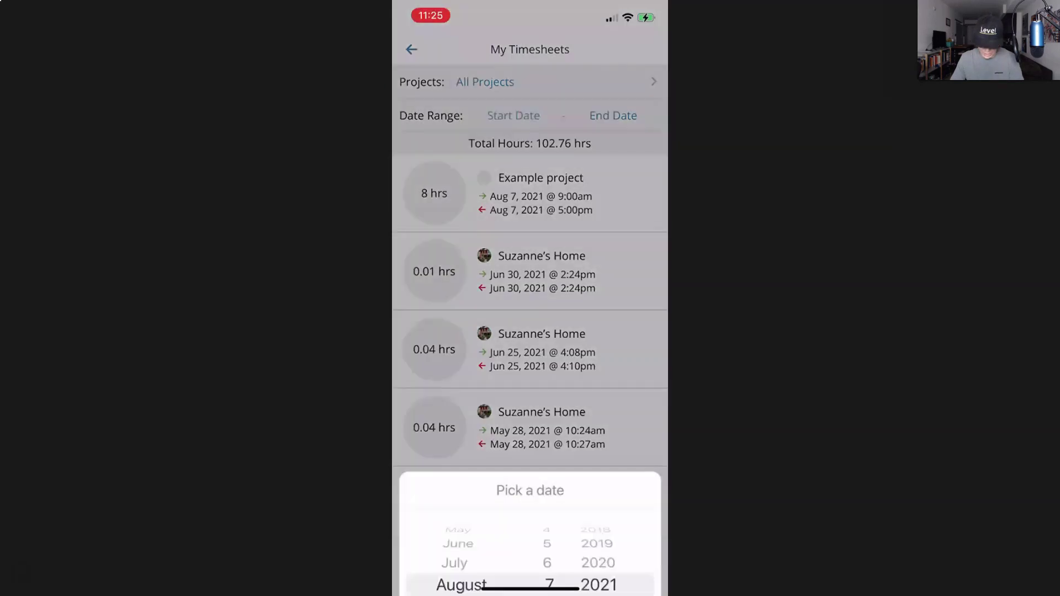
left_click_drag(464, 412, 464, 434)
left_click_drag(464, 387, 464, 453)
left_click_drag(546, 390, 547, 448)
left_click_drag(547, 389, 547, 447)
left_click(530, 509)
Step: Set the end date of the timesheets' date range to Mar 15, 2021
left_click(616, 115)
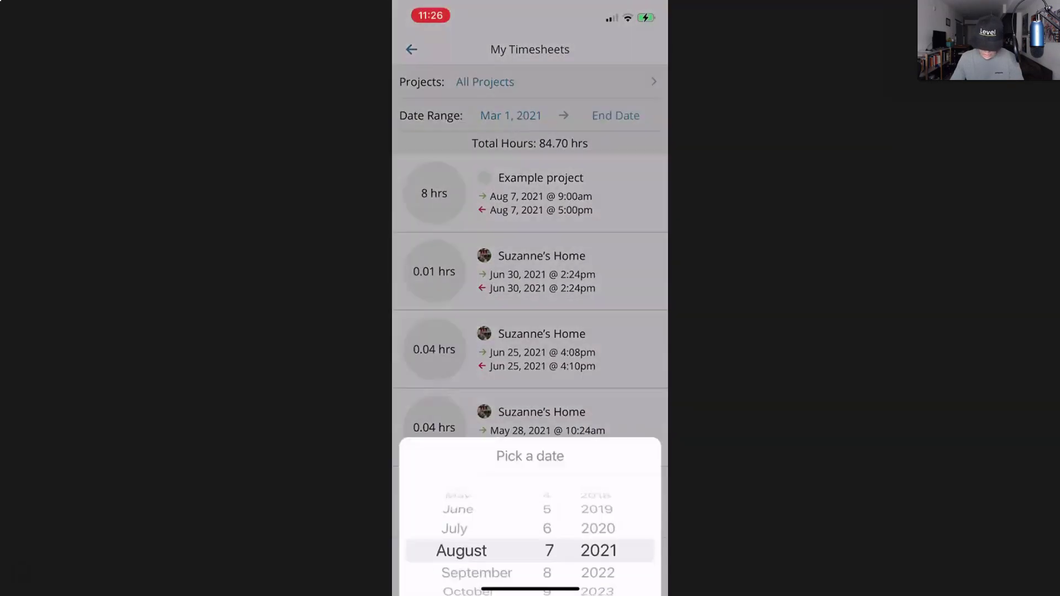
left_click_drag(464, 386, 464, 431)
left_click_drag(546, 433, 546, 390)
left_click_drag(547, 434, 547, 389)
left_click_drag(546, 456, 546, 390)
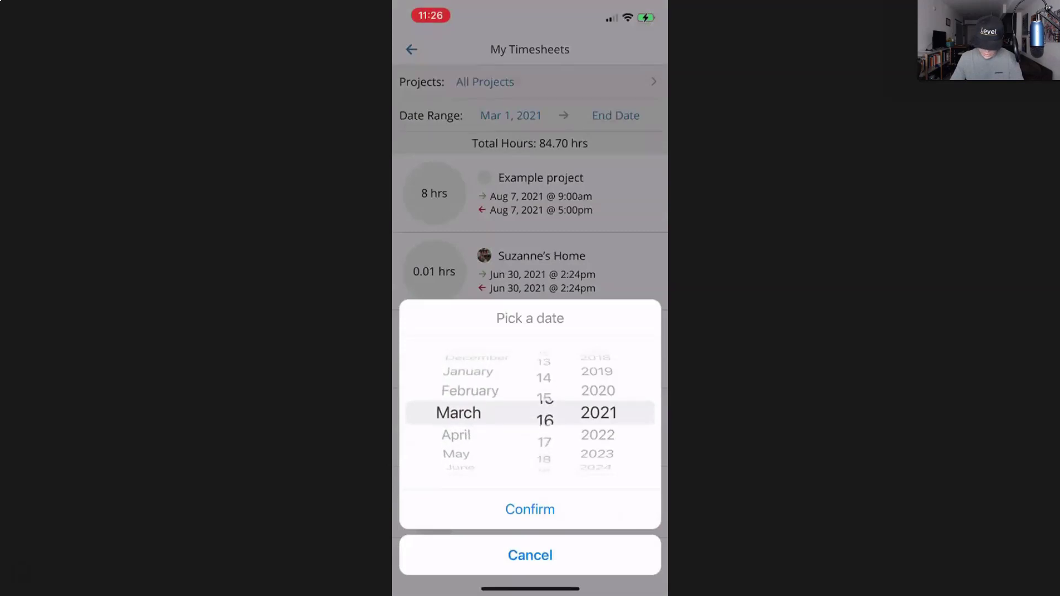
left_click(531, 509)
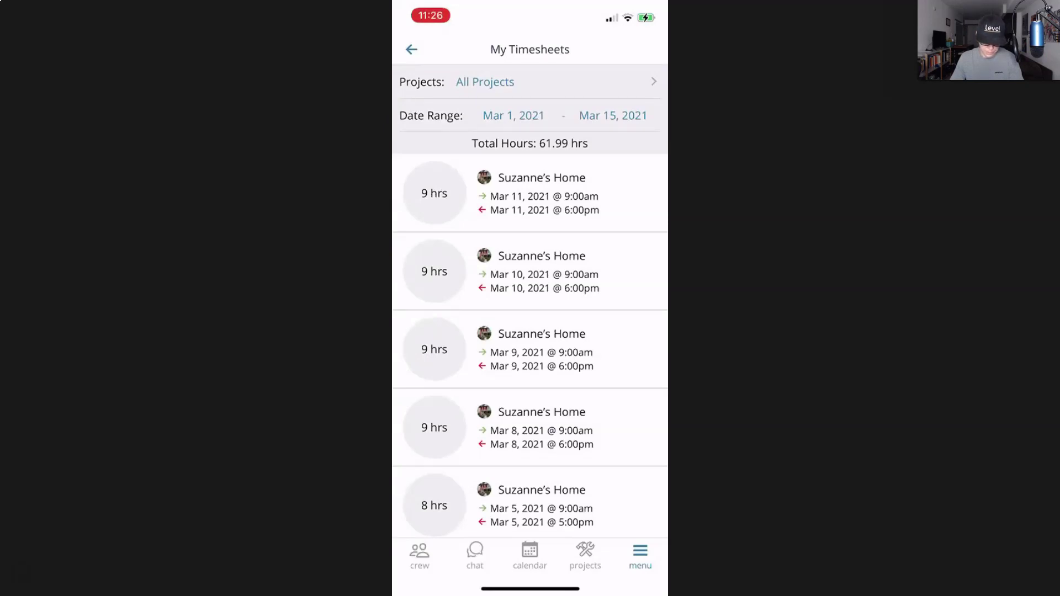
Step: Leave the timesheets and open the home project dated Aug 2 - 31, 2021 from the calendar
left_click(411, 49)
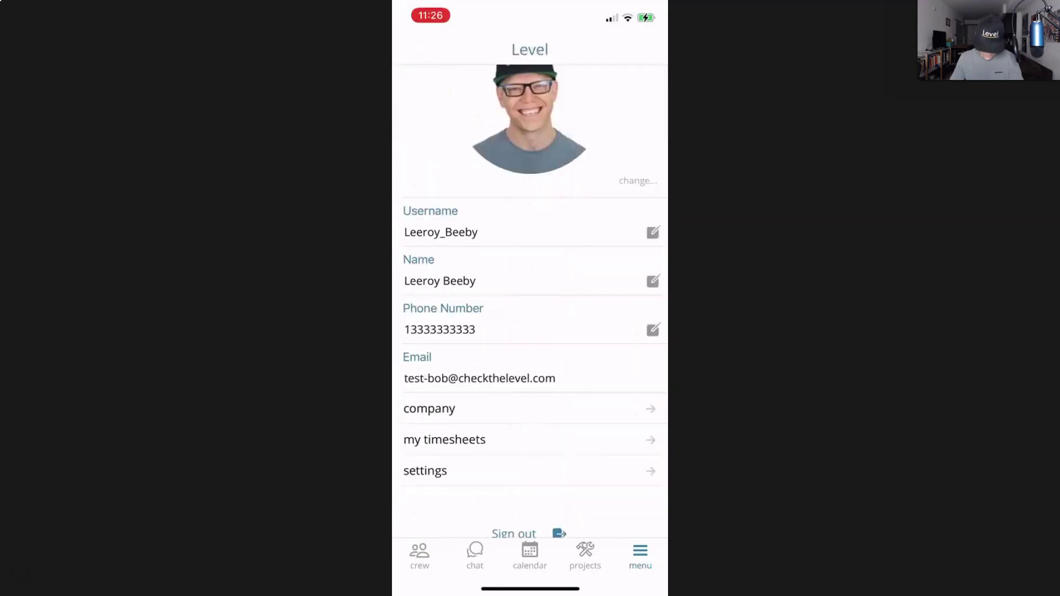
left_click(531, 555)
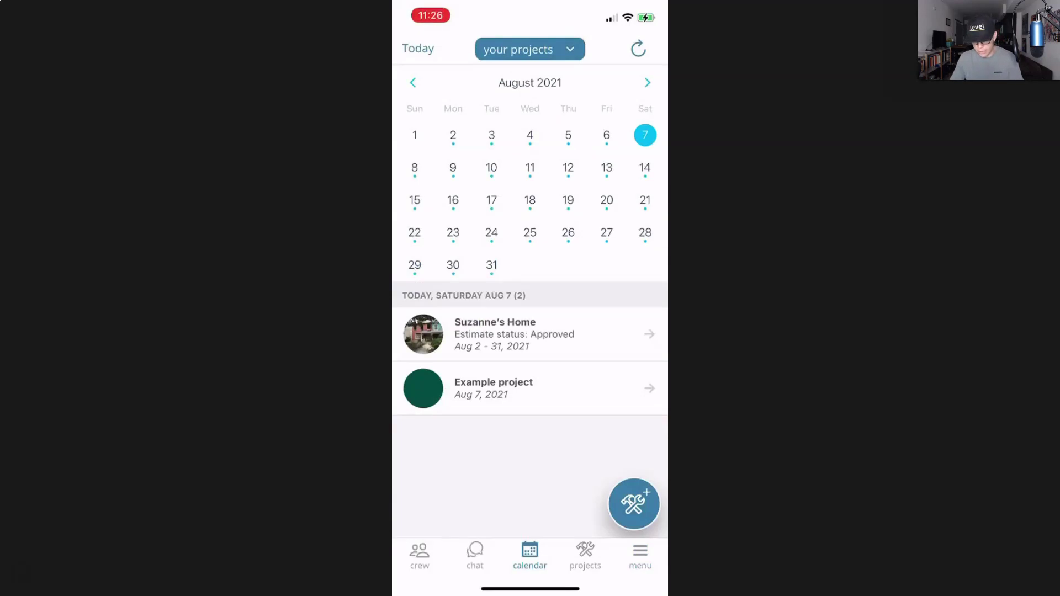
left_click(530, 334)
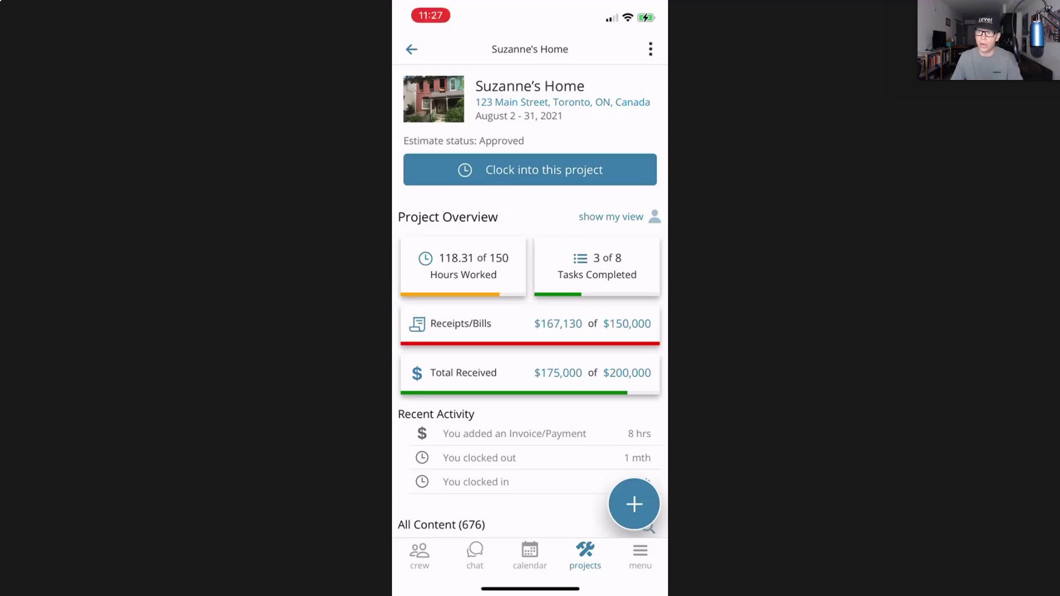
Step: Review the task list of the home project and return to its overview
scroll(530, 301, "down", 3)
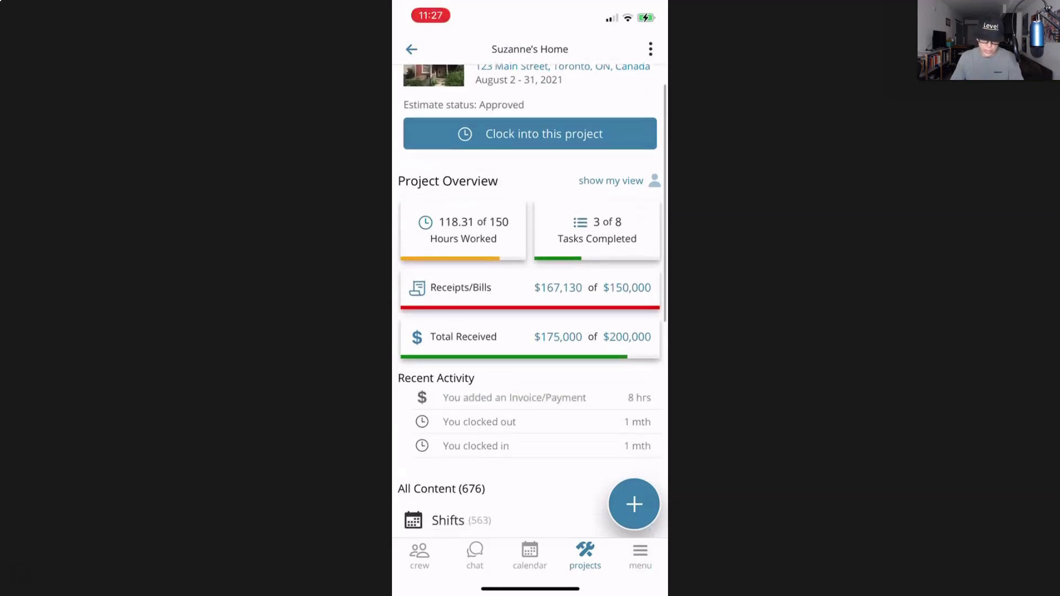
scroll(530, 301, "down", 5)
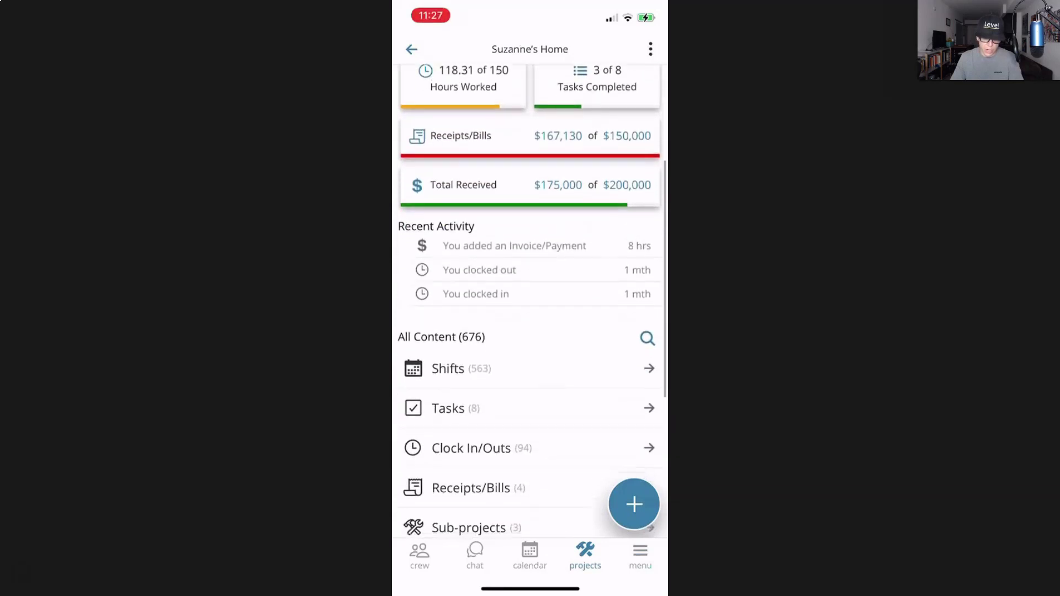
left_click(448, 394)
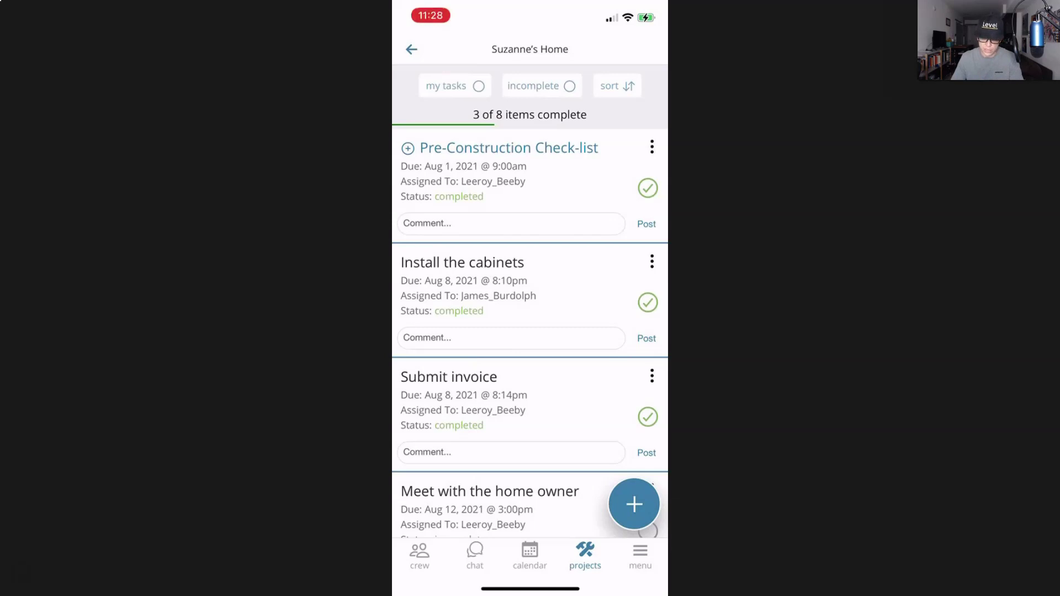
left_click(412, 49)
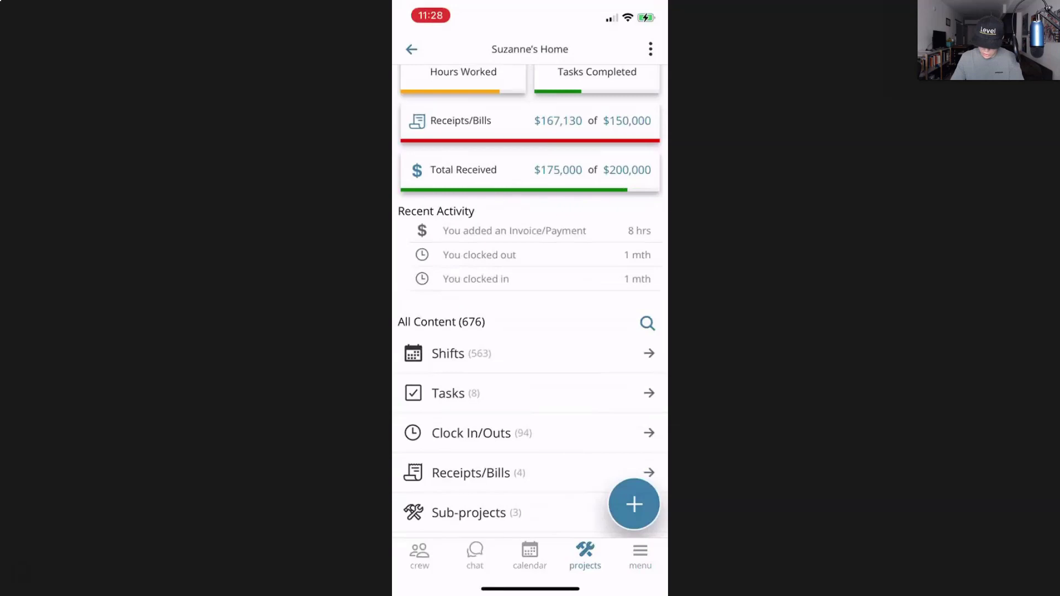
Step: Add a task titled "Test" to the home project
left_click(634, 504)
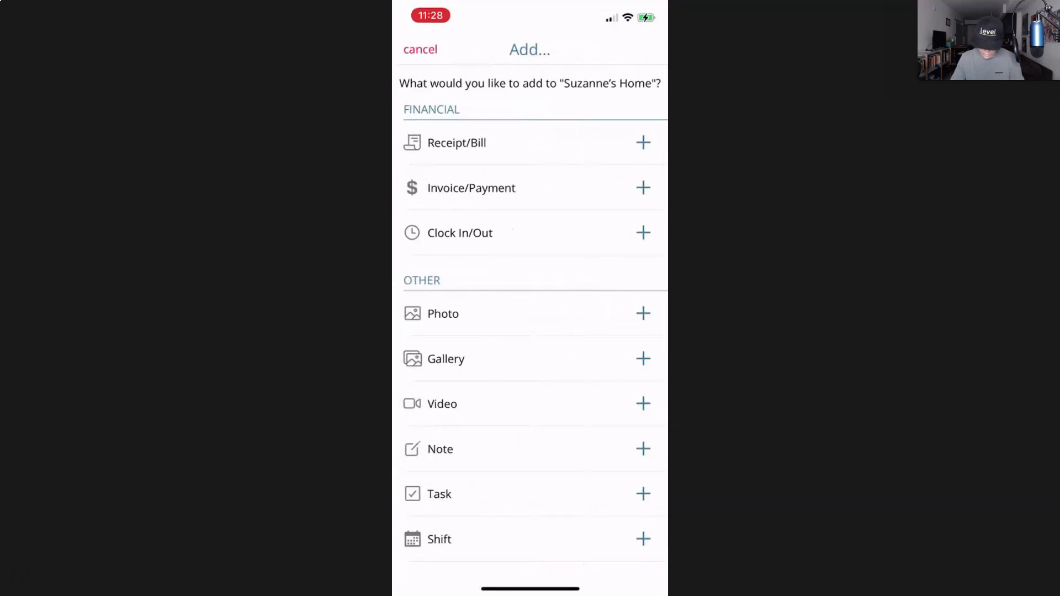
left_click(530, 494)
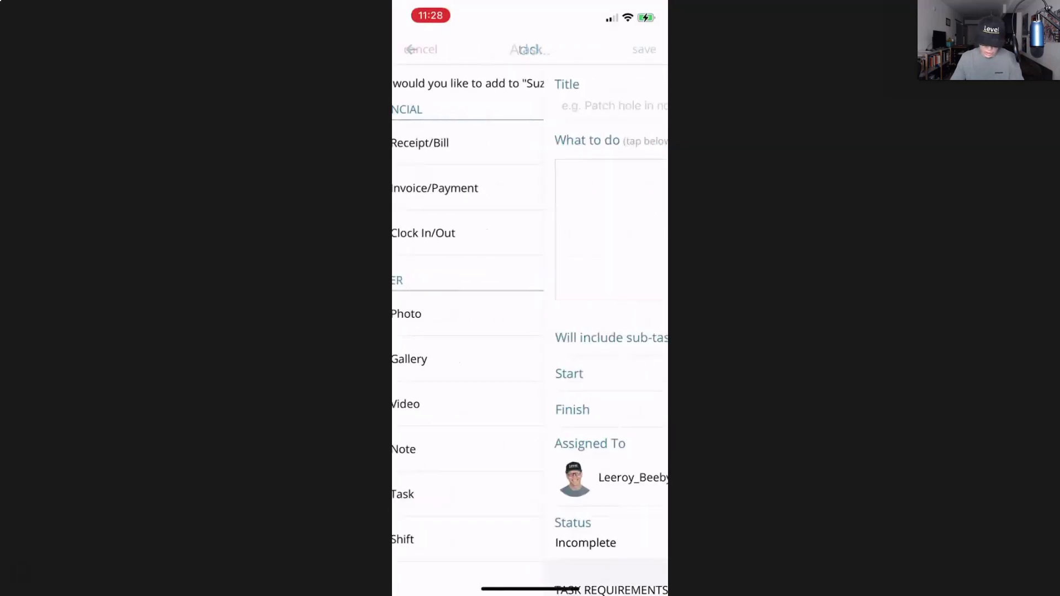
type("Test")
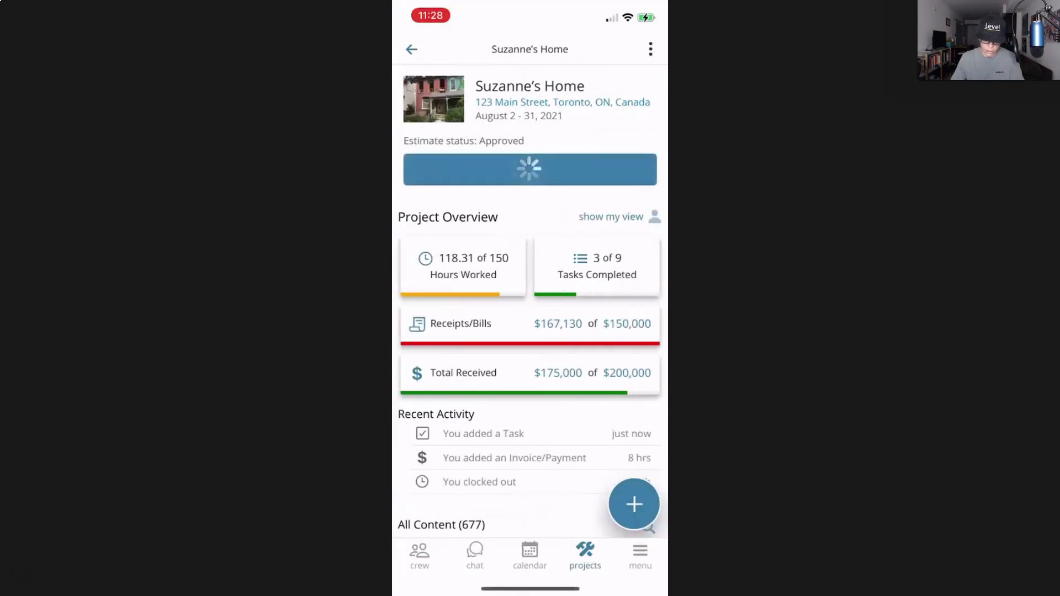
Step: Clock into the home project and clock back out of it
left_click(531, 345)
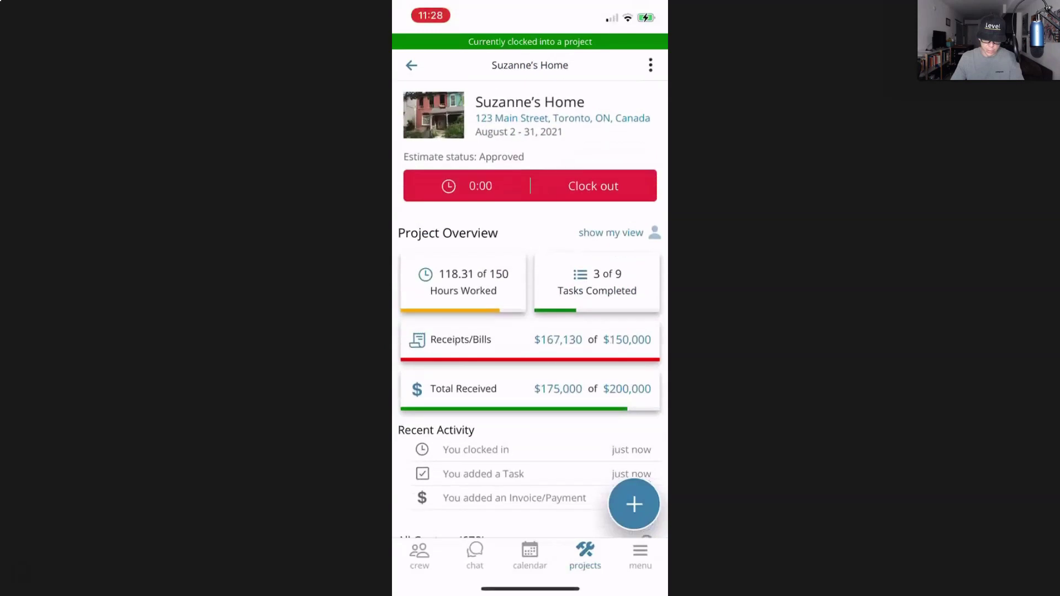
left_click(593, 170)
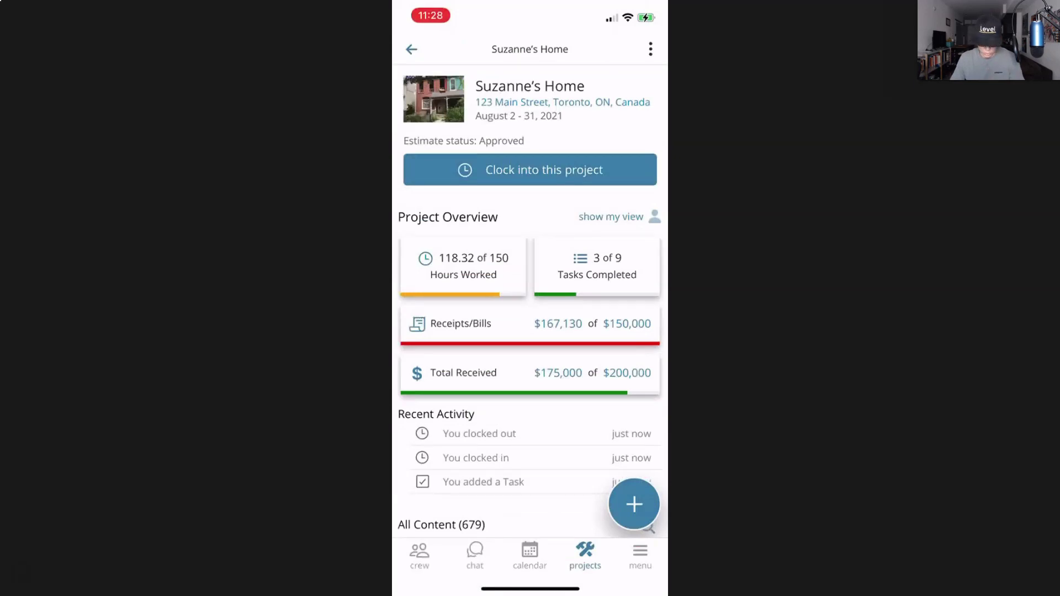
Step: View the estimate note in the home project's notes and return to the content list
scroll(530, 302, "down", 4)
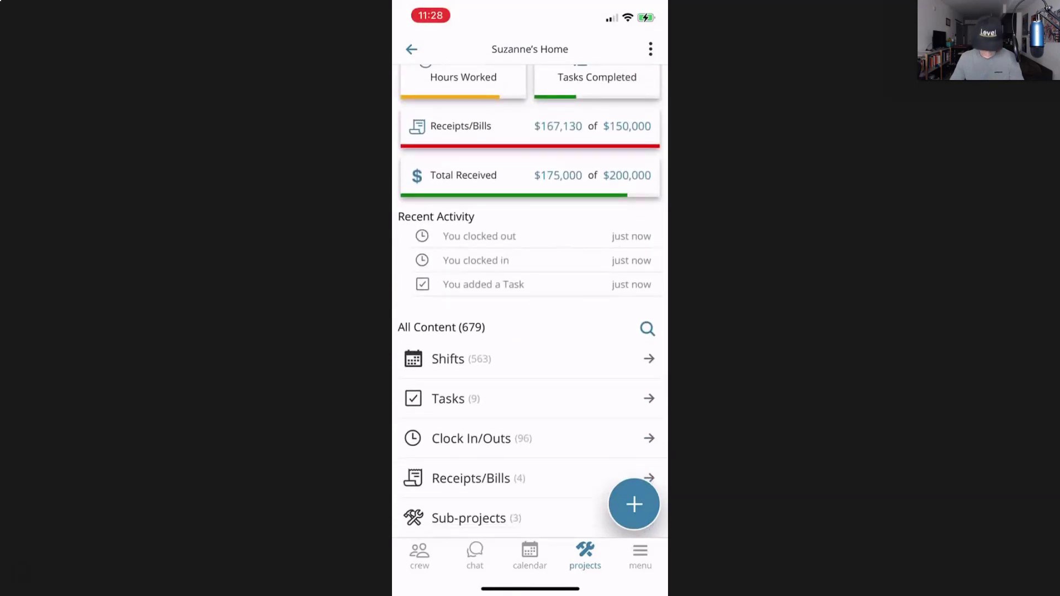
scroll(531, 302, "down", 2)
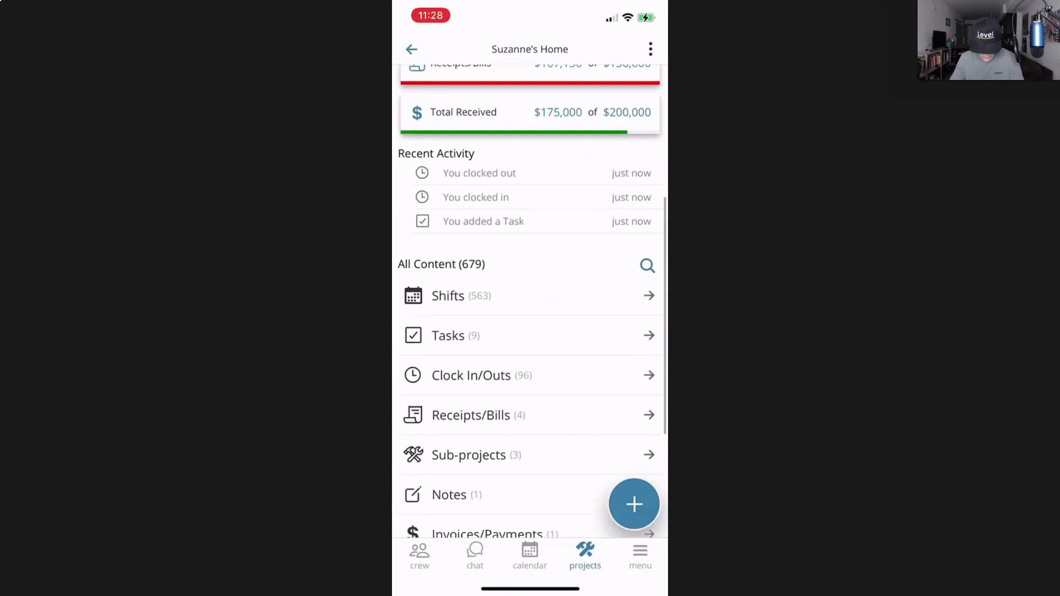
left_click(449, 459)
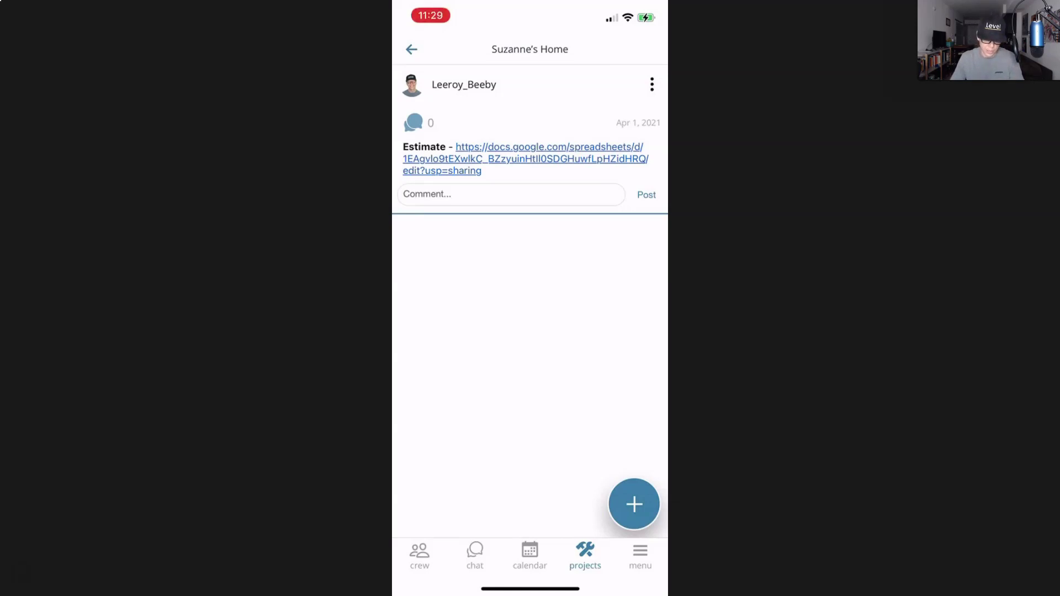
left_click(412, 49)
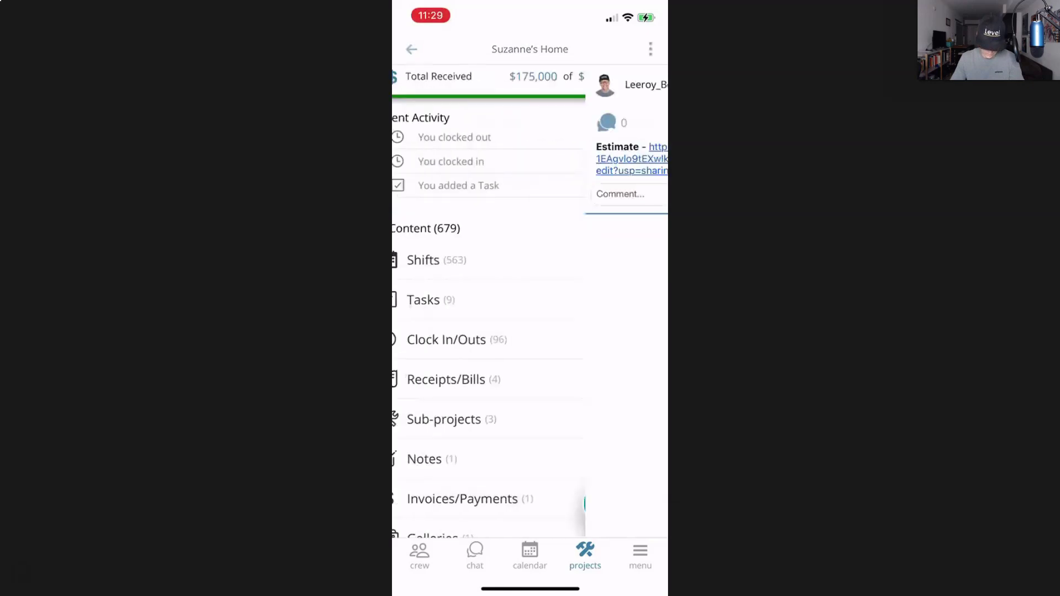
Step: Open the home project's gallery and read the photo post's work report and comments
left_click(469, 420)
scroll(530, 302, "down", 3)
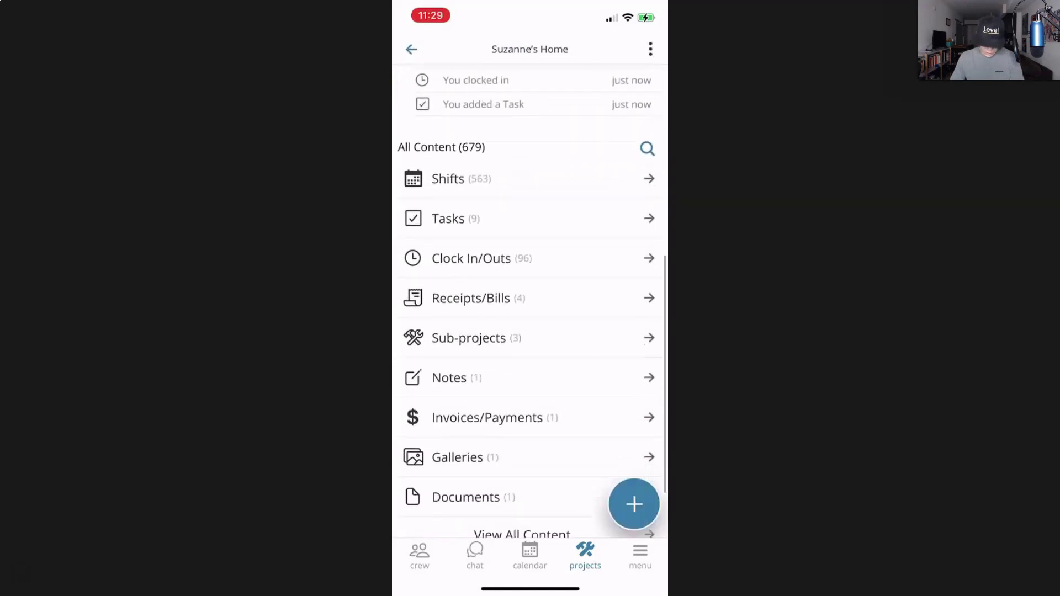
left_click(525, 504)
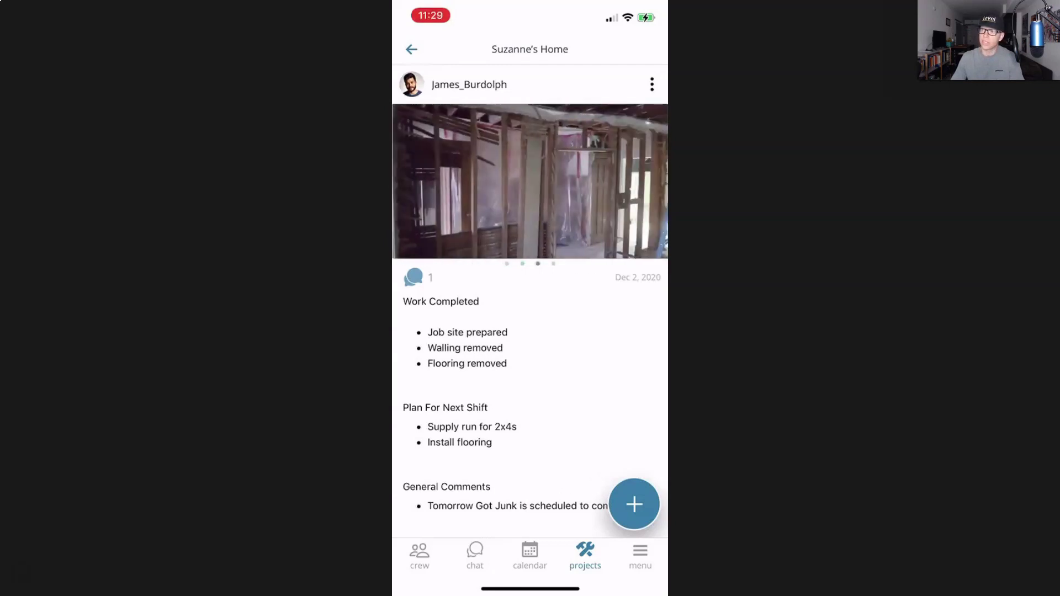
scroll(530, 298, "down", 3)
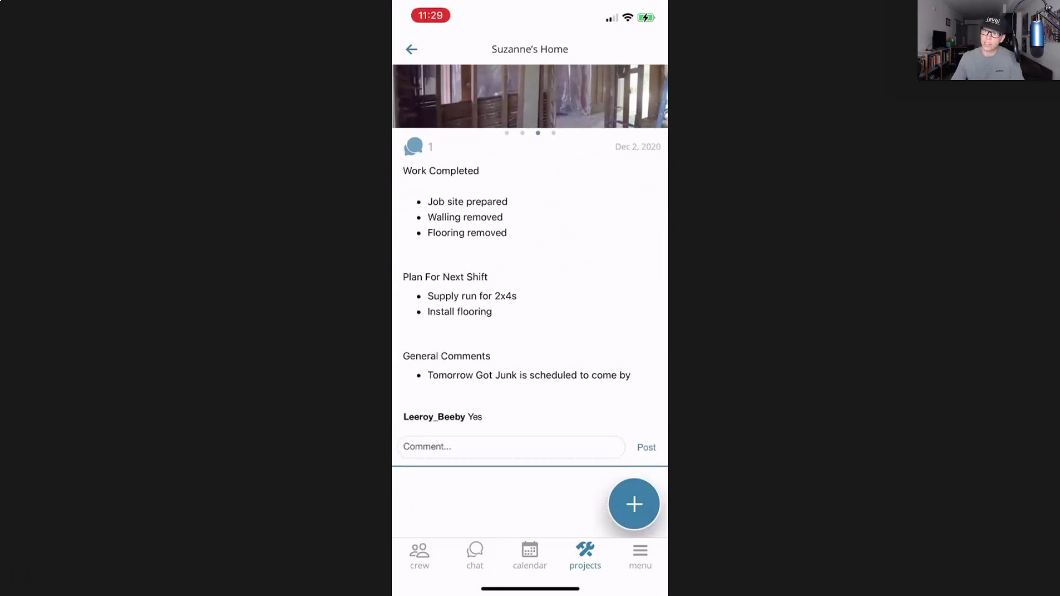
scroll(530, 294, "up", 2)
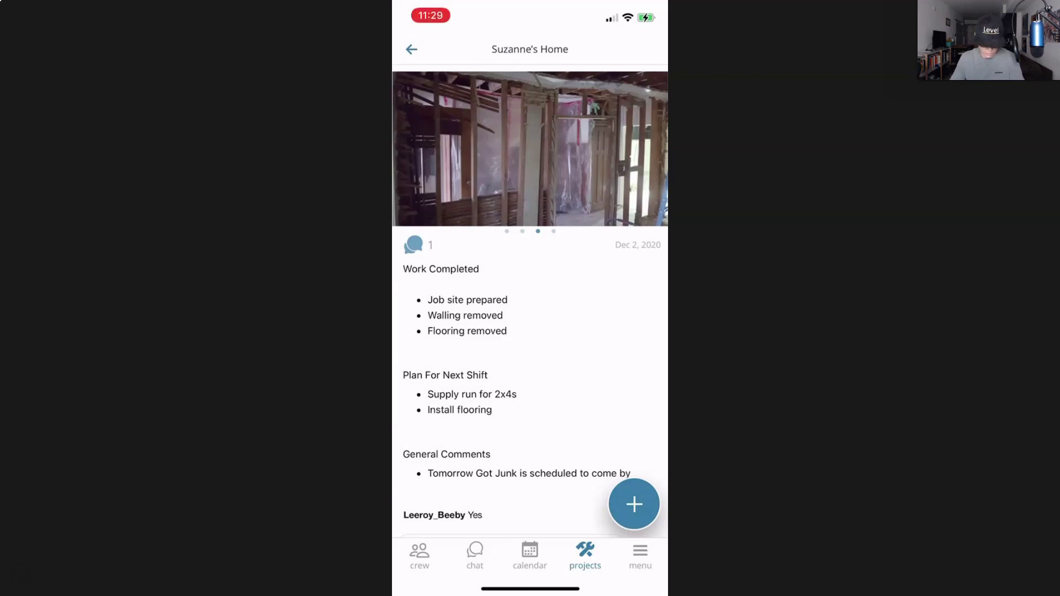
Step: View the change order confirmation in the home project's documents and return to the content list
left_click(412, 49)
left_click(466, 467)
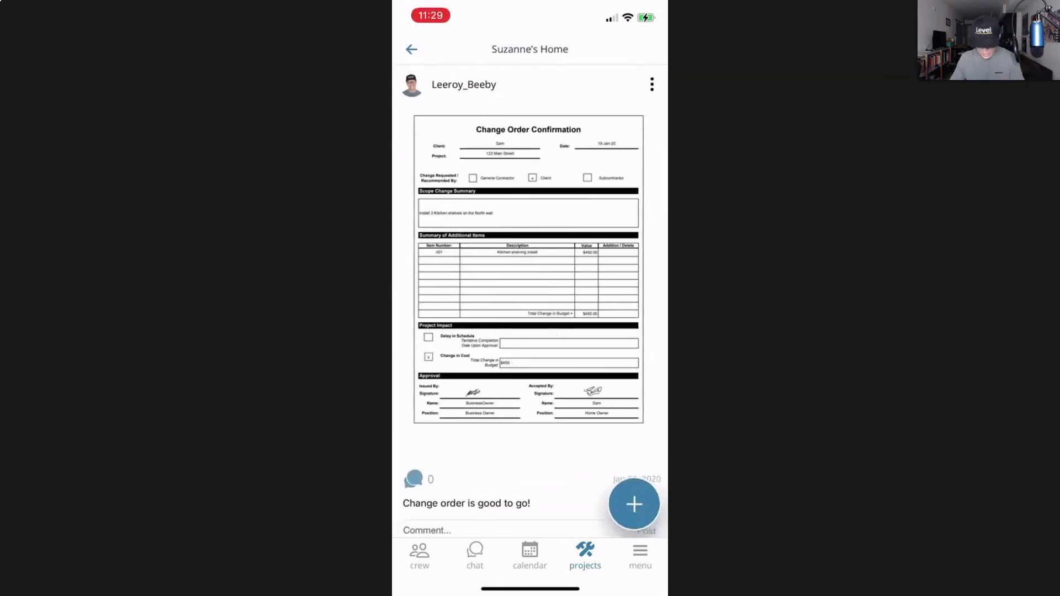
left_click(412, 49)
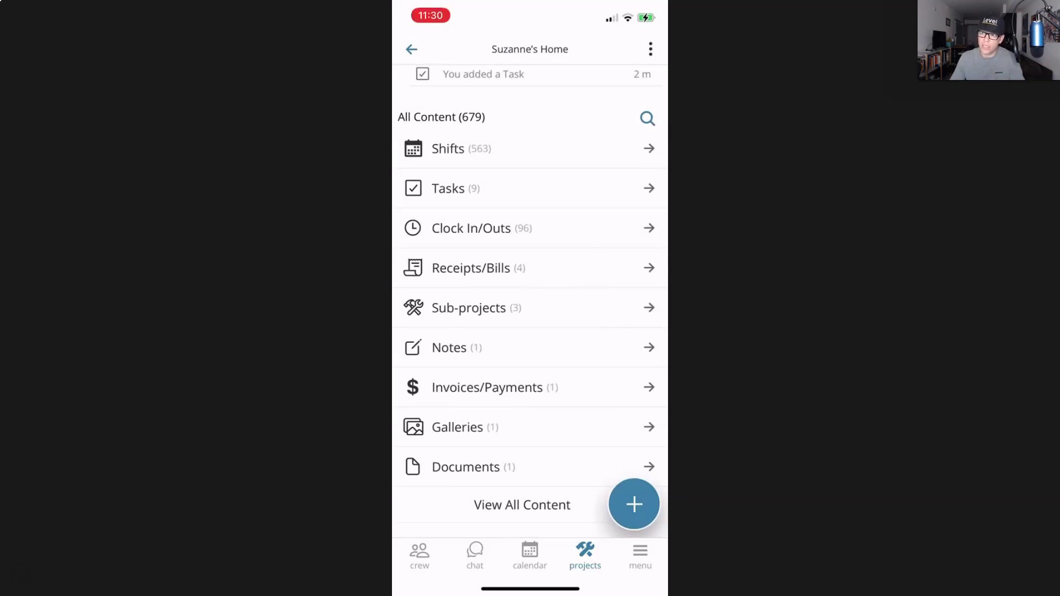
Step: Review the home project's sub-projects and go back to the calendar
left_click(469, 308)
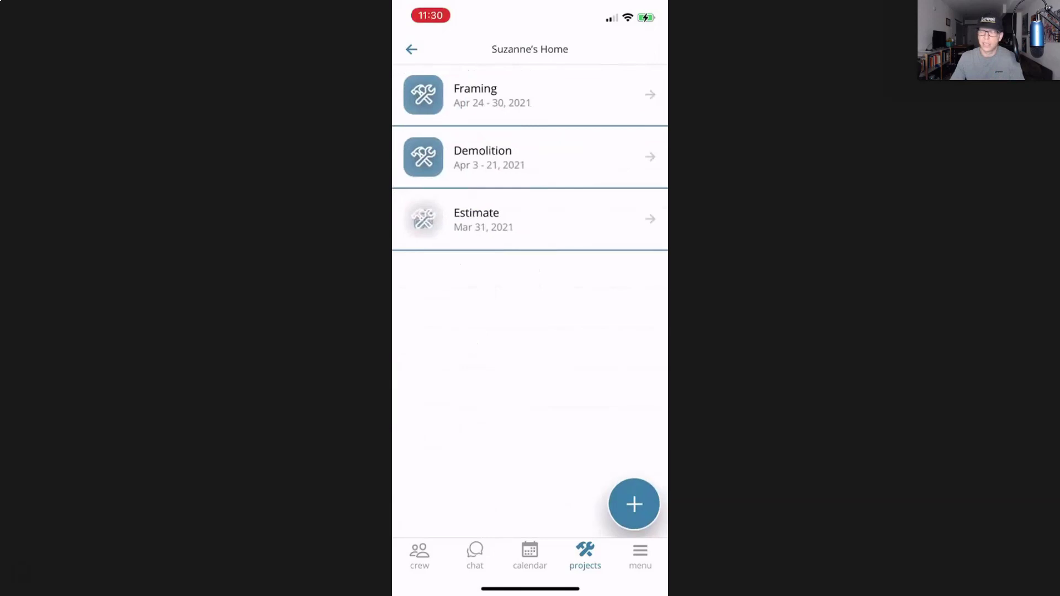
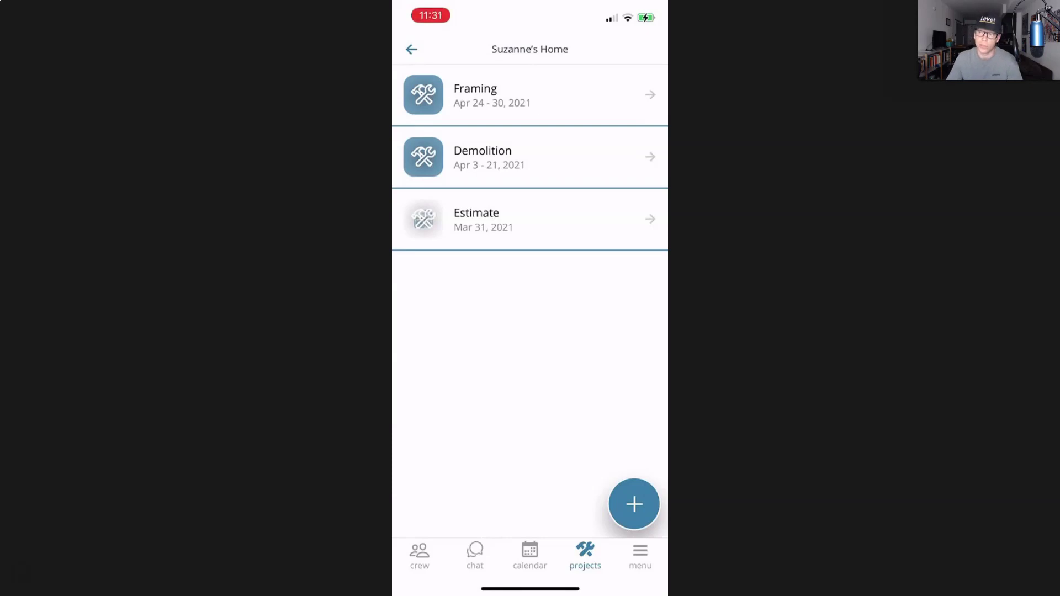
left_click(412, 50)
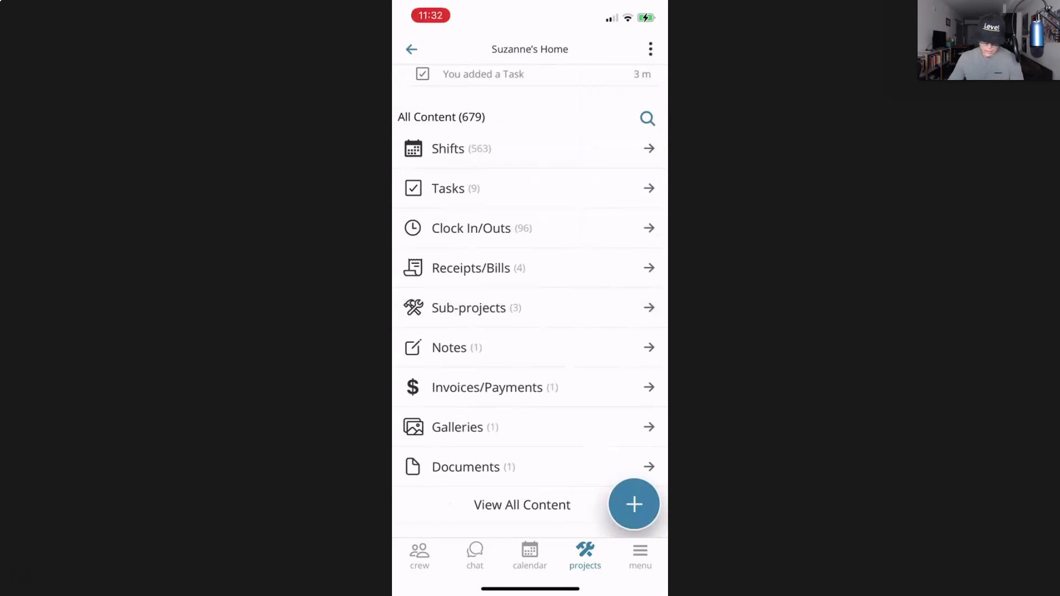
scroll(530, 298, "up", 1)
scroll(530, 298, "up", 3)
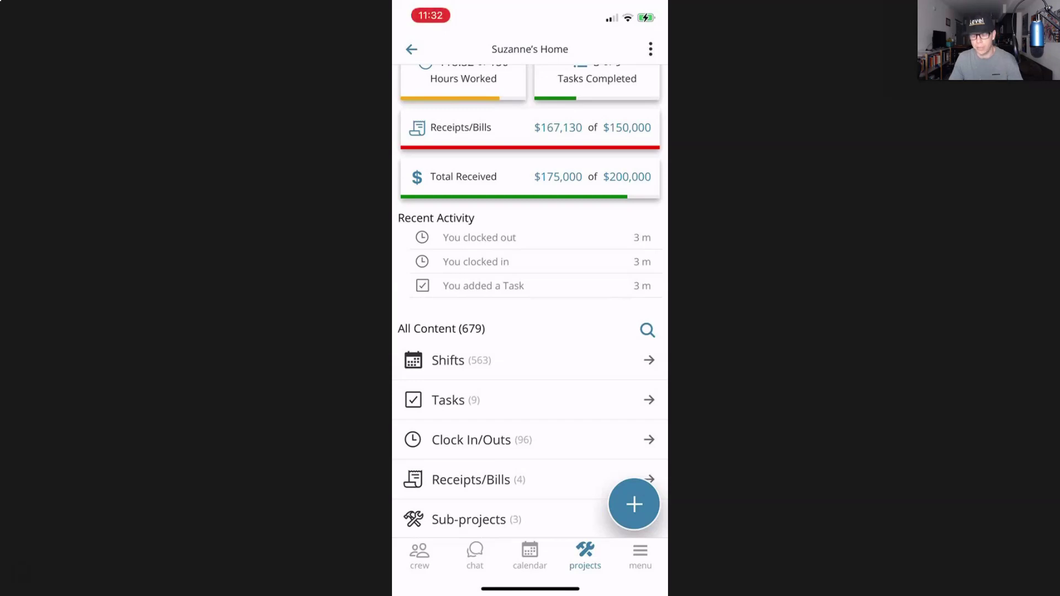
left_click(412, 50)
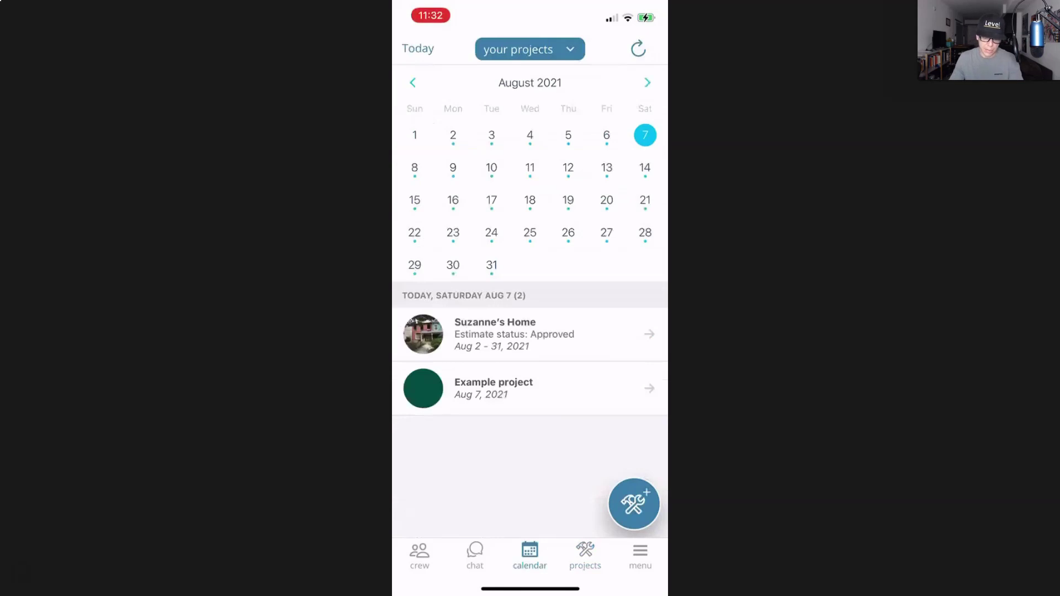
Step: Check the calendar data options and apply them with My and Projects selected
left_click(531, 49)
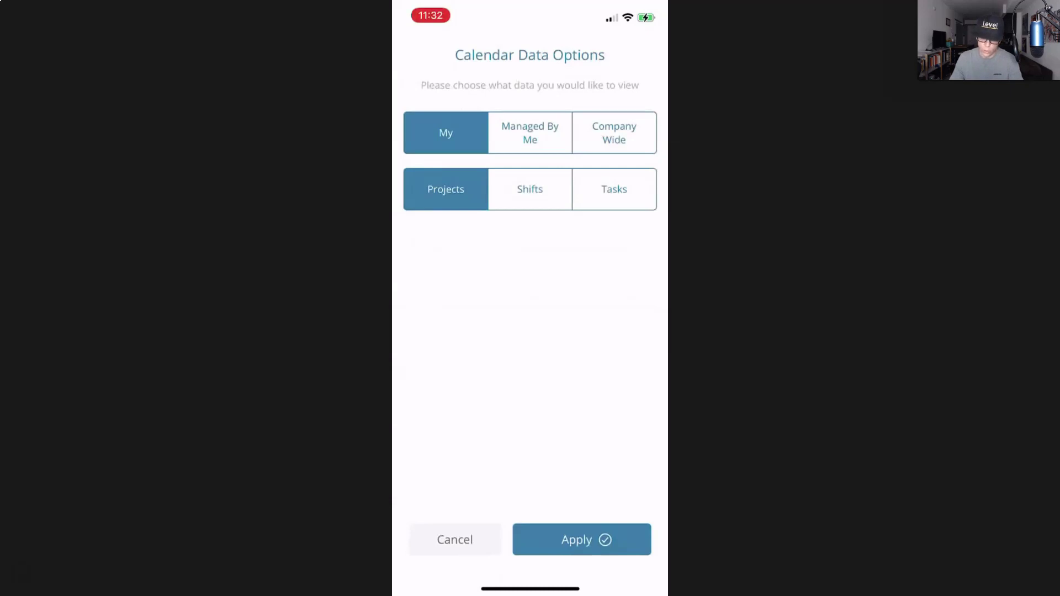
left_click(581, 540)
Step: Go back from the home project to the active projects list and reopen the project from there
left_click(495, 334)
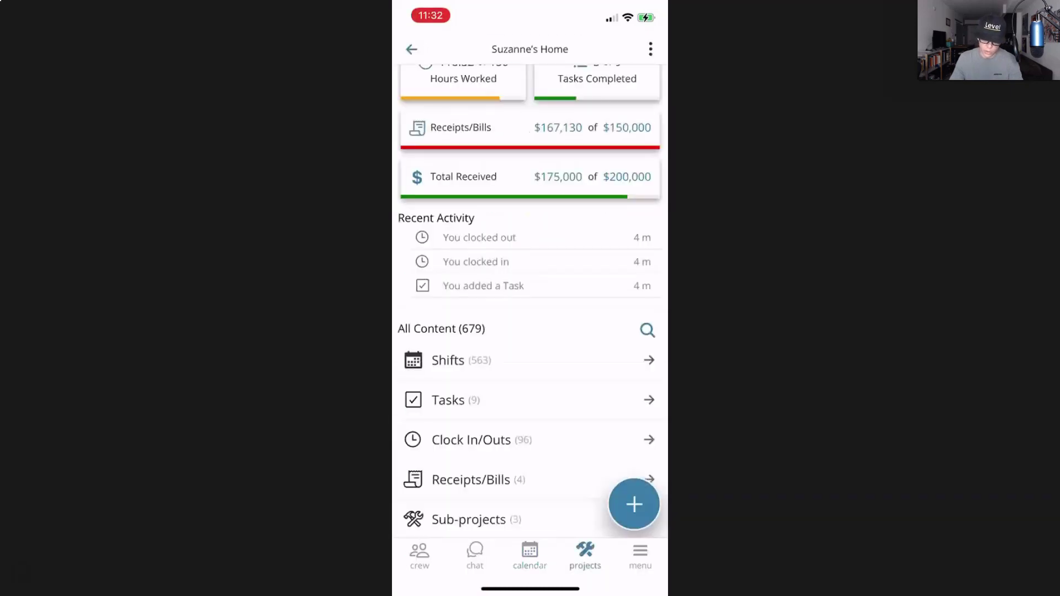
left_click(411, 49)
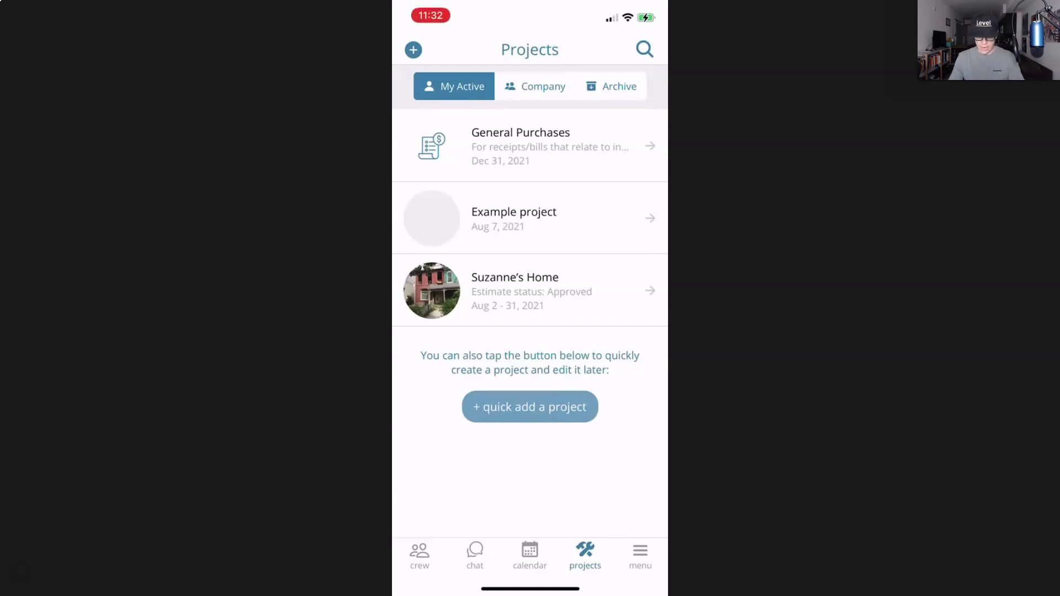
left_click(517, 291)
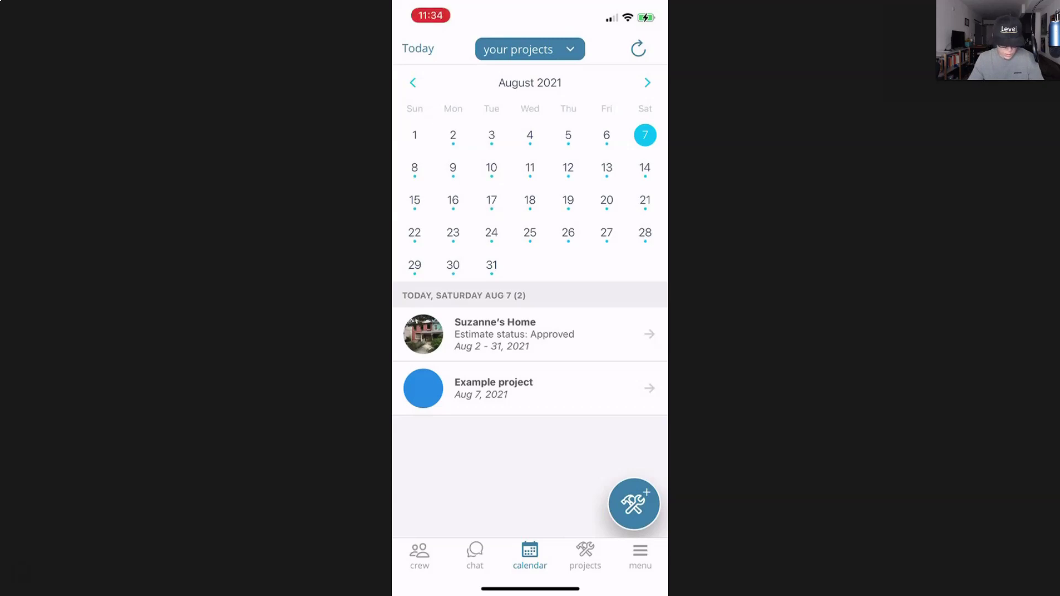
Step: Look at the calendar data options, leave them without applying anything, and view the active projects list
left_click(530, 49)
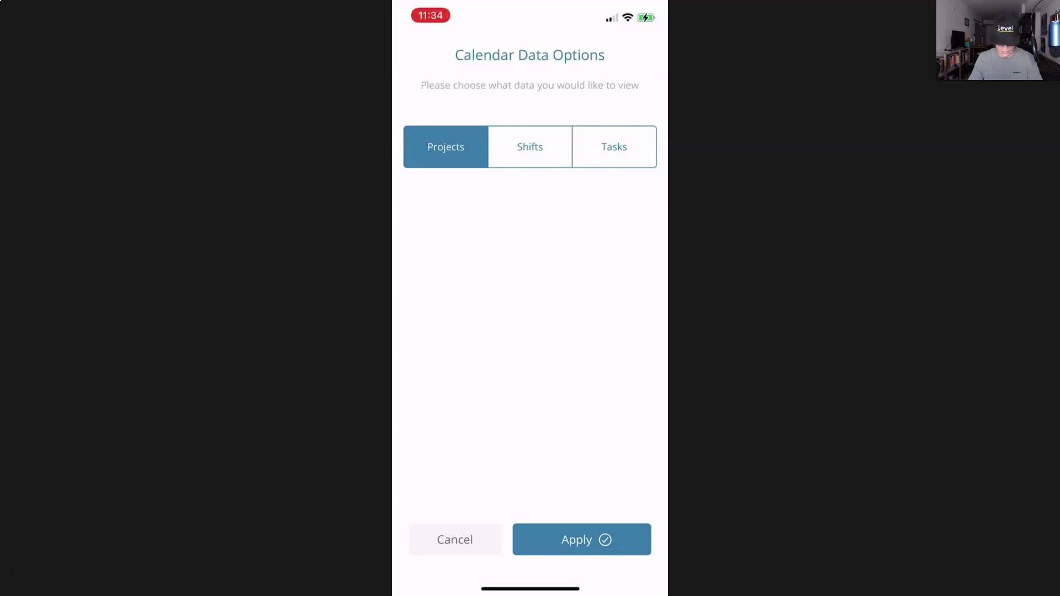
left_click(455, 539)
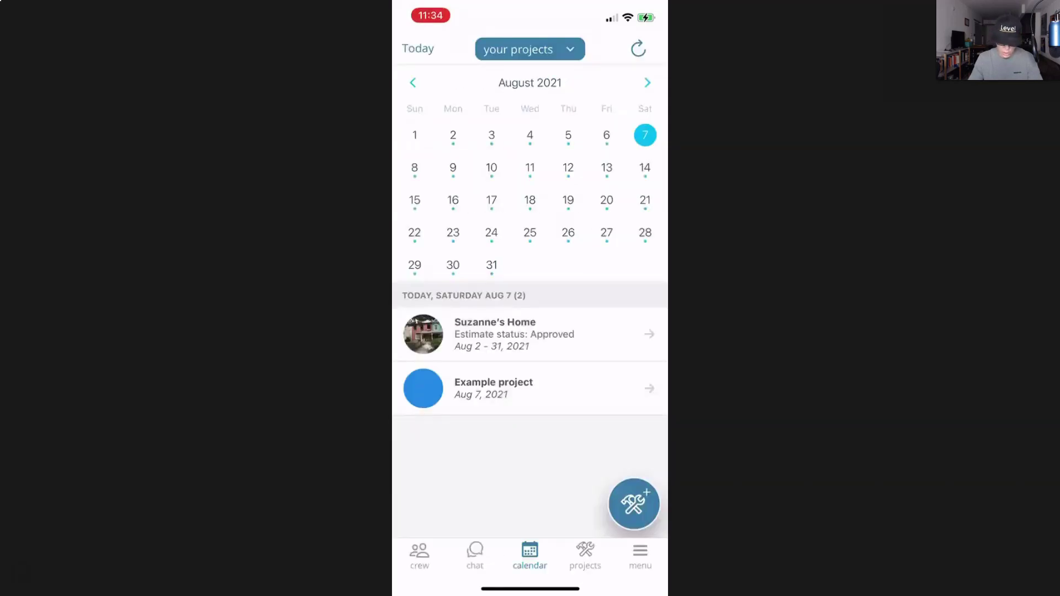
left_click(584, 556)
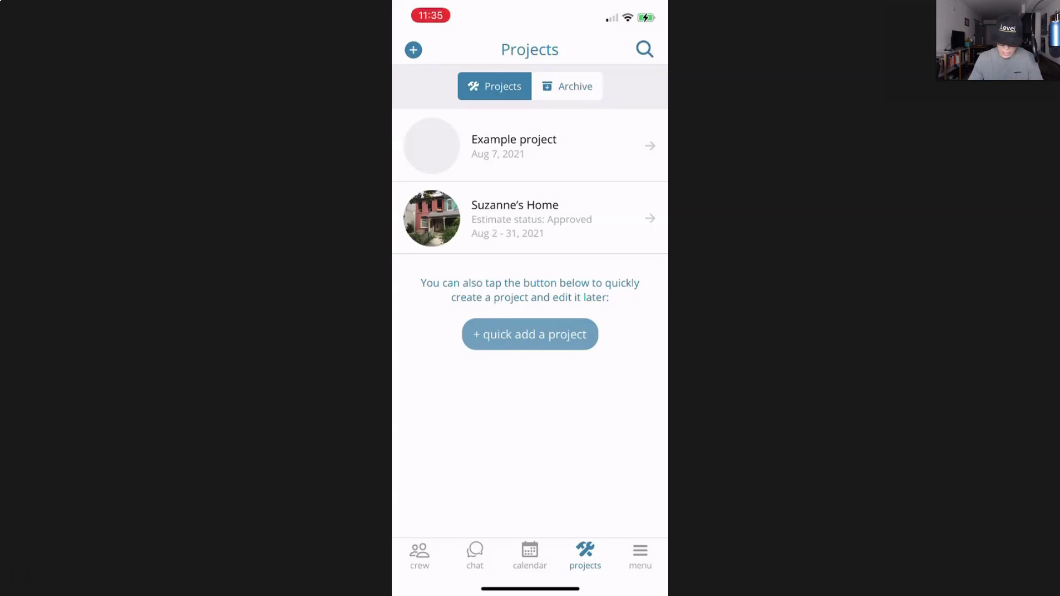
Step: Open the home project from the calendar's August 7 entries and check its additional options
left_click(530, 555)
left_click(497, 334)
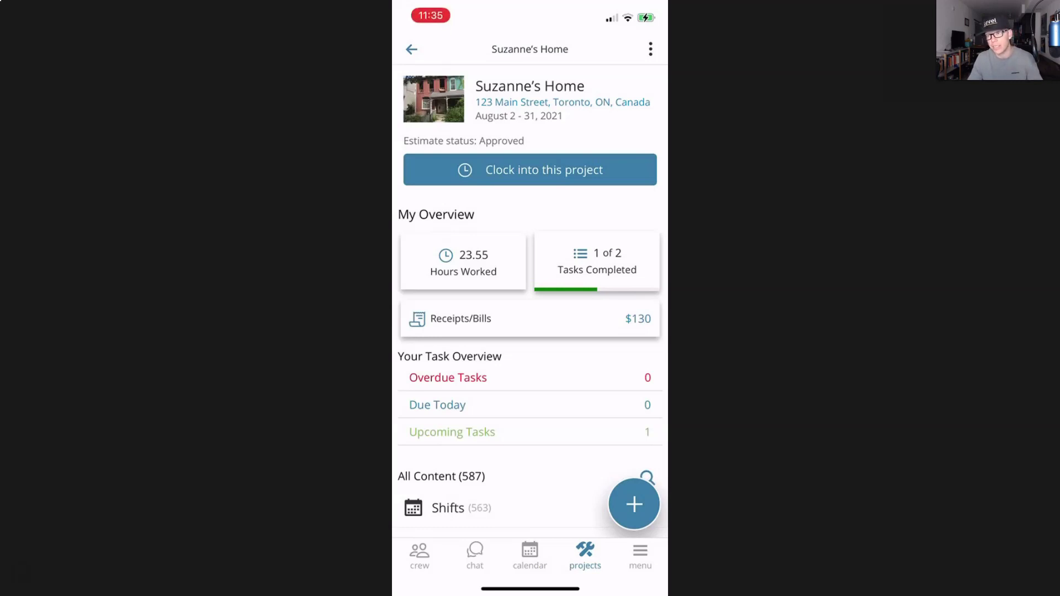
left_click(651, 49)
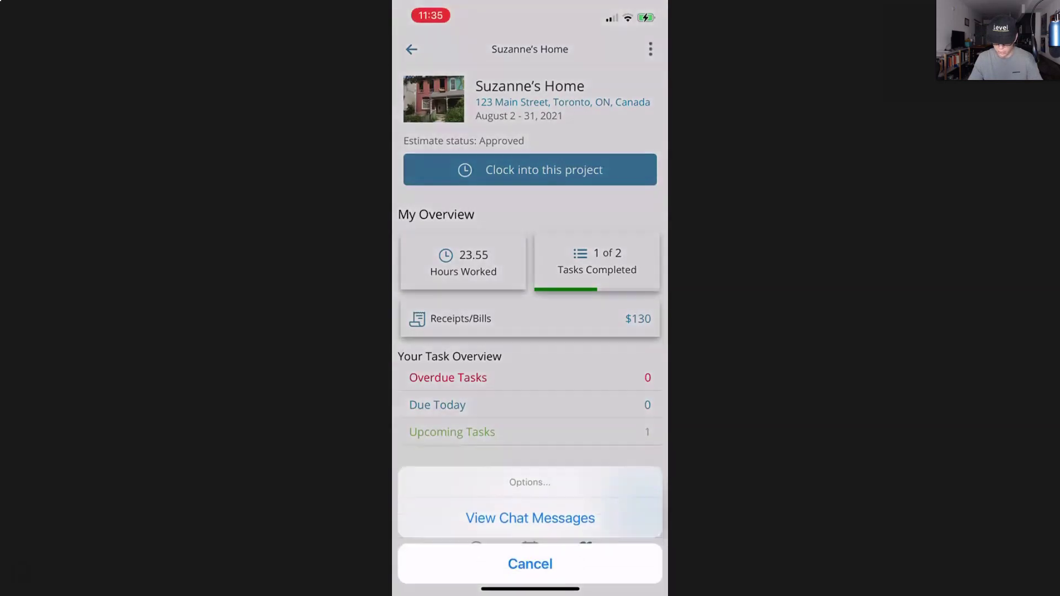
left_click(531, 552)
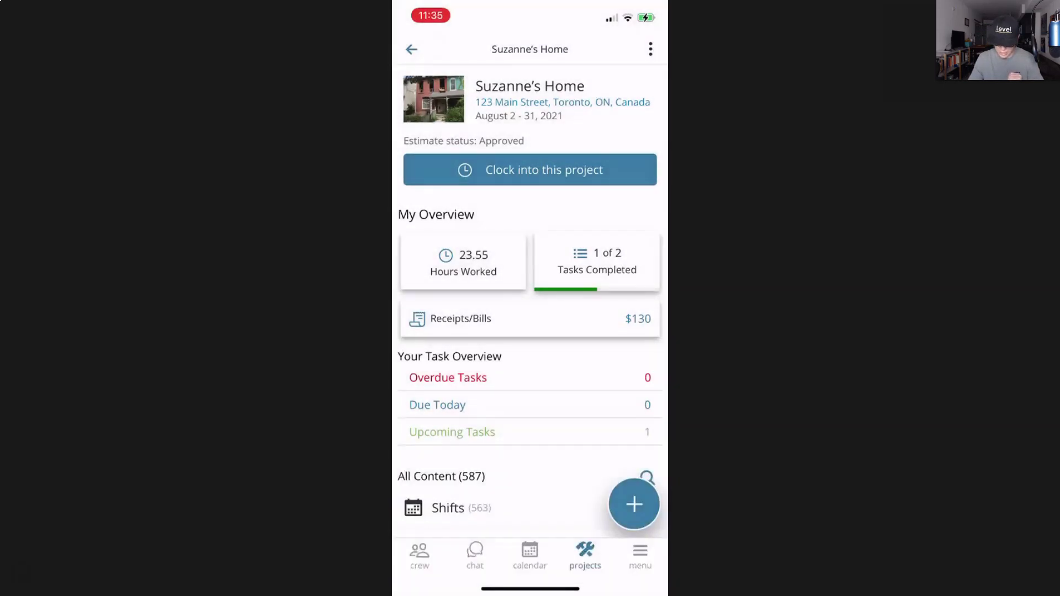
Step: Review the home project's receipts/bills and its clock-in/out records, returning to the content list
scroll(530, 298, "down", 5)
scroll(530, 298, "down", 3)
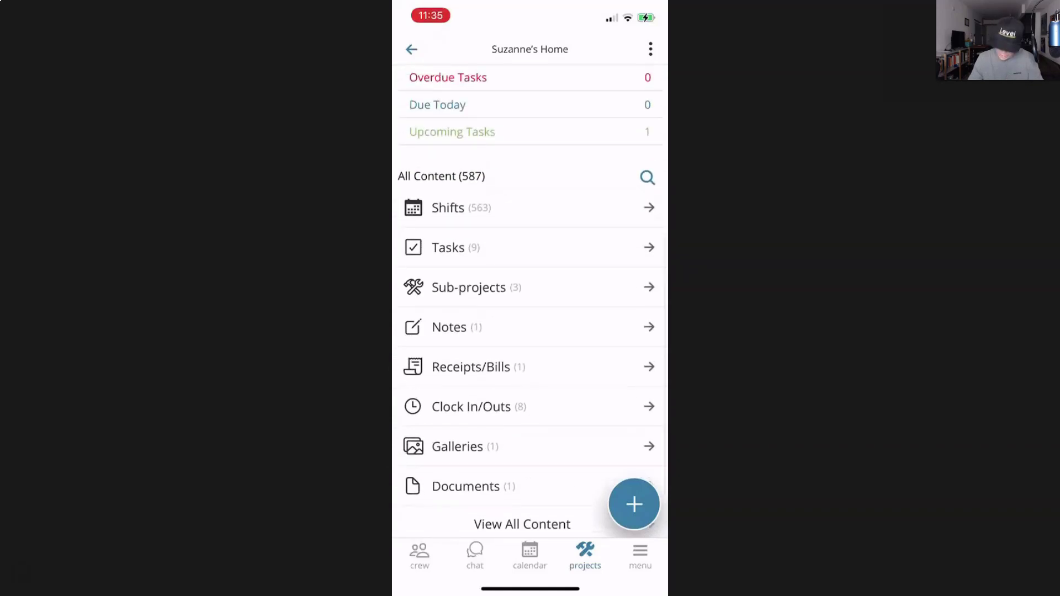
left_click(471, 366)
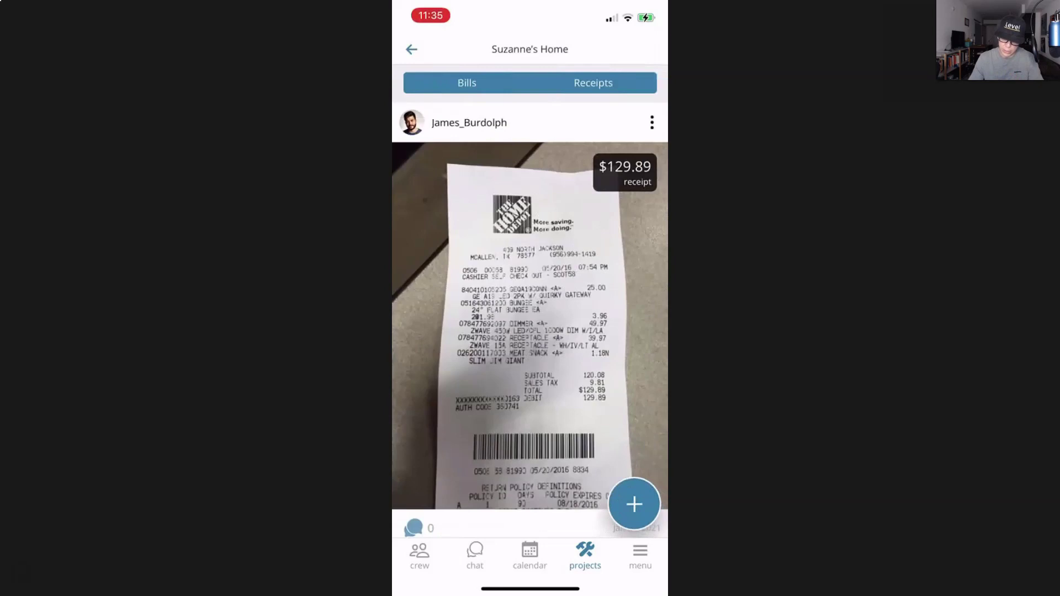
left_click(412, 49)
left_click(471, 406)
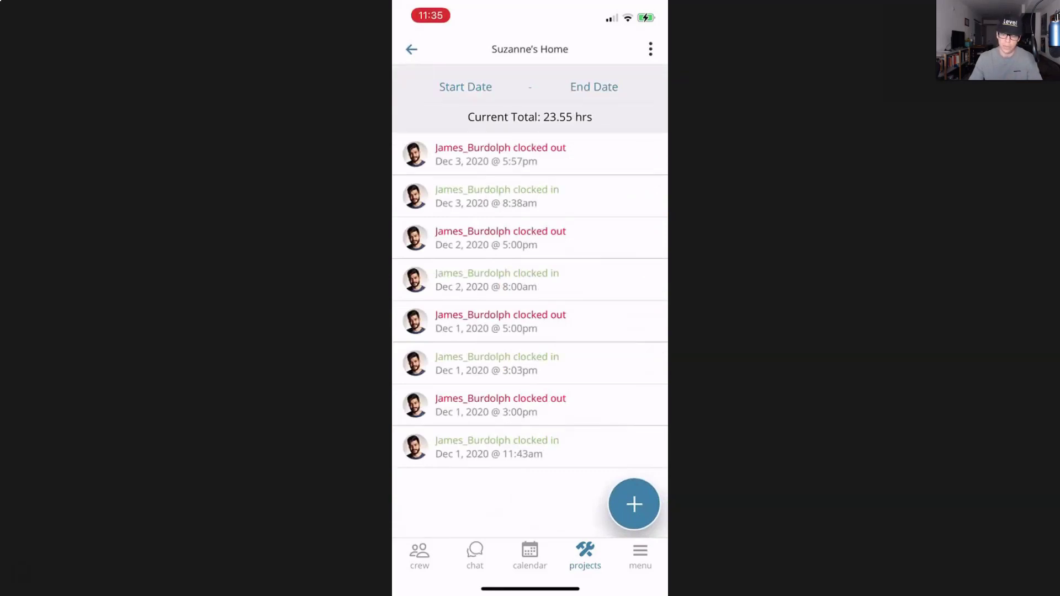
left_click(412, 49)
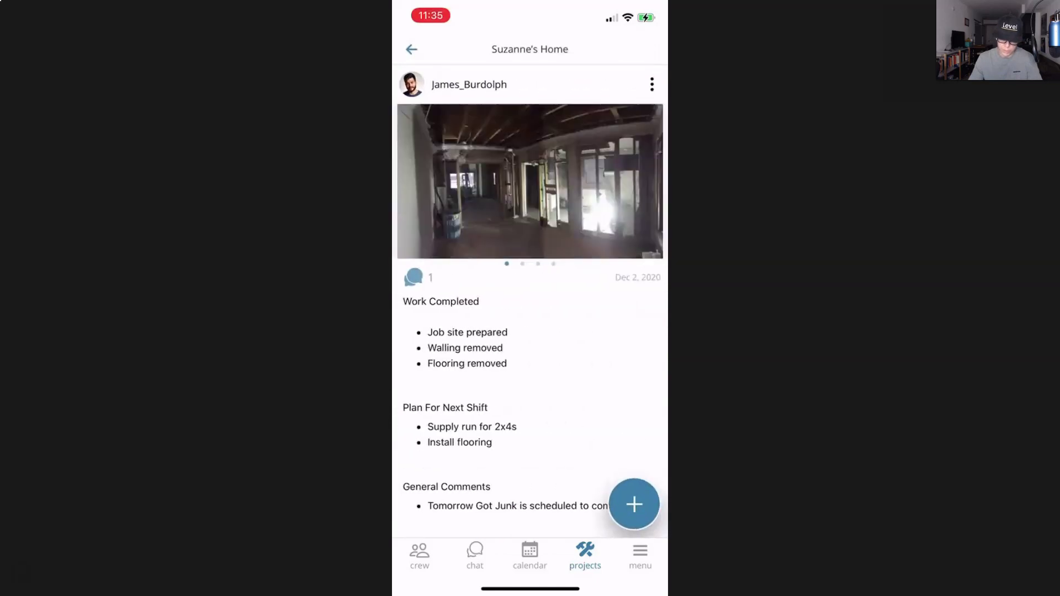
Step: View the home project's gallery post and its estimate document, and return to the content list
left_click(412, 49)
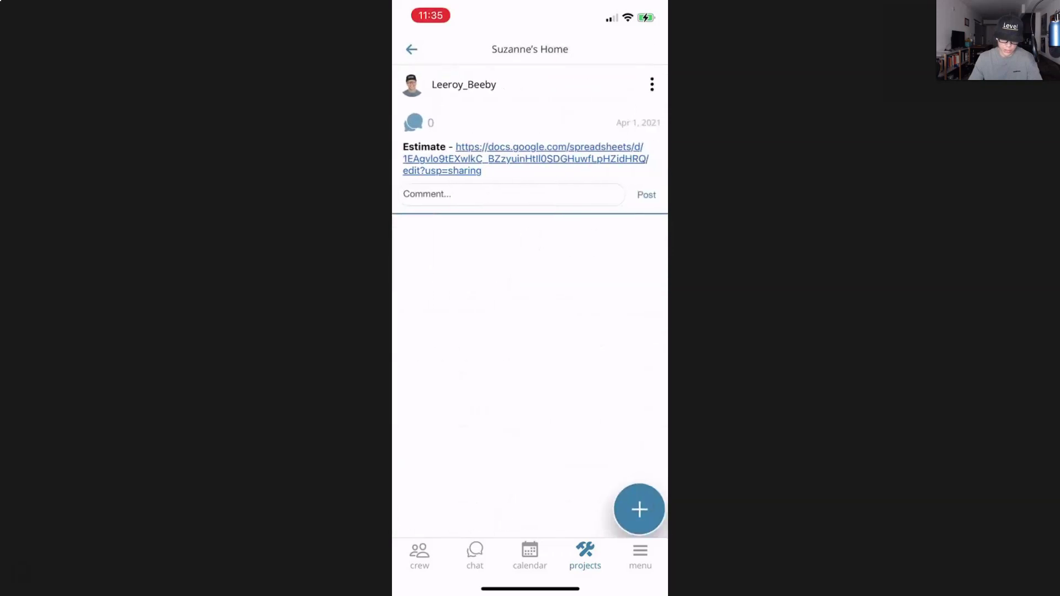
left_click(412, 50)
scroll(530, 298, "down", 2)
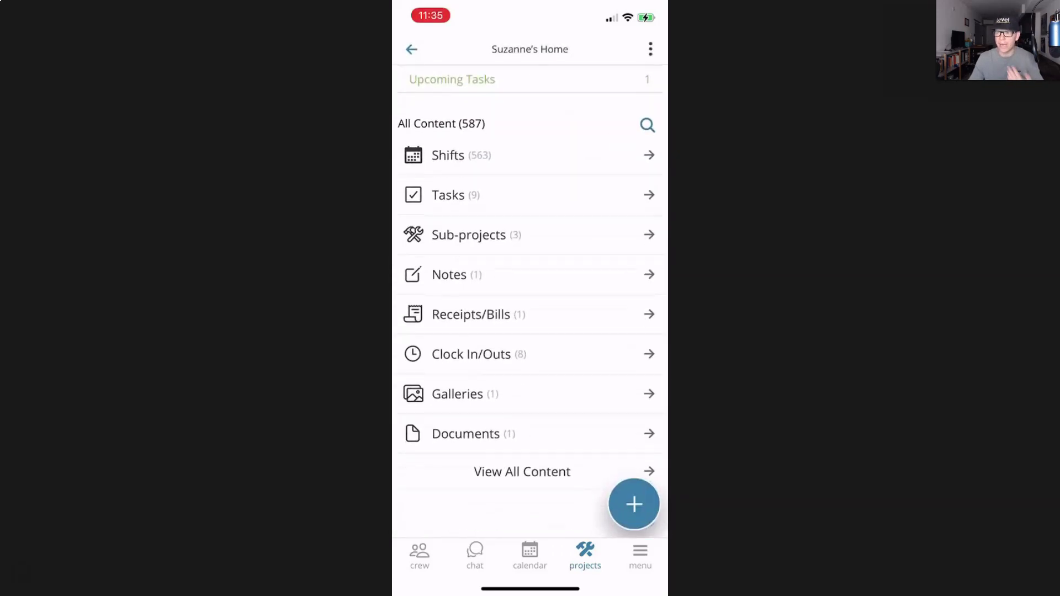
Step: Browse the home project's full content feed down to its end and return to the project overview
left_click(522, 471)
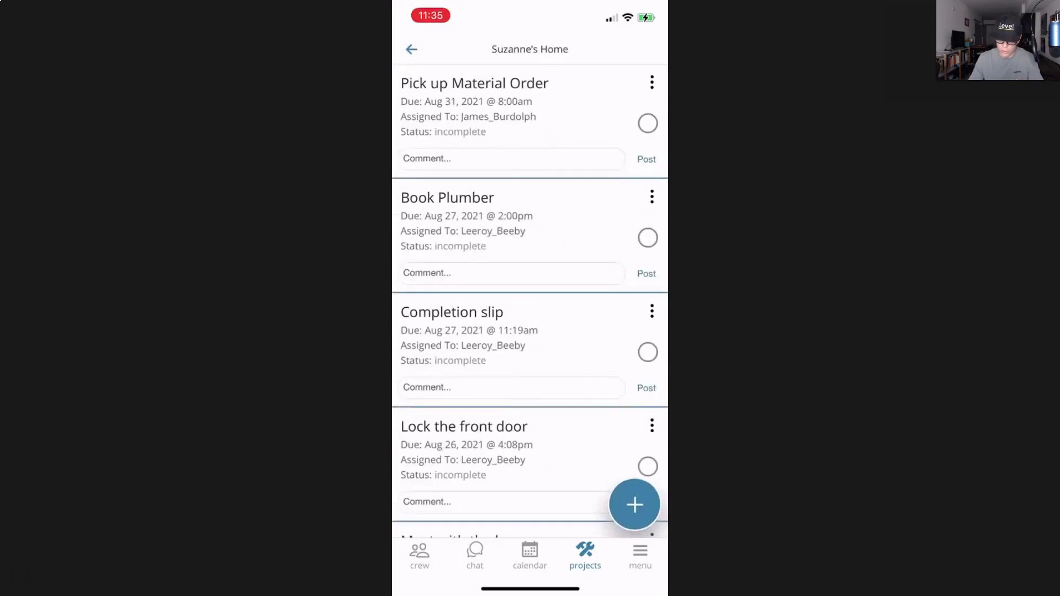
scroll(530, 298, "down", 3)
scroll(531, 299, "down", 9)
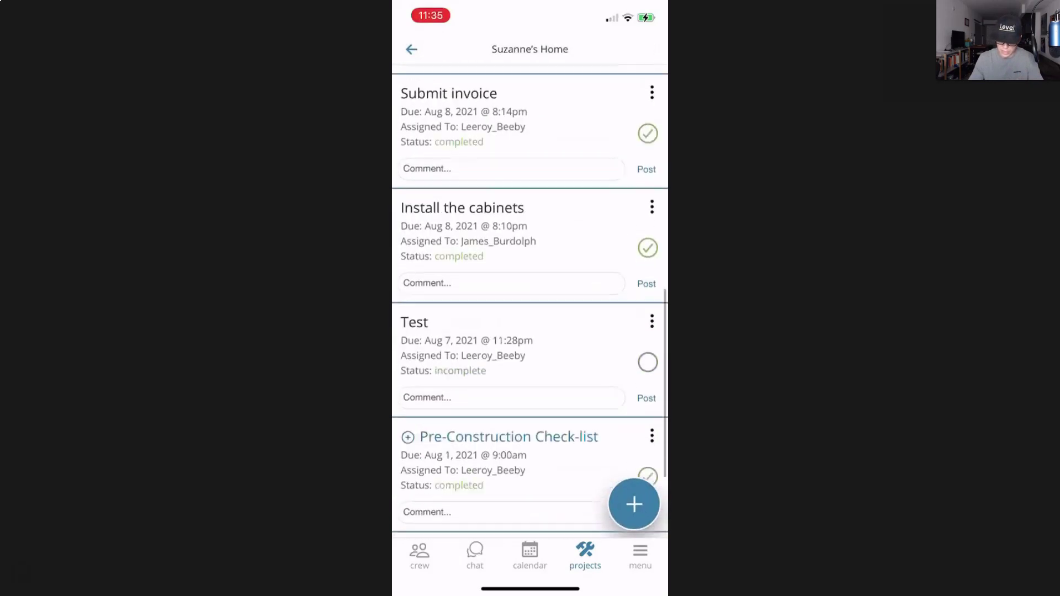
left_click(530, 451)
scroll(530, 298, "down", 6)
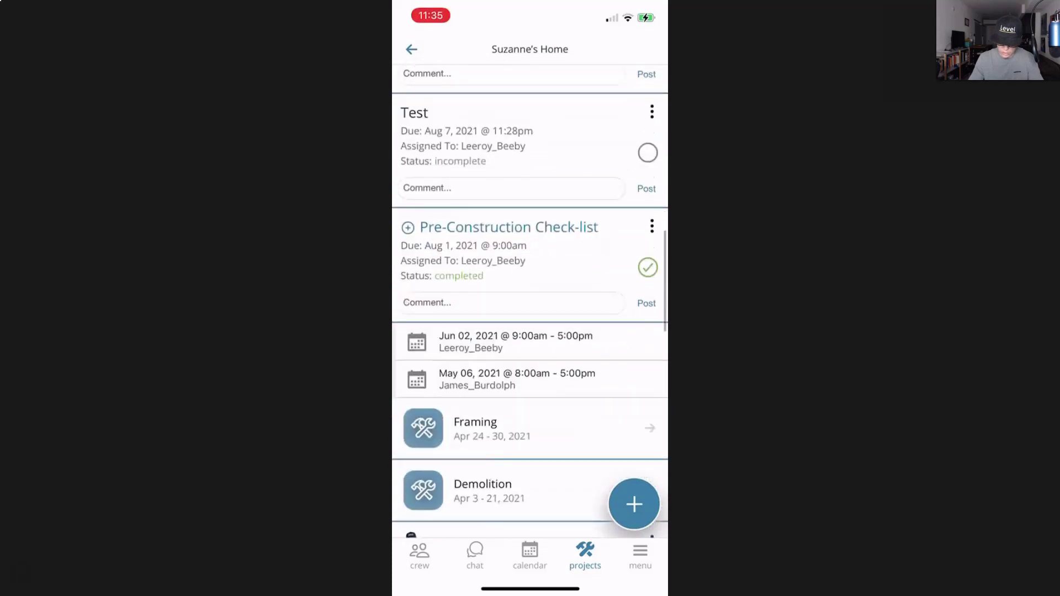
scroll(530, 298, "down", 7)
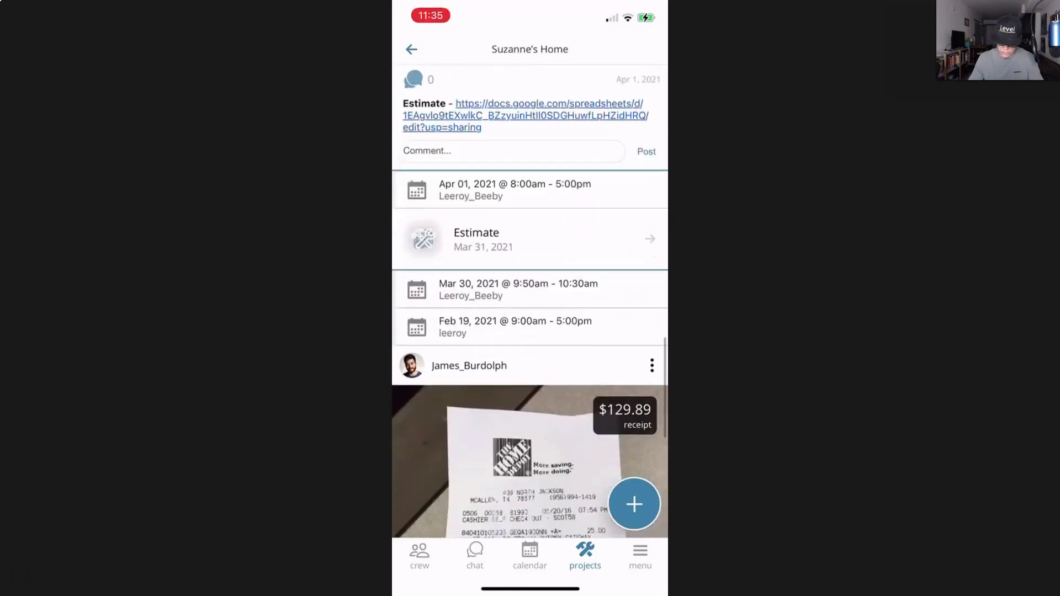
scroll(530, 298, "down", 5)
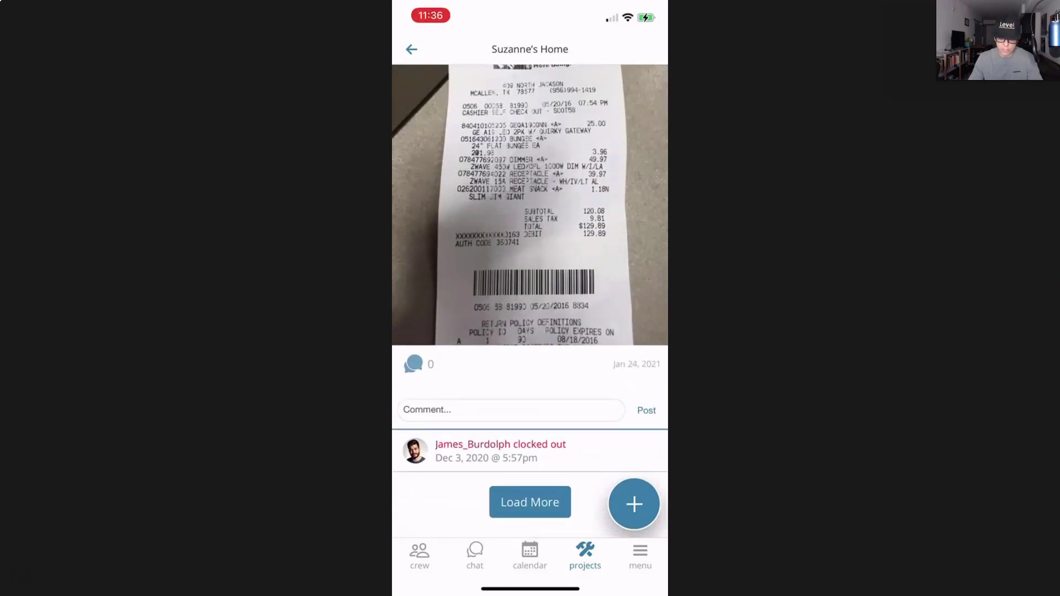
left_click_drag(420, 221, 635, 221)
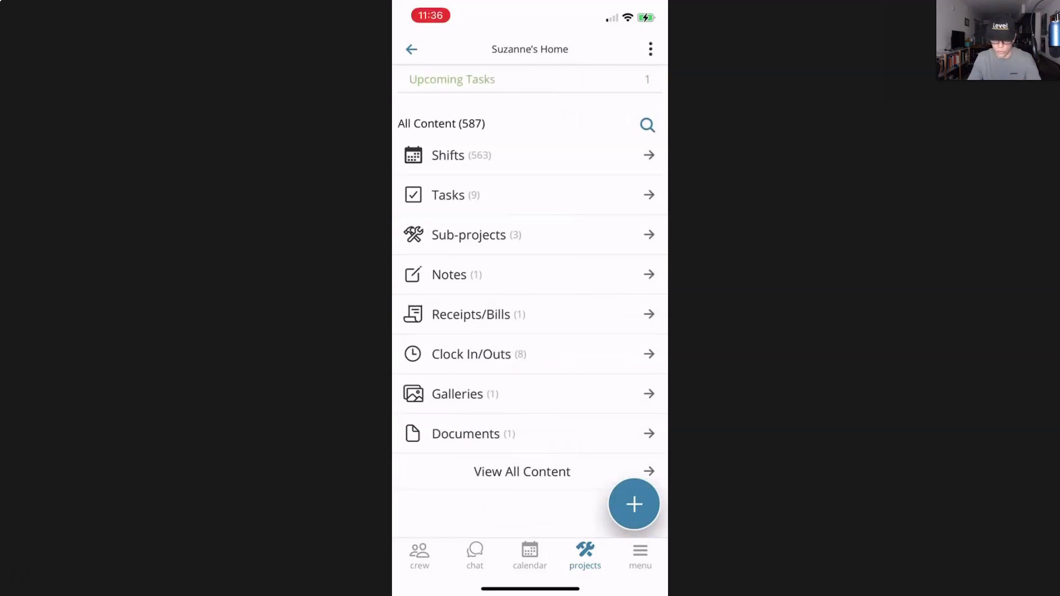
scroll(530, 298, "up", 6)
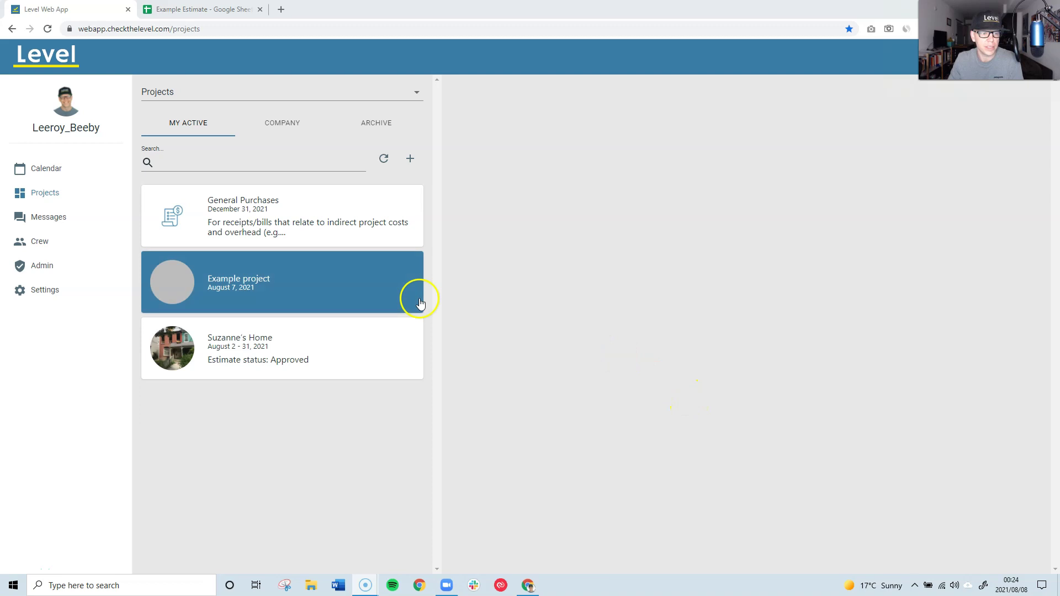
Step: Switch to the Level web app and review the Example project's overview of hours, tasks, receipts and payments
left_click(311, 295)
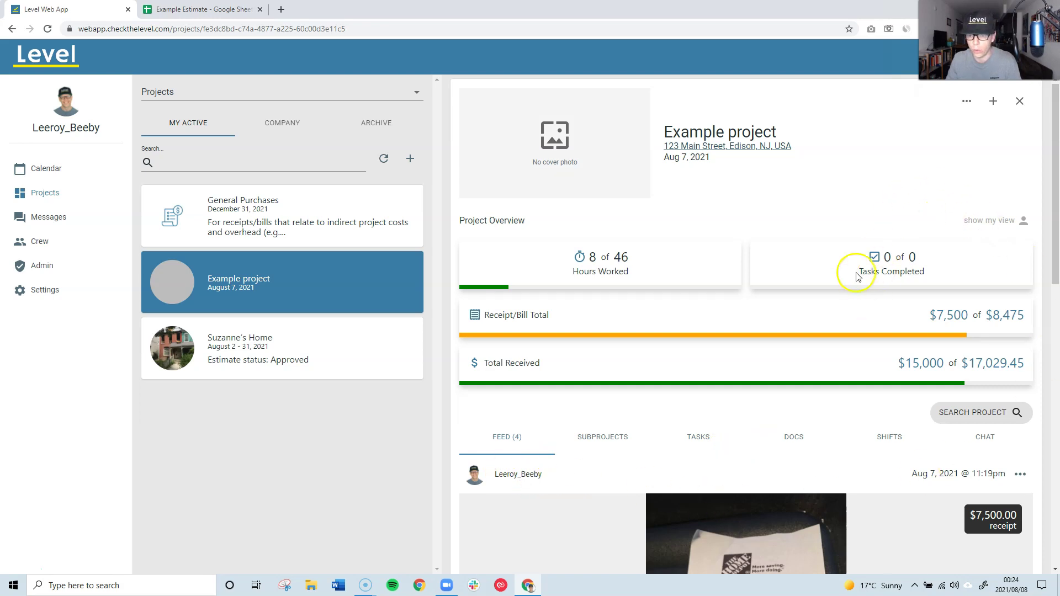
scroll(810, 247, "down", 1)
scroll(810, 247, "up", 1)
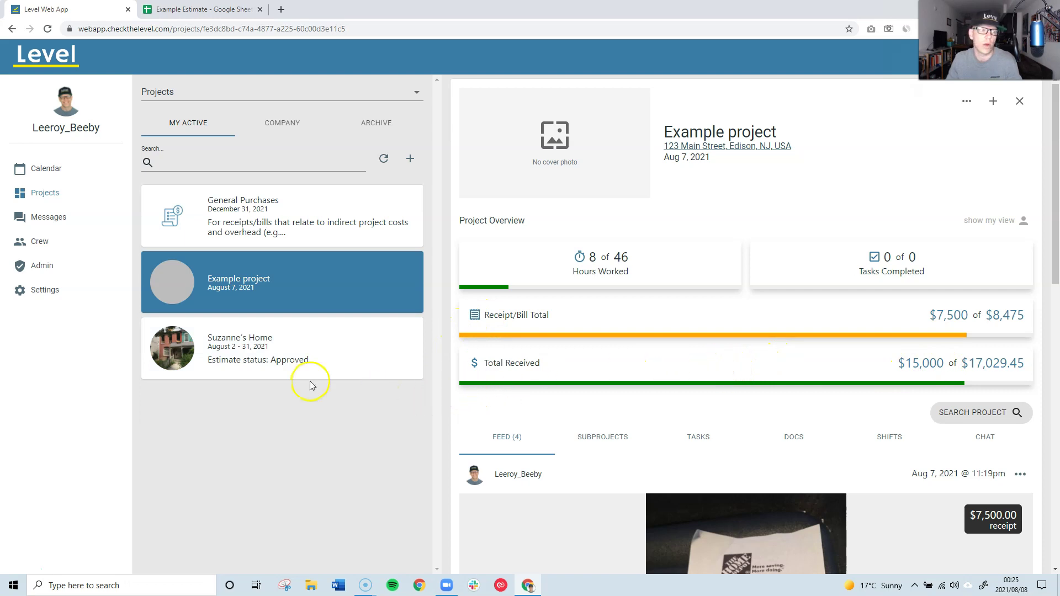
Step: Open the admin time-tracking records for all projects and filter them to the first crew member's username
left_click(44, 269)
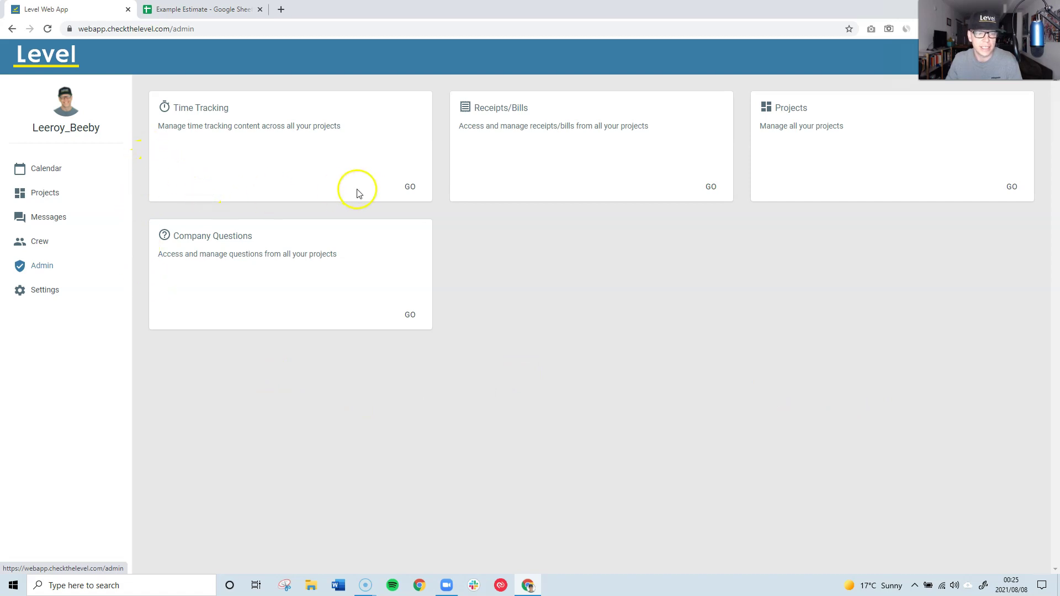
left_click(410, 188)
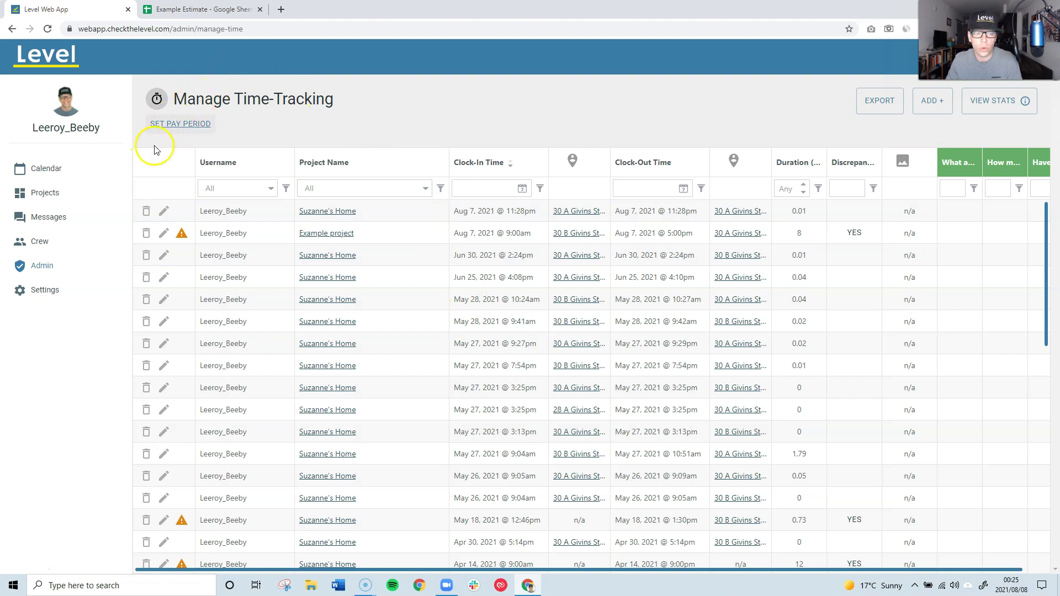
left_click(272, 191)
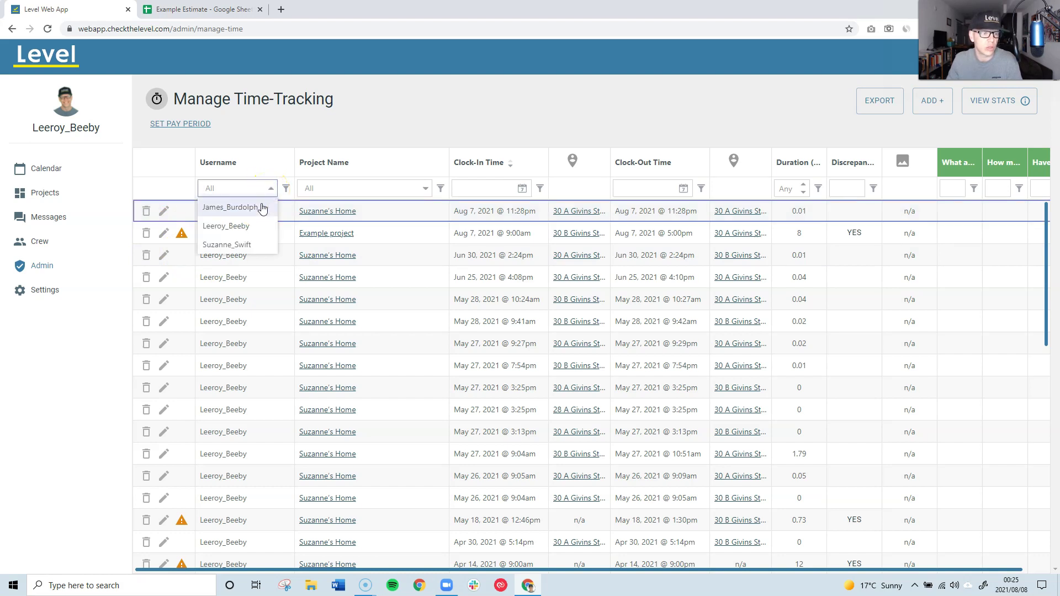
left_click(249, 207)
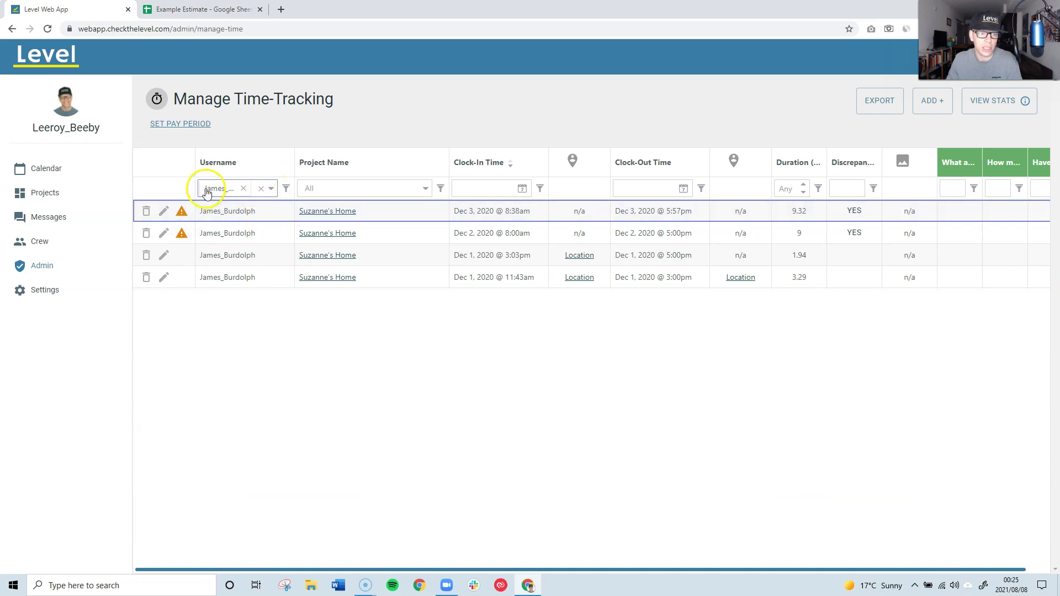
Step: View the statistics for the filtered time entries and clear the username filter
left_click(985, 108)
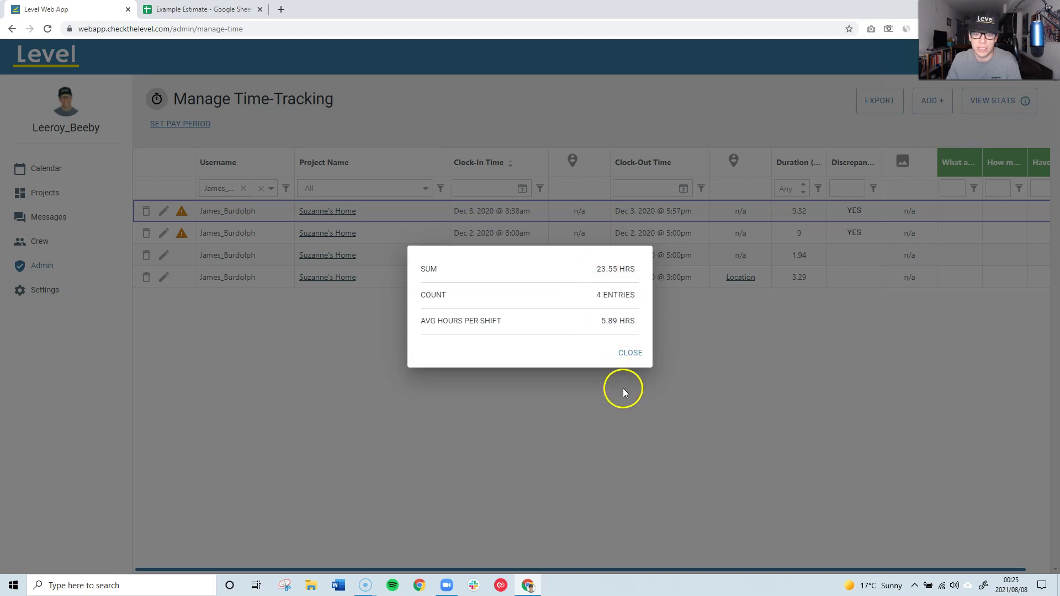
left_click(643, 356)
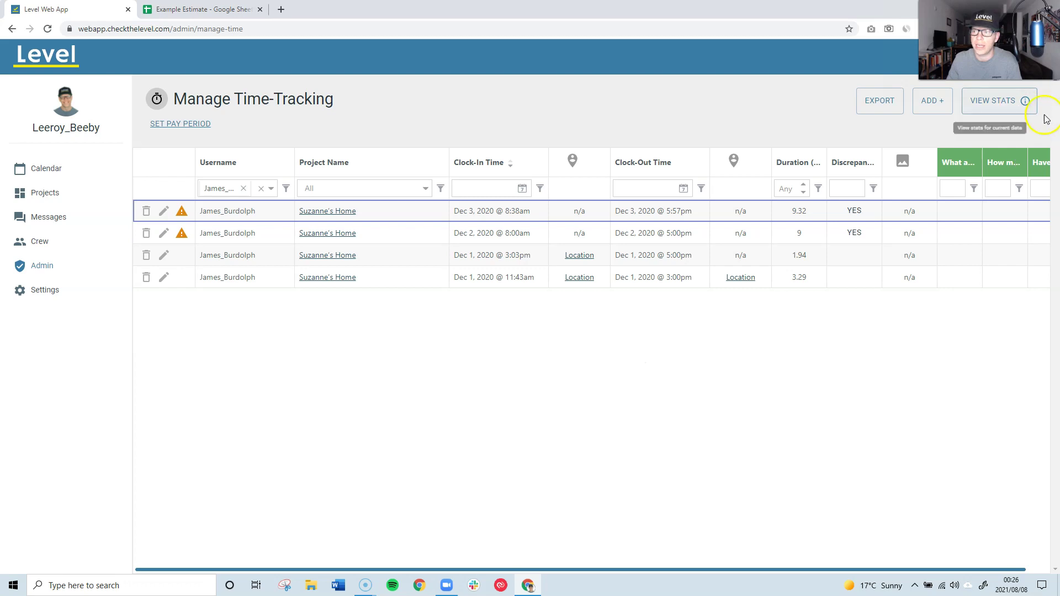
left_click(243, 188)
Step: Set the first day of the pay period to Monday, March 1, 2021
left_click(182, 125)
left_click(194, 138)
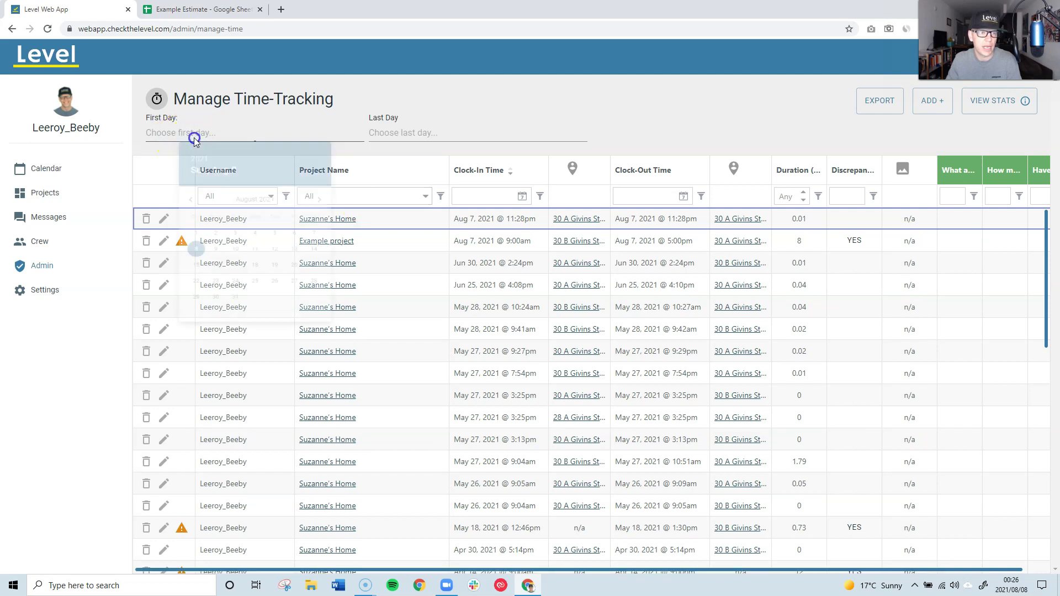
left_click(185, 215)
left_click(185, 215)
left_click(185, 215)
left_click(185, 215)
left_click(185, 215)
left_click(211, 255)
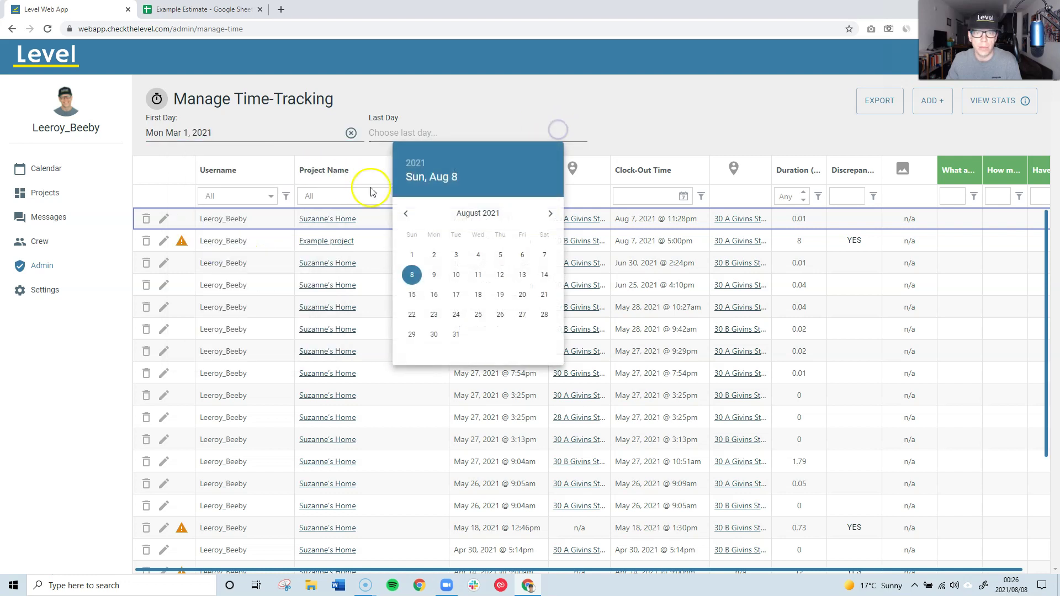
Step: Set the last day of the pay period to Friday, March 5, 2021
left_click(407, 214)
left_click(408, 214)
left_click(409, 215)
left_click(408, 214)
left_click(408, 215)
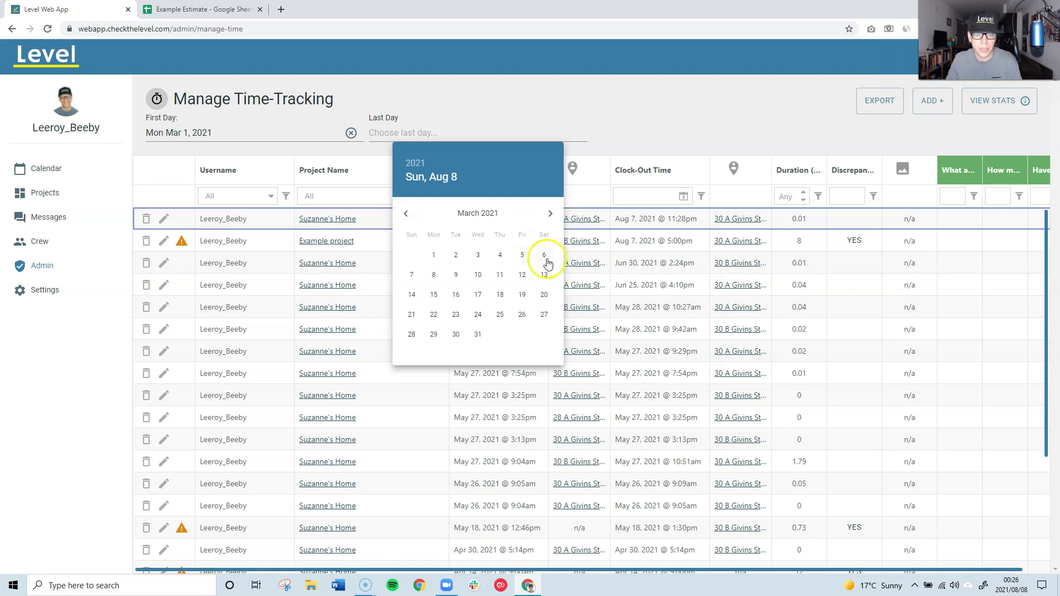
left_click(522, 256)
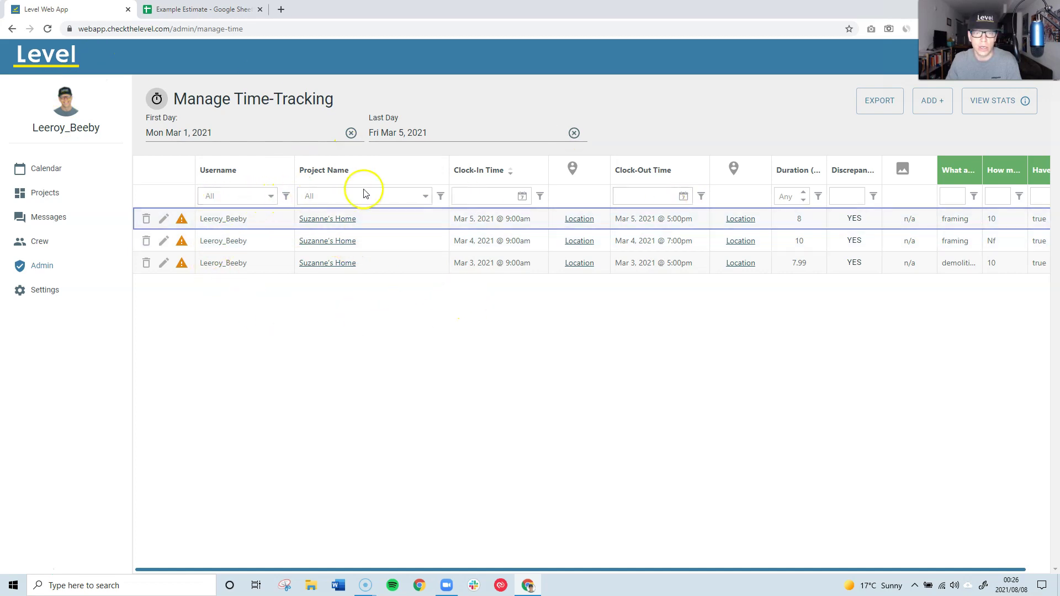
Step: View the pay period's statistics and inspect the discrepancy details of the March 5 time entry without editing it
left_click(988, 102)
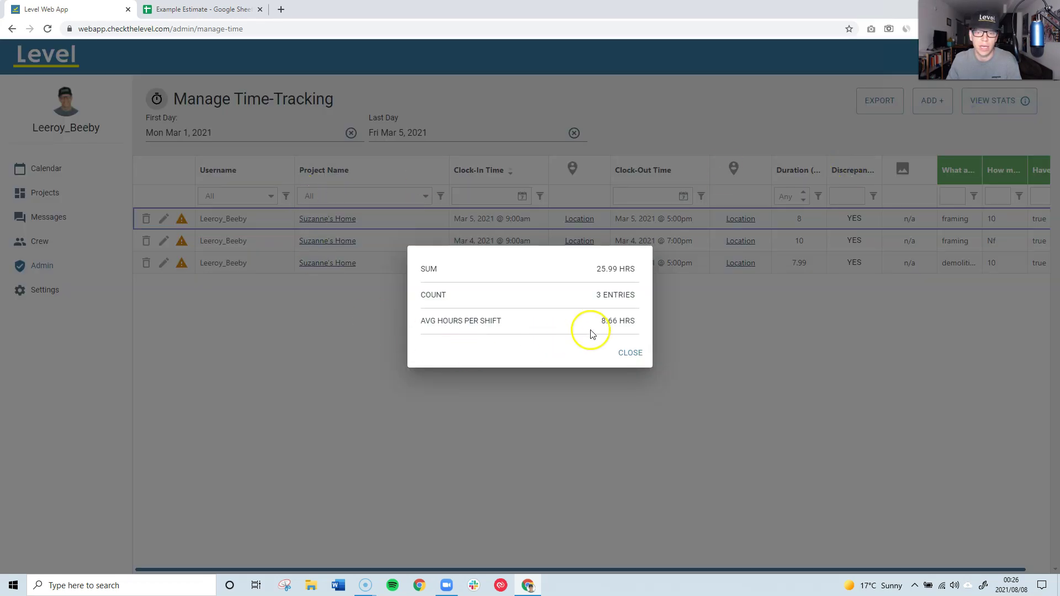
left_click(631, 352)
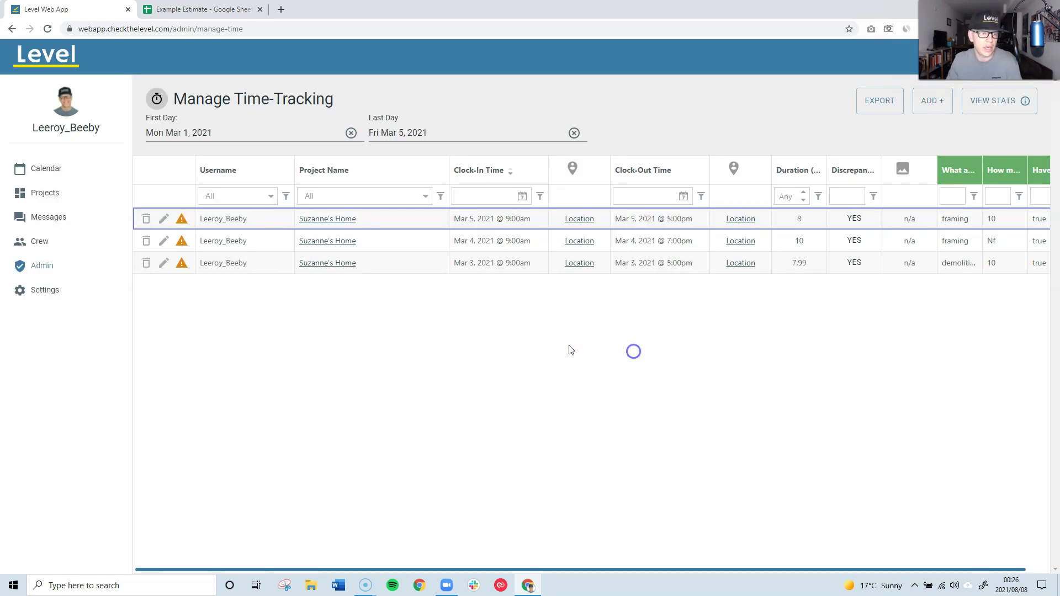
left_click(184, 221)
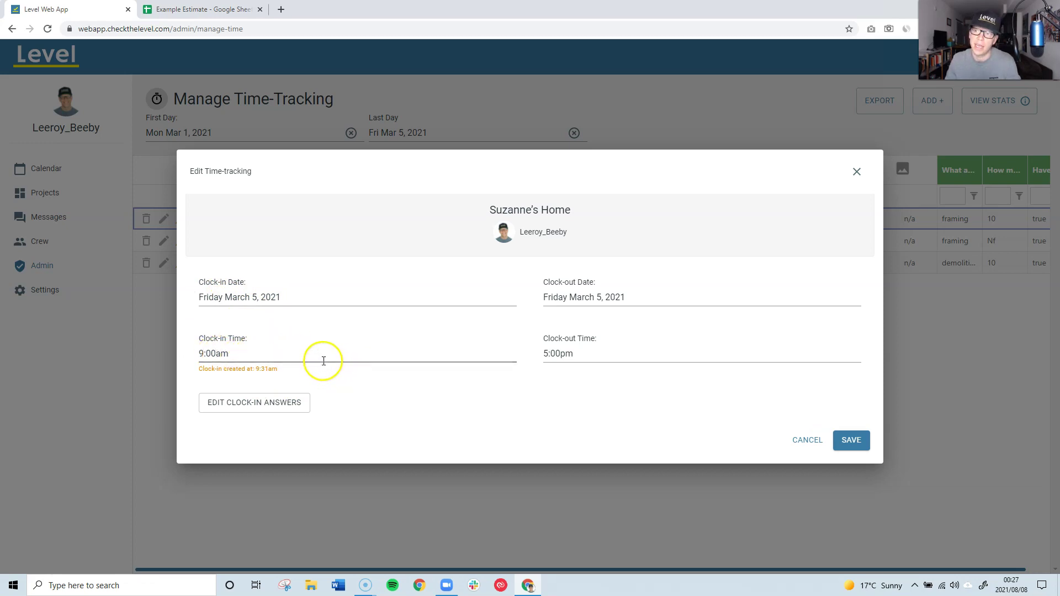
left_click(851, 174)
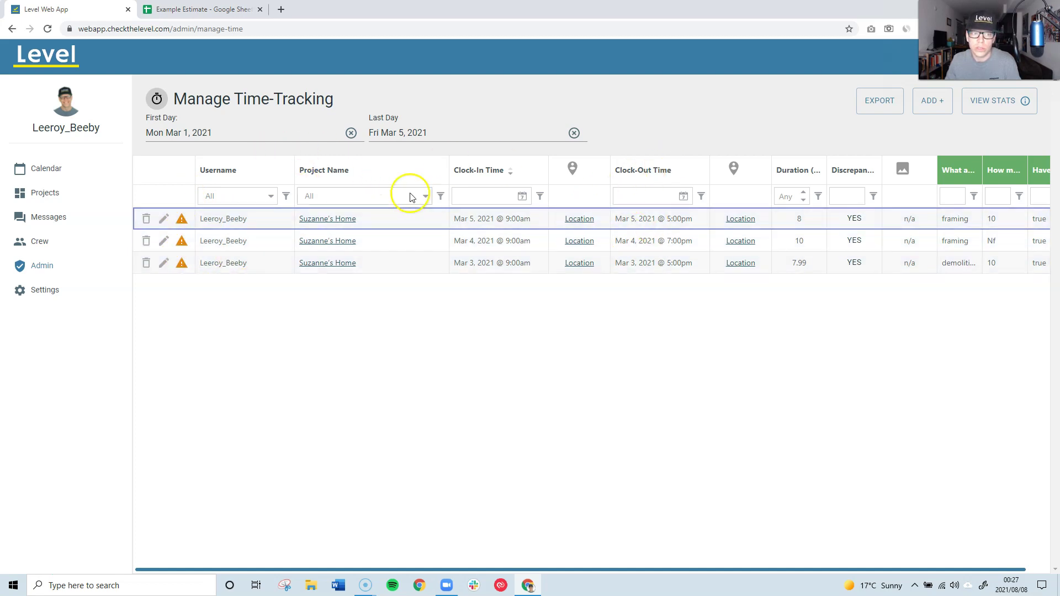
Step: Clear the first and last day of the pay period so entries from all dates are listed
left_click(575, 134)
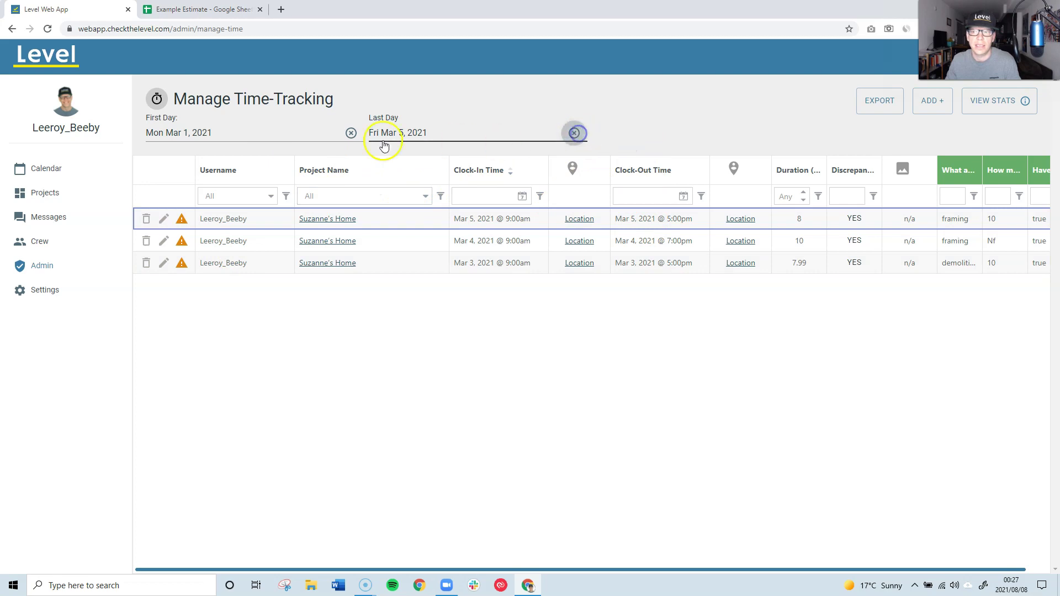
left_click(351, 133)
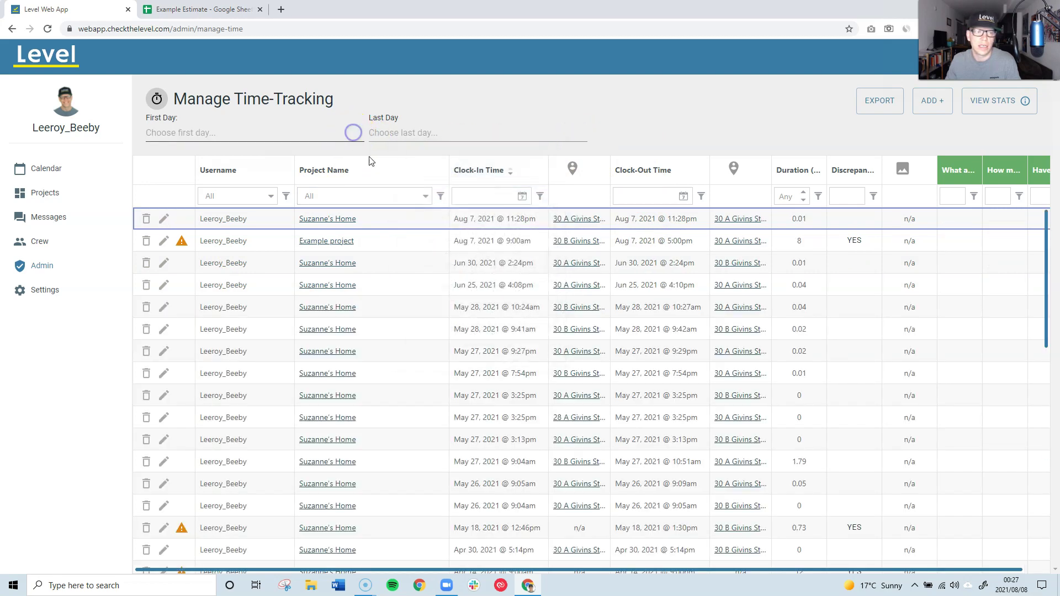
left_click(632, 114)
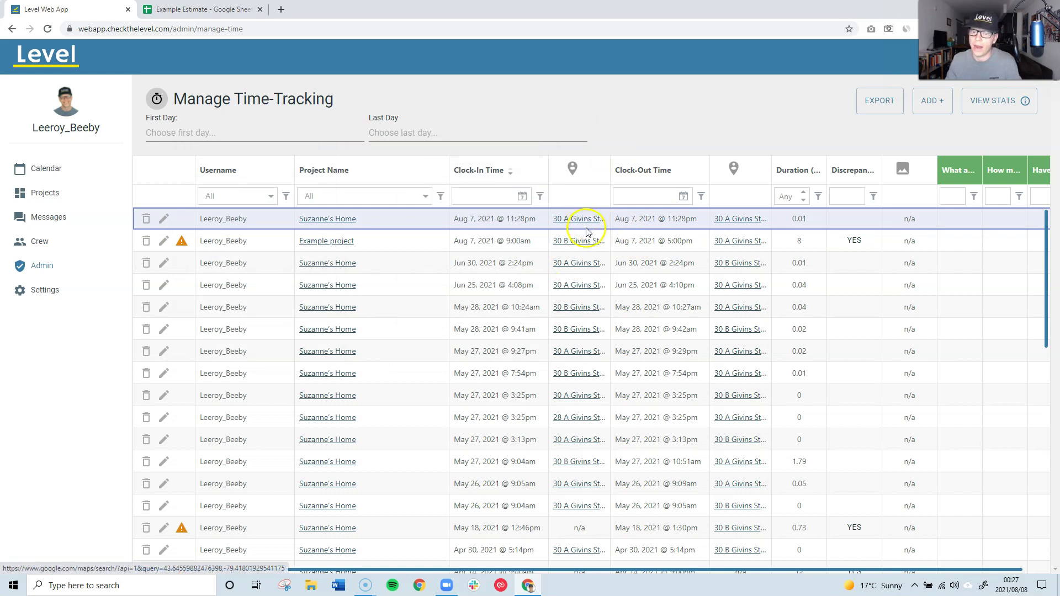
Step: View the clock-in location of the August 7, 2021 11:28pm time entry on the map and return to the time-tracking list
left_click(586, 224)
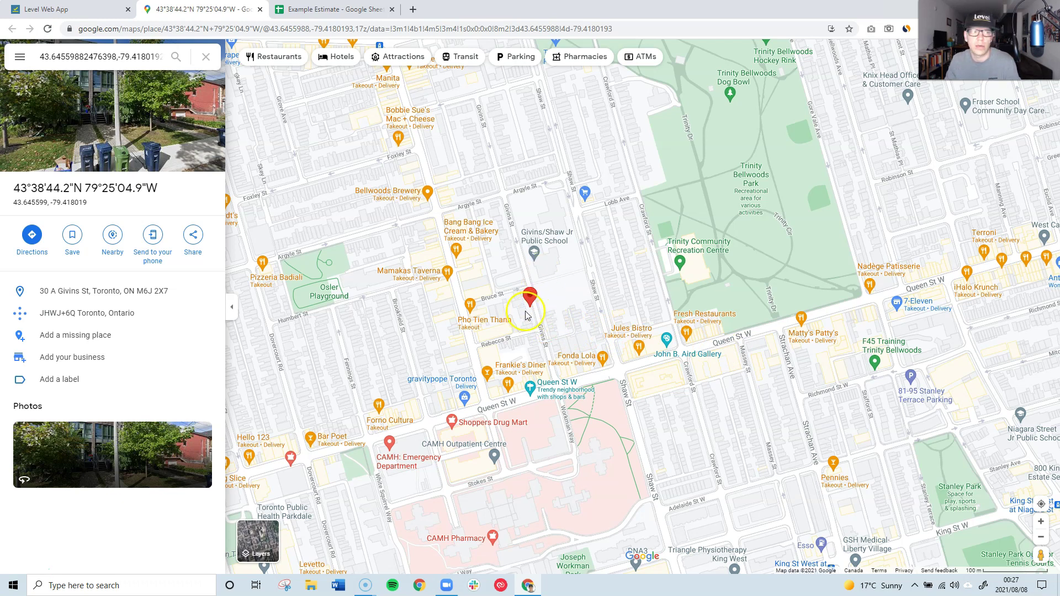
left_click(73, 10)
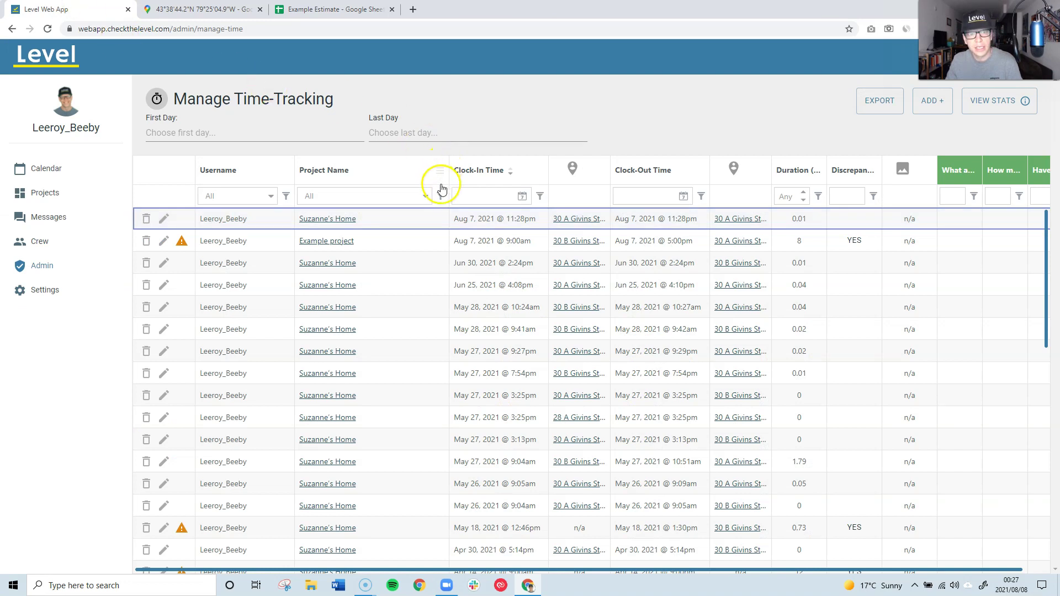
Step: Filter the time entries by the project Suzanne's Home and view the statistics for them
left_click(426, 208)
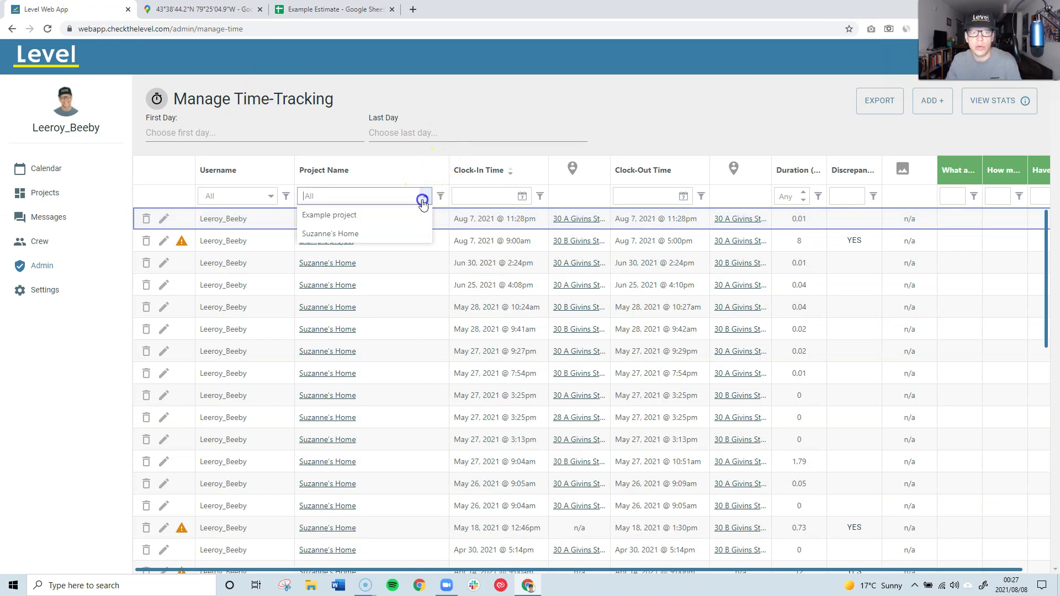
left_click(359, 233)
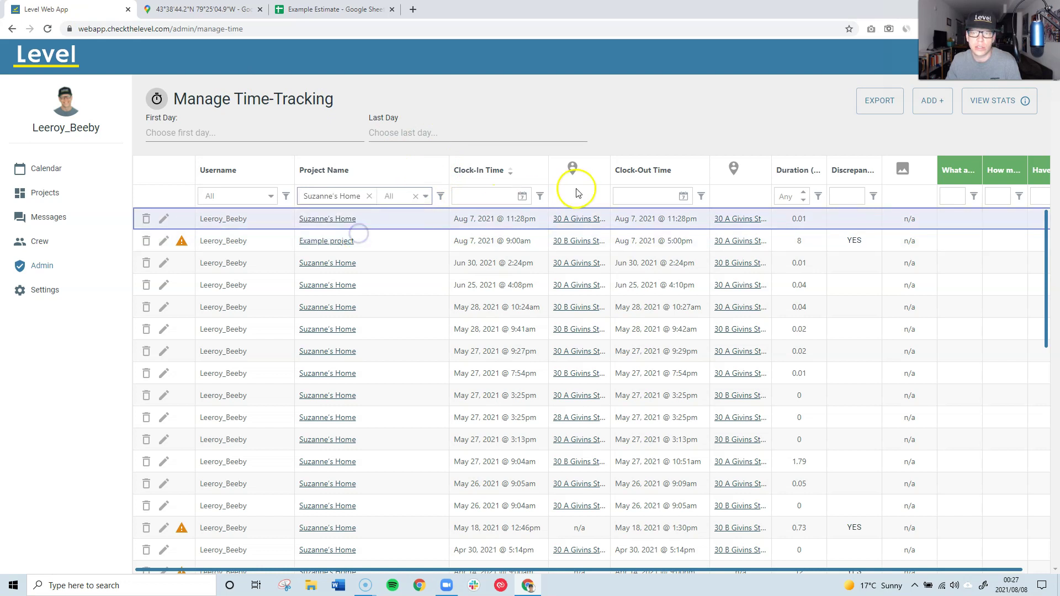
left_click(991, 111)
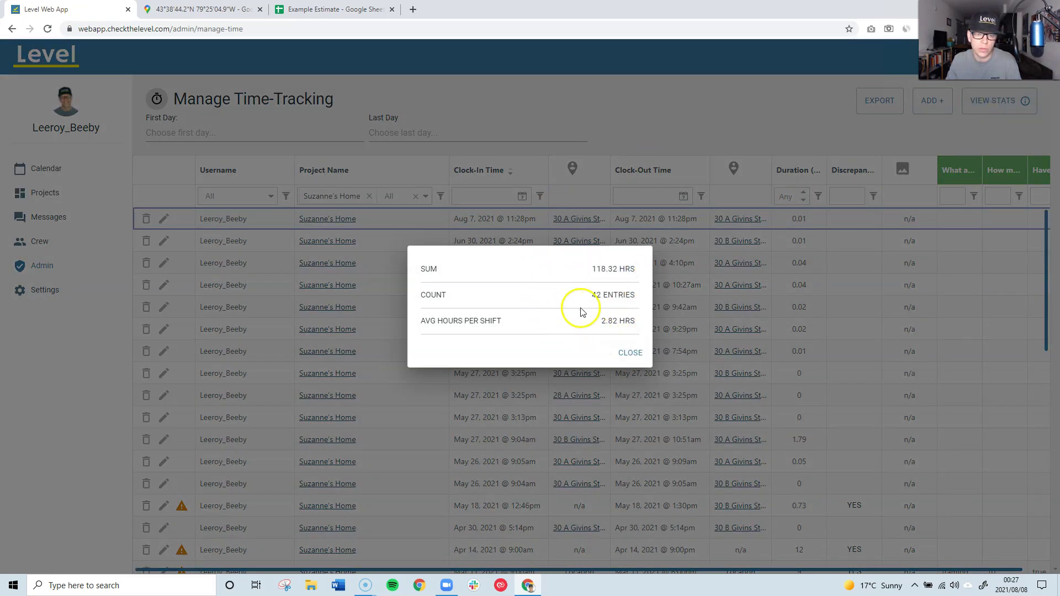
left_click(637, 361)
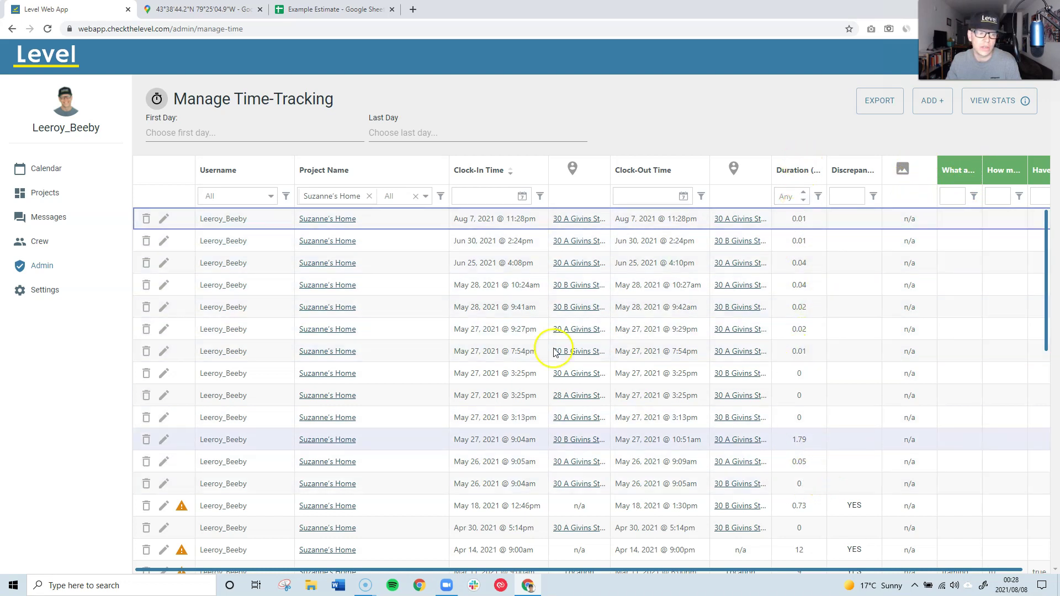
left_click(164, 221)
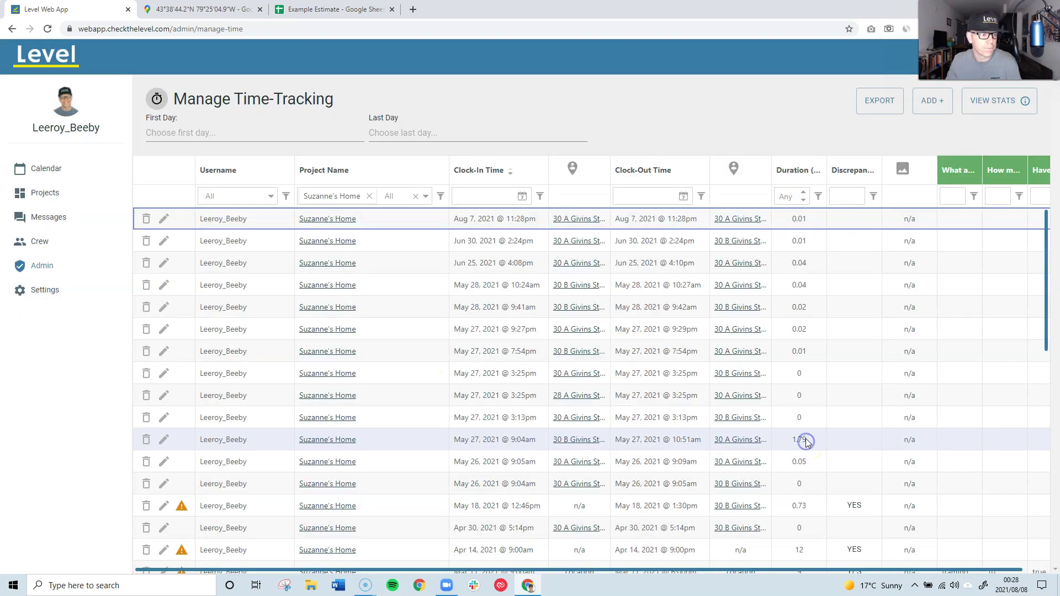
left_click(807, 442)
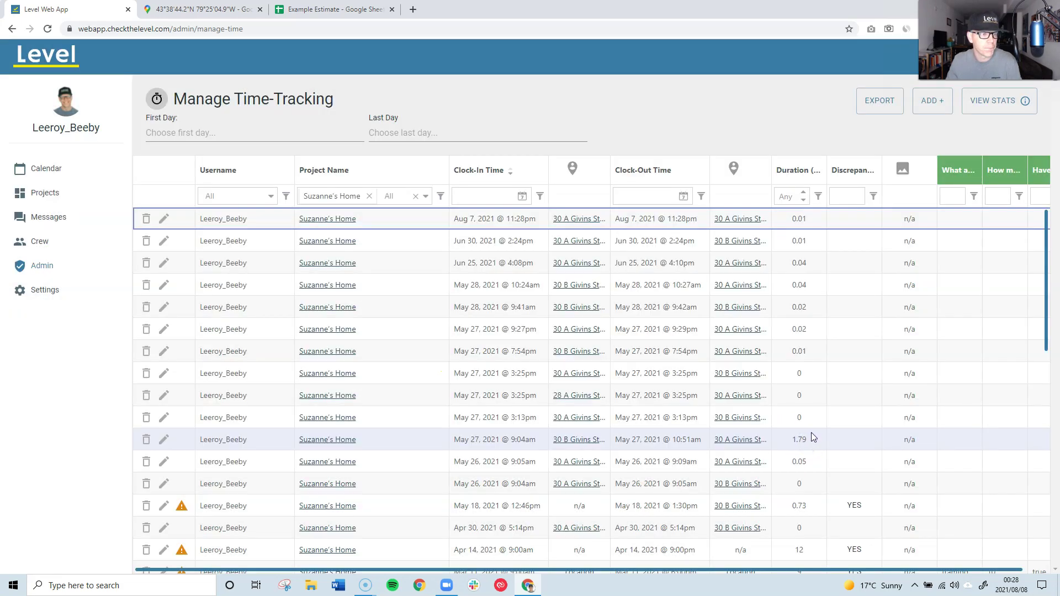
Step: Open the admin receipts/bills management and browse the receipt details, starting with the Example project receipt and moving forward through three more
left_click(42, 265)
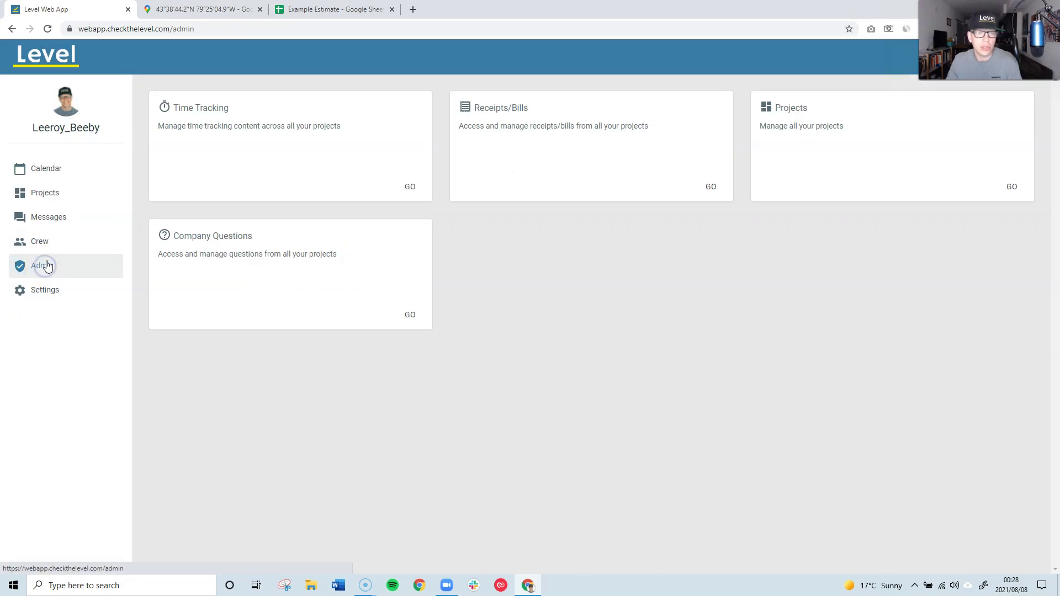
left_click(712, 188)
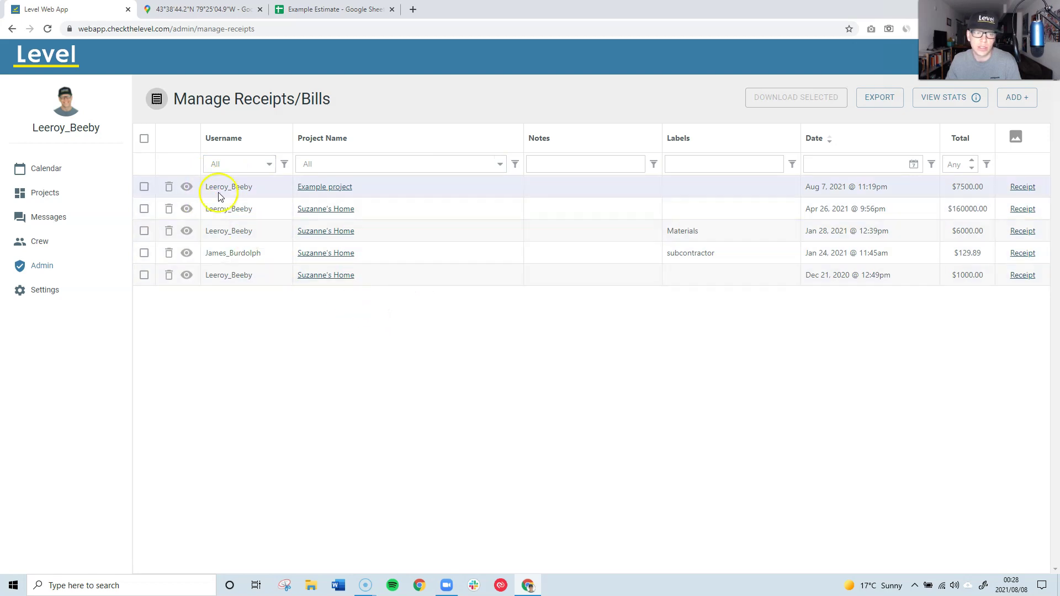
left_click(188, 188)
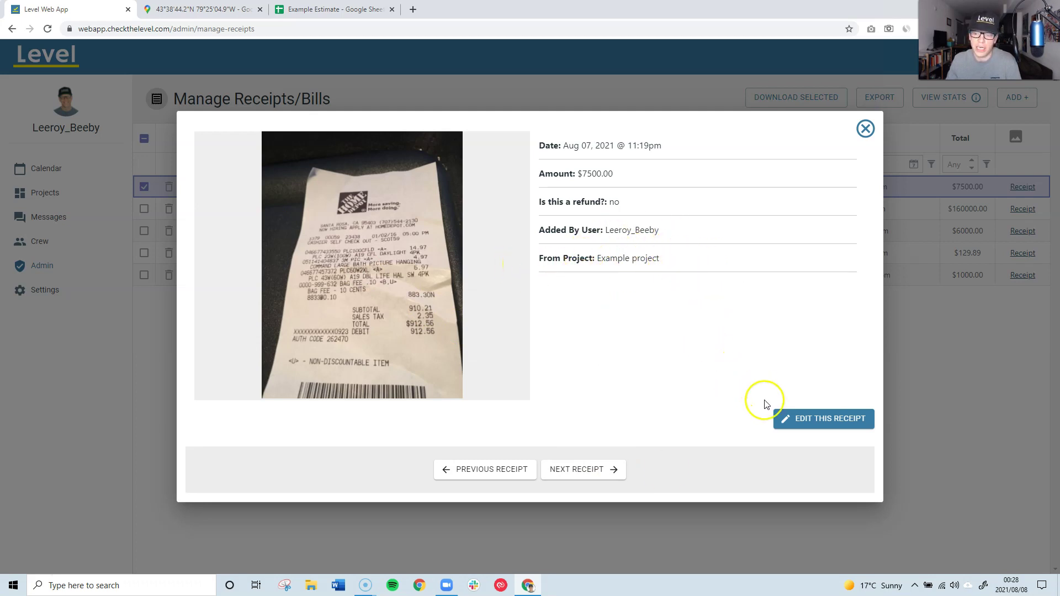
left_click(592, 467)
left_click(593, 468)
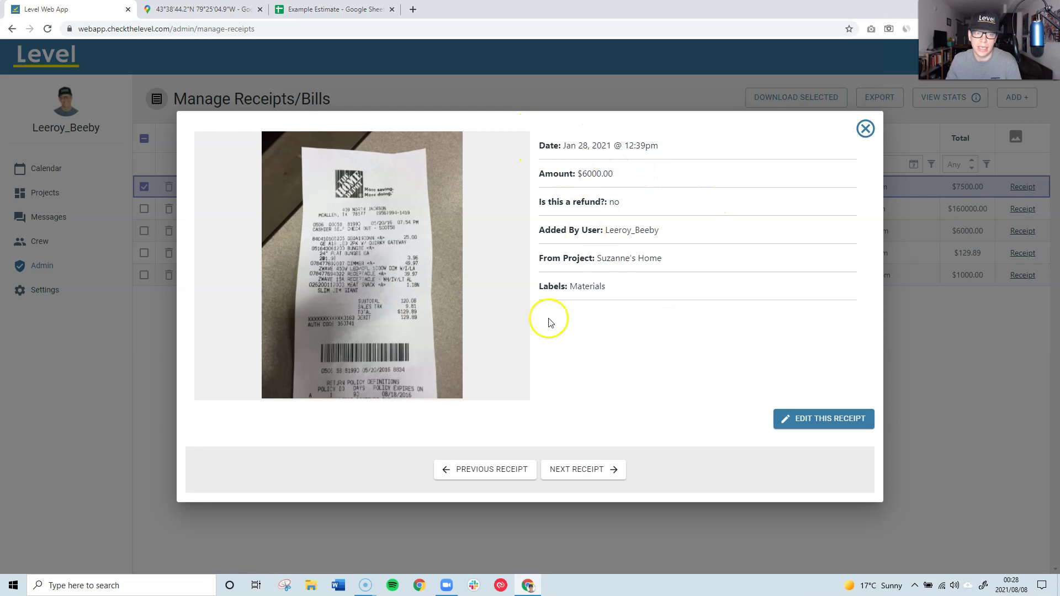
left_click(590, 468)
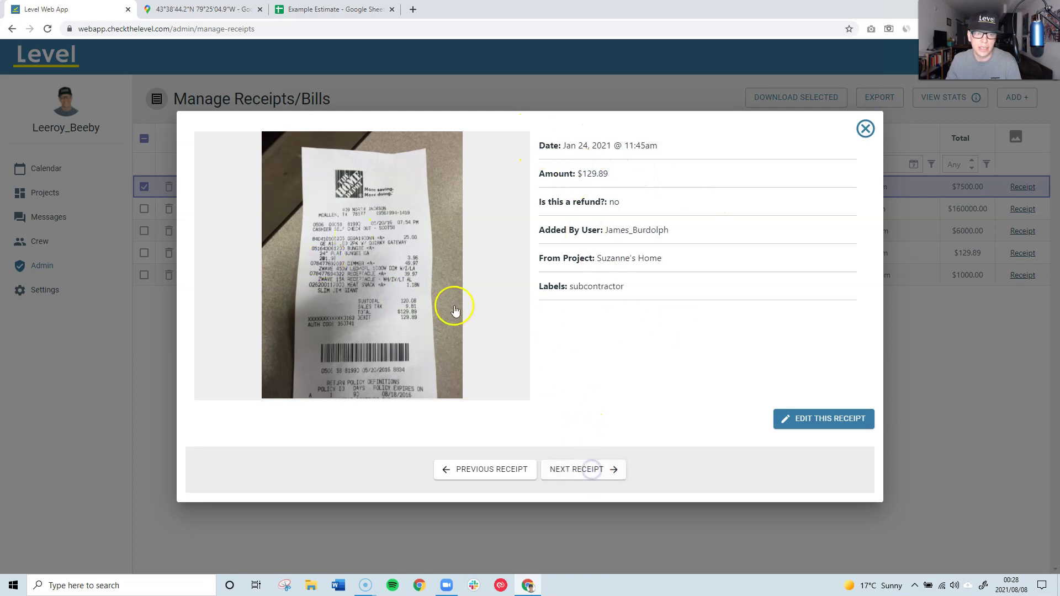
left_click(866, 130)
Step: Select the receipts dated August 7, April 26 and January 28, 2021 together in the receipts/bills list
left_click(779, 102)
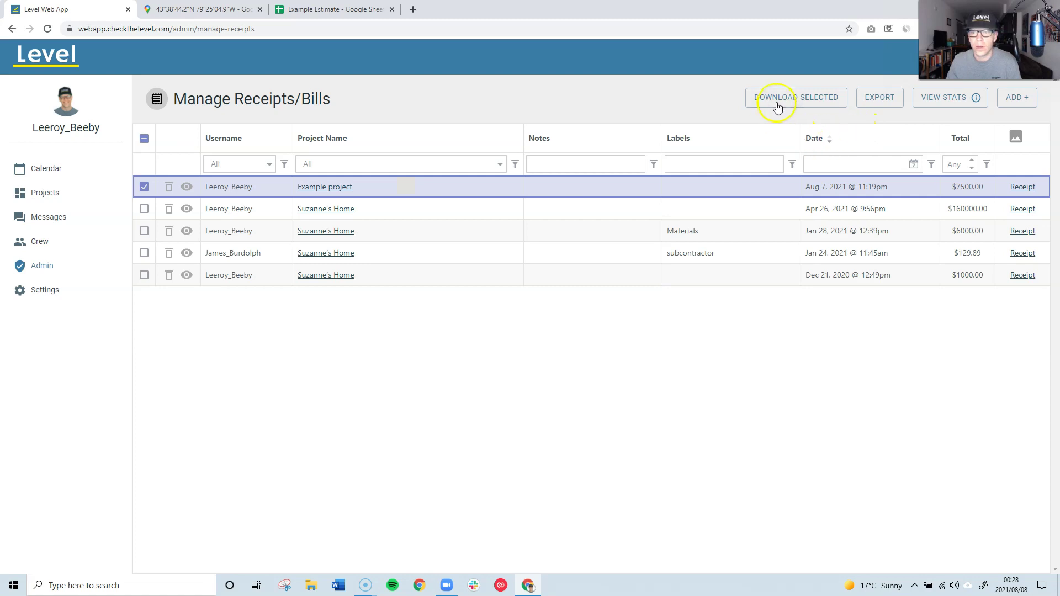
left_click(202, 184)
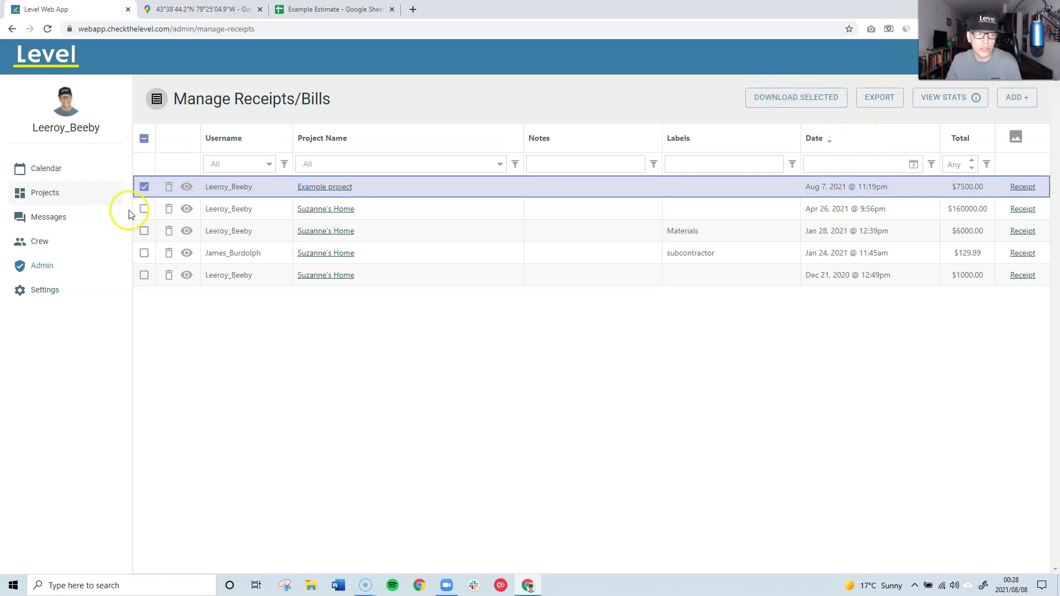
left_click(143, 209)
left_click(145, 233)
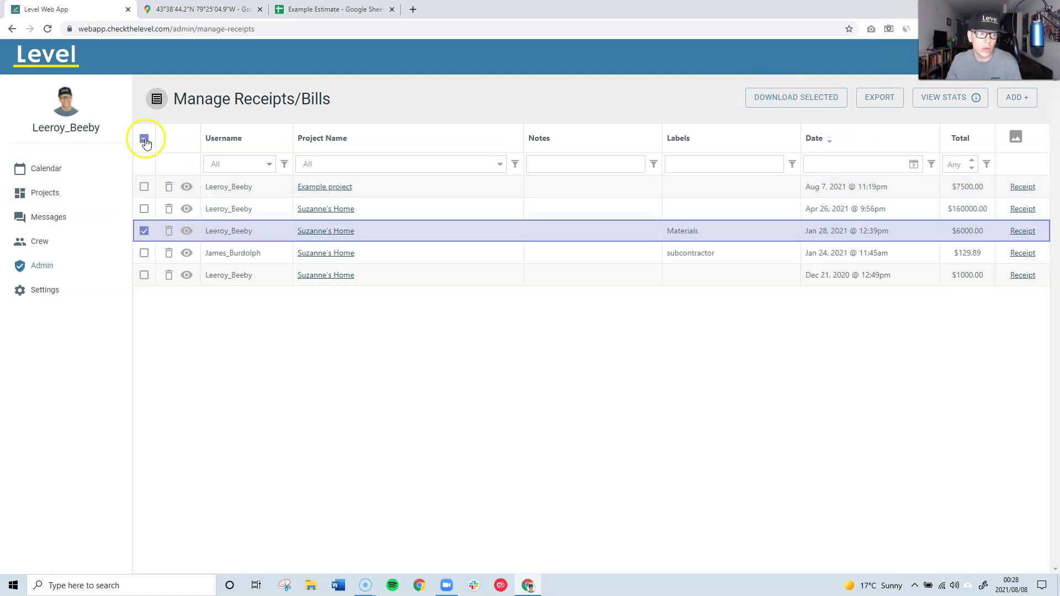
left_click(144, 209)
left_click(144, 187)
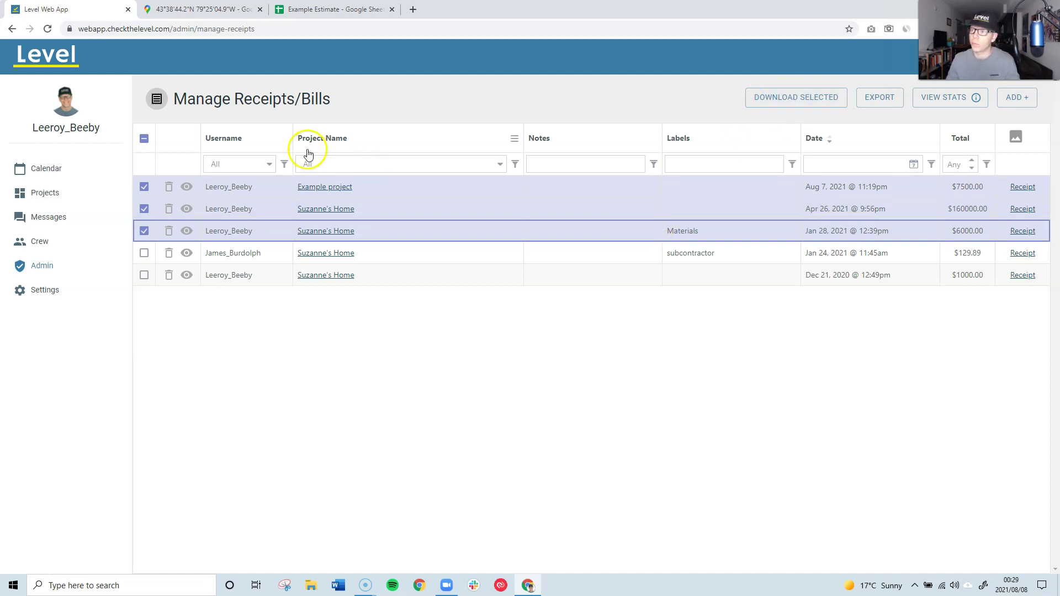
left_click(533, 72)
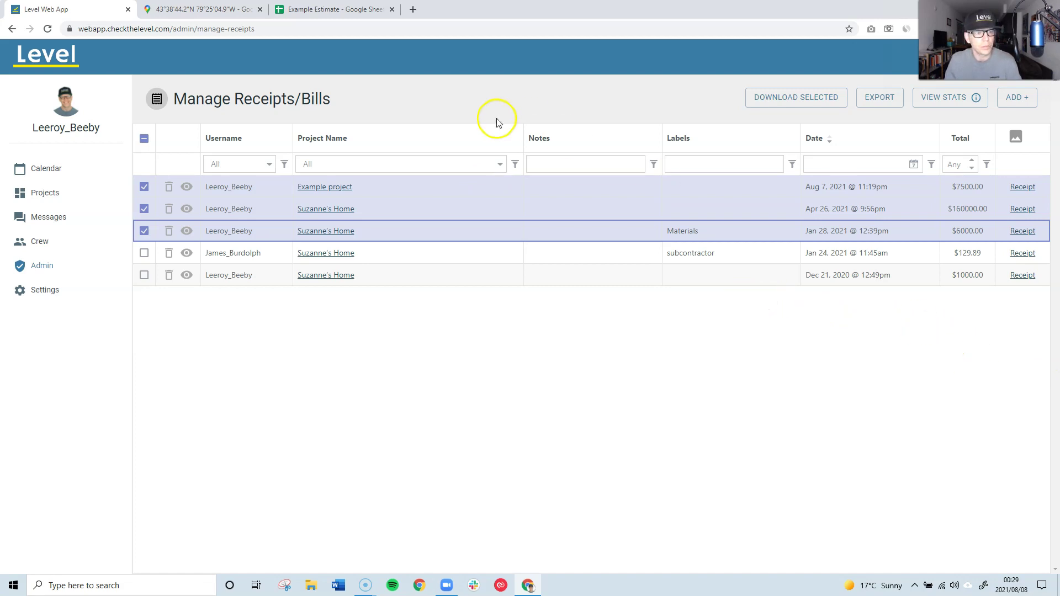
Step: Open the admin project management list and sort the projects by title in descending order
left_click(53, 266)
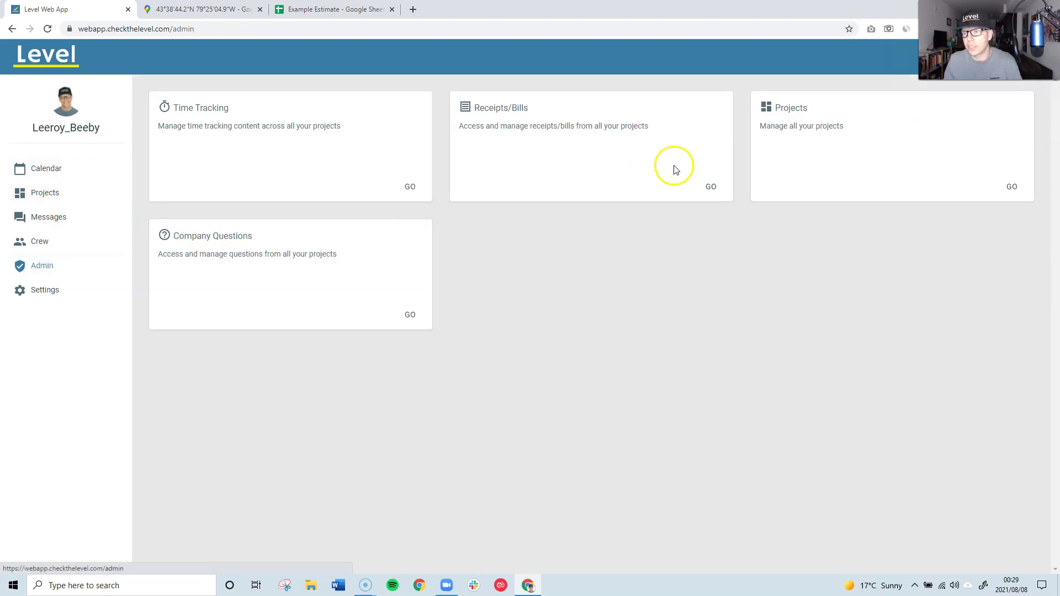
left_click(1011, 186)
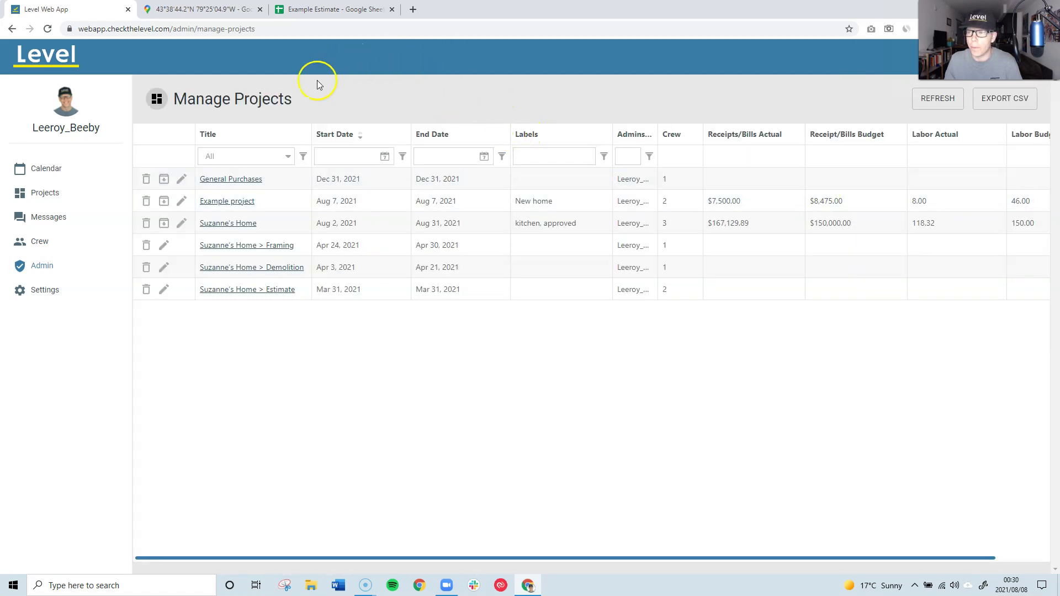
left_click(244, 135)
left_click(244, 136)
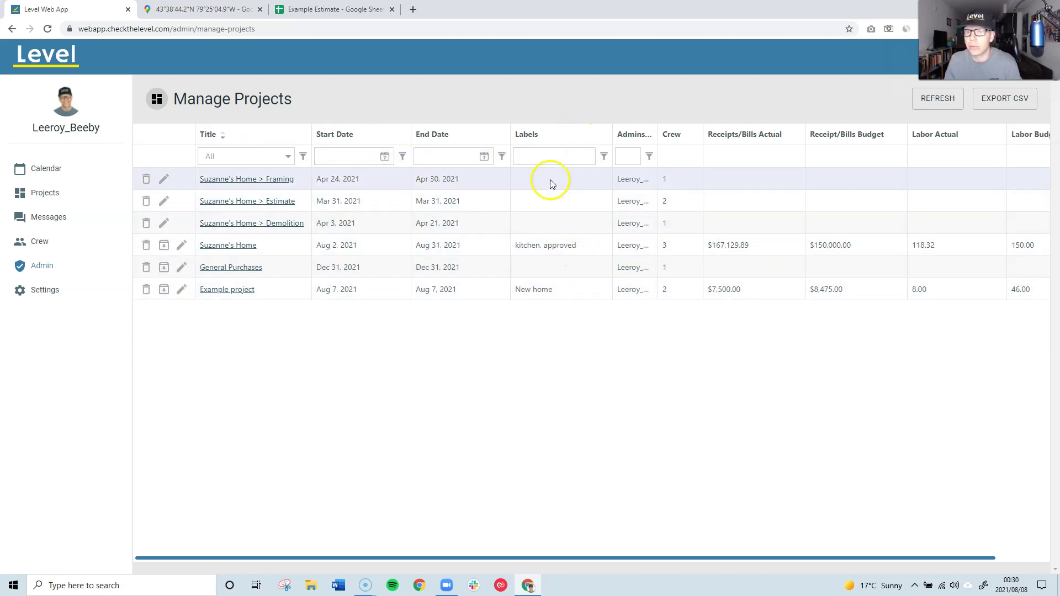
left_click(553, 133)
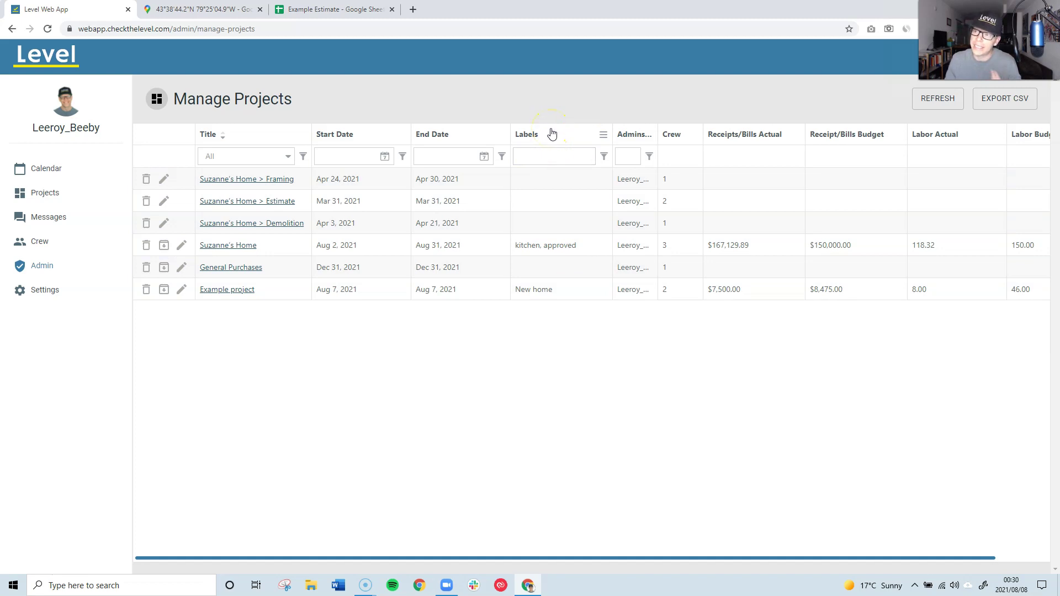